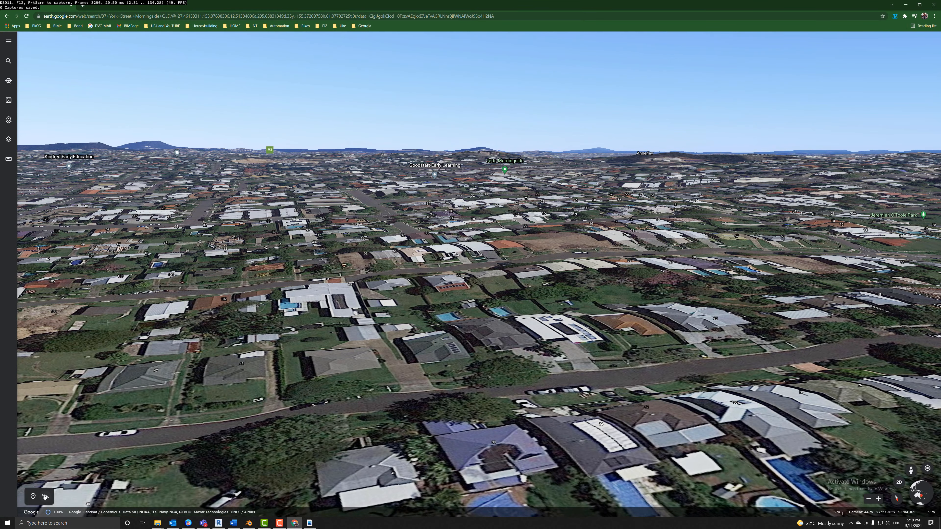
Open Google Earth's map style and layer settings.
click(8, 139)
Turn on 3D Buildings and switch Google Earth to the label-free Clean style.
click(124, 202)
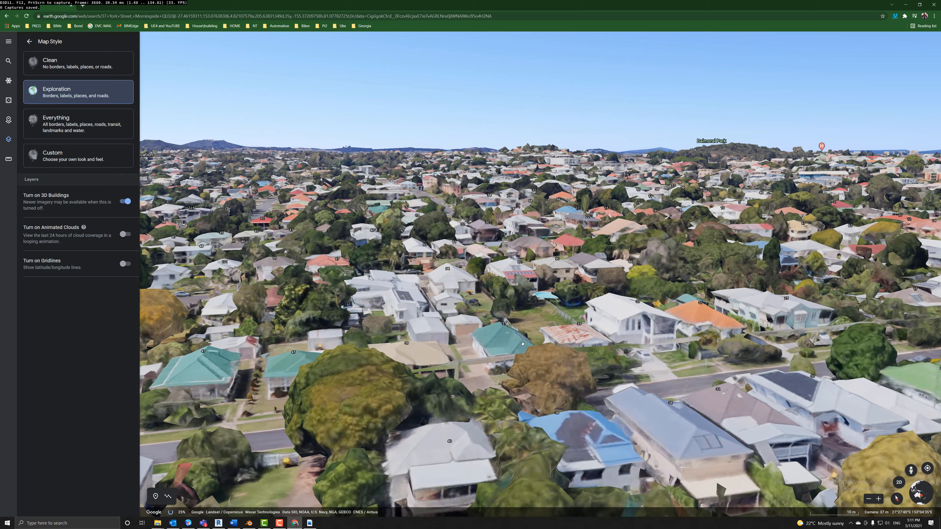
drag(522, 343, 544, 418)
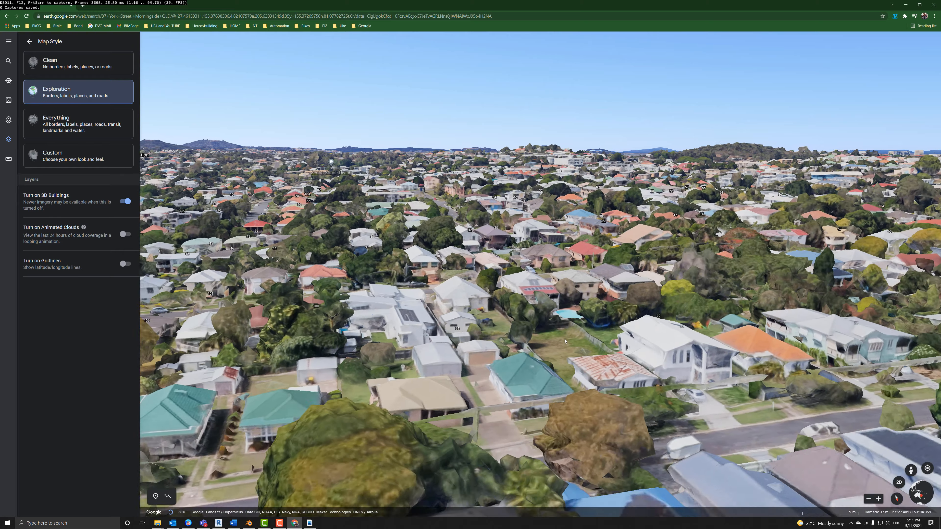
scroll(565, 339, down, 3)
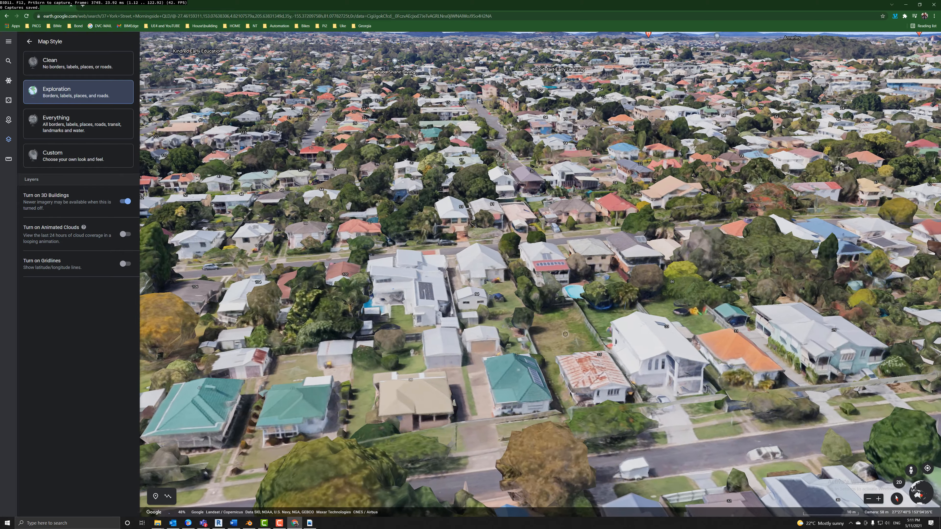
click(68, 64)
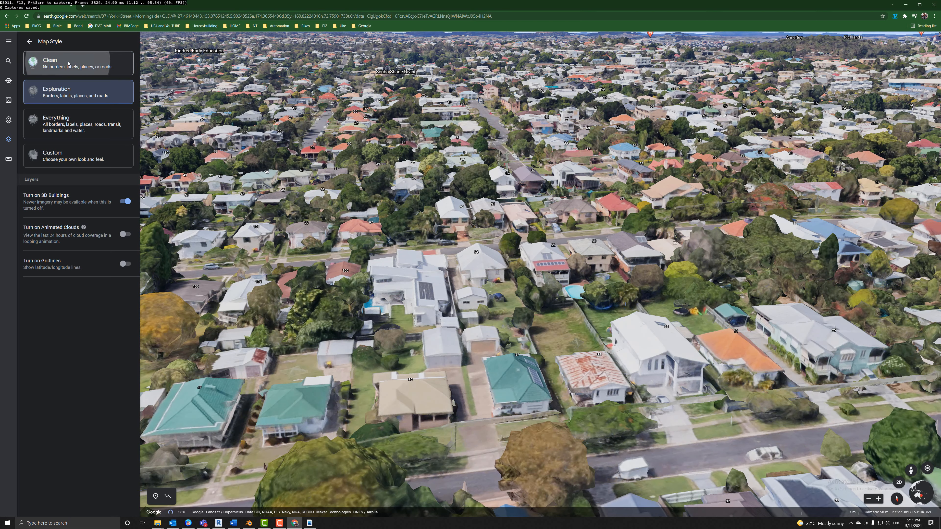
click(29, 41)
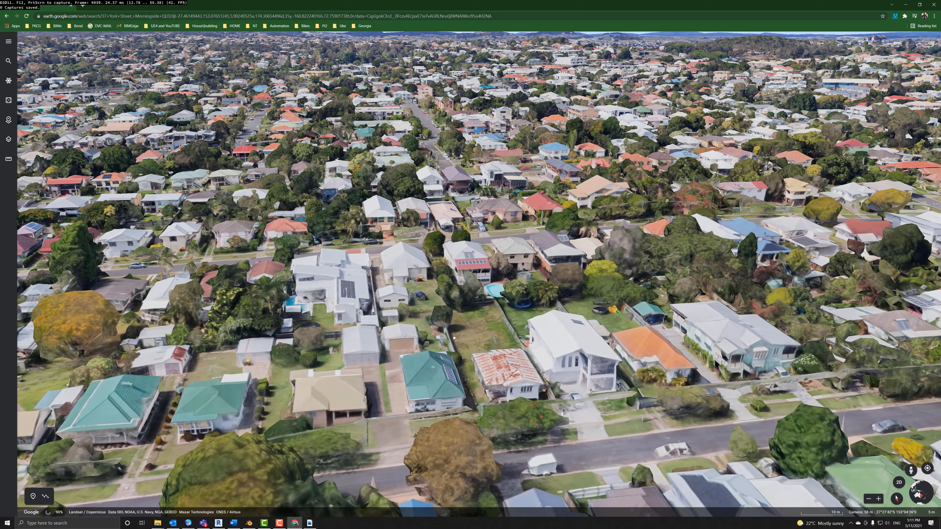
Tilt and pan the view to look almost straight down over the street's houses.
mouse_move(454, 338)
middle_down()
mouse_move(433, 361)
mouse_move(393, 374)
mouse_move(377, 330)
middle_up()
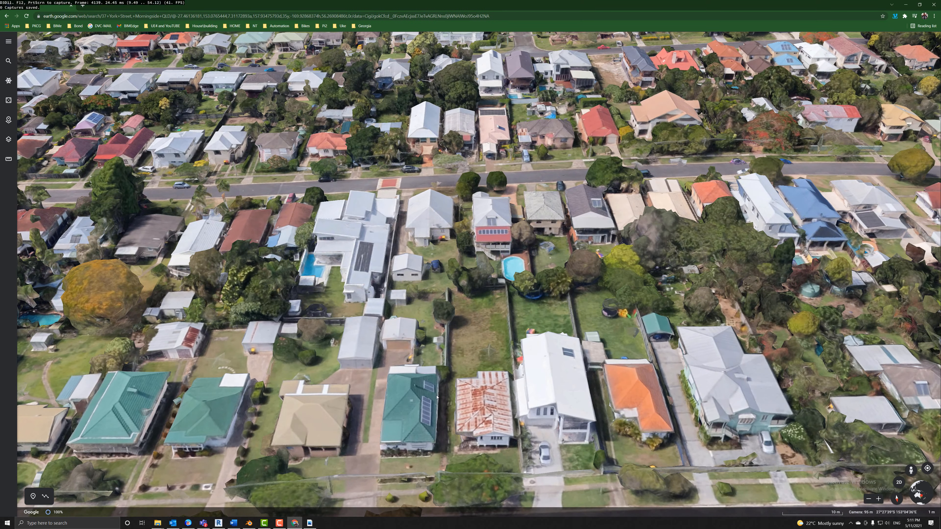
middle_drag(400, 410, 419, 338)
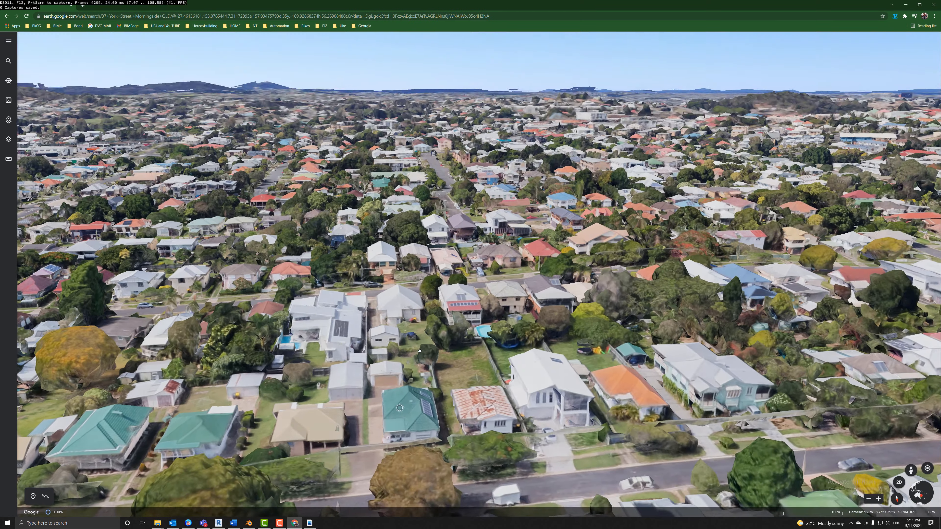
scroll(601, 379, up, 5)
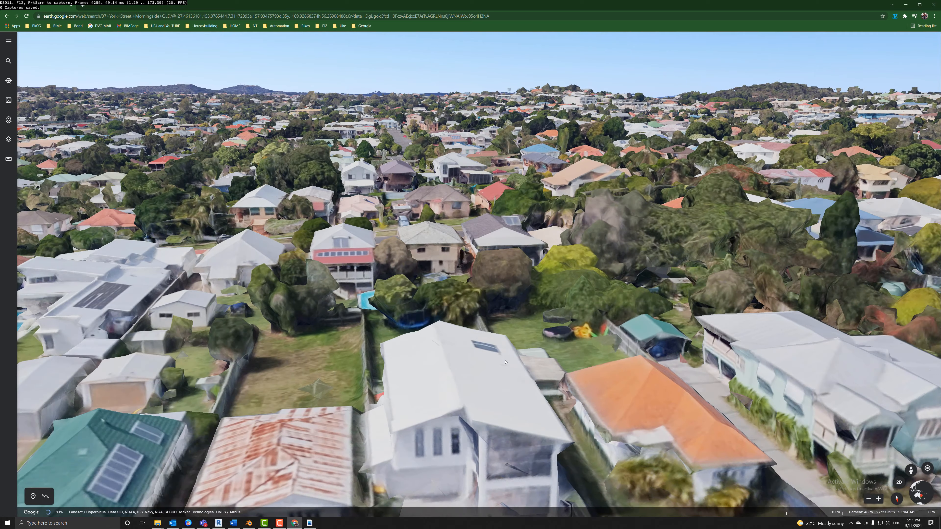
scroll(387, 344, down, 3)
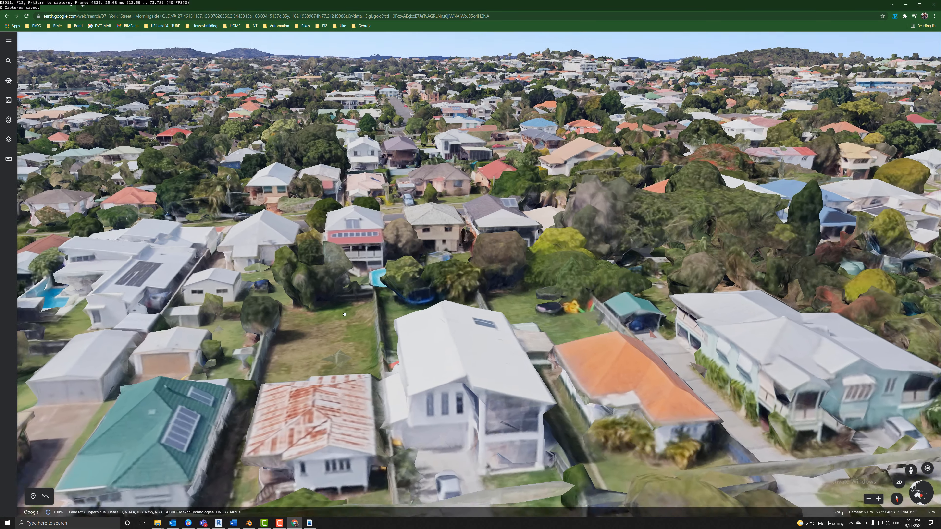
drag(186, 282, 279, 258)
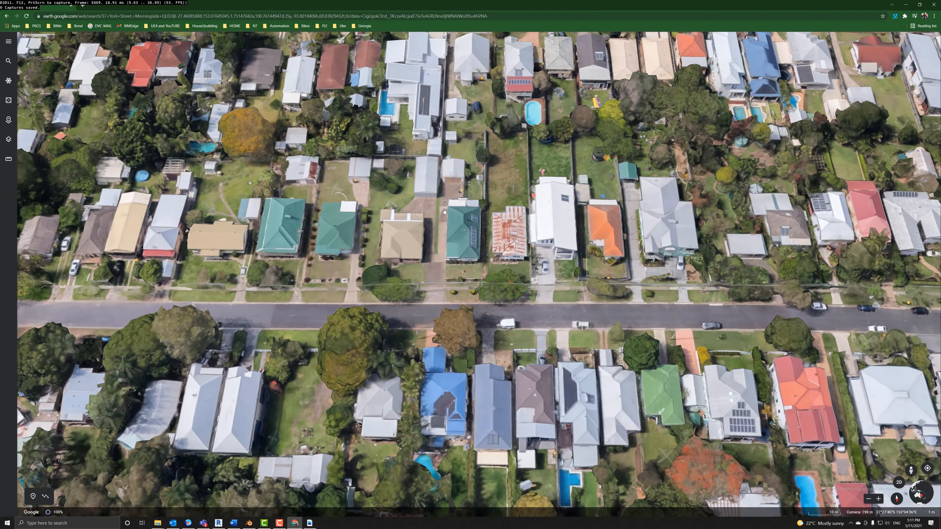
Grab a delayed RenderDoc capture of the Chrome Google Earth frame while moving the map.
scroll(443, 211, down, 3)
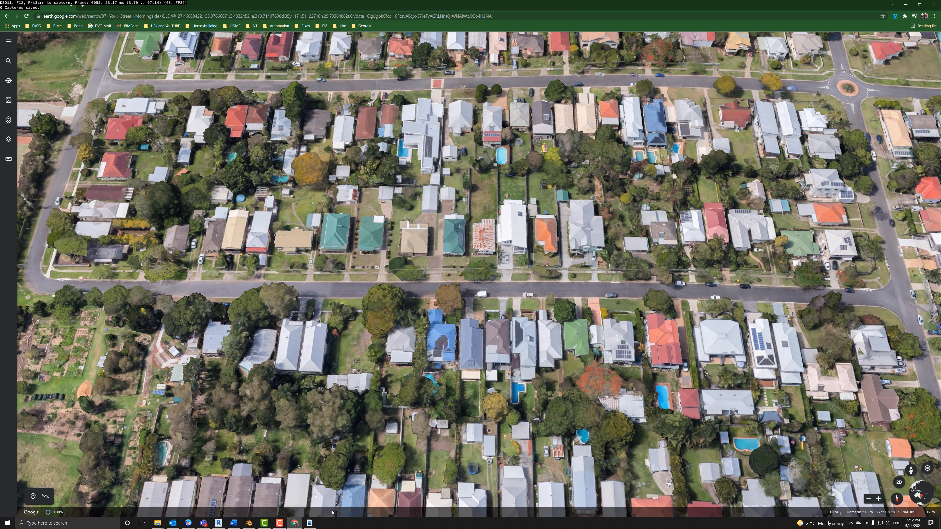
click(311, 522)
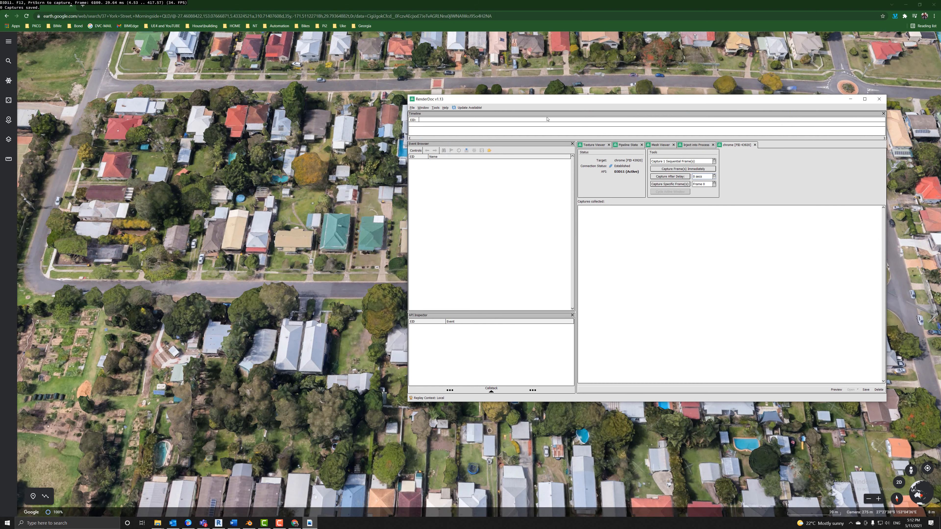
drag(546, 96, 581, 138)
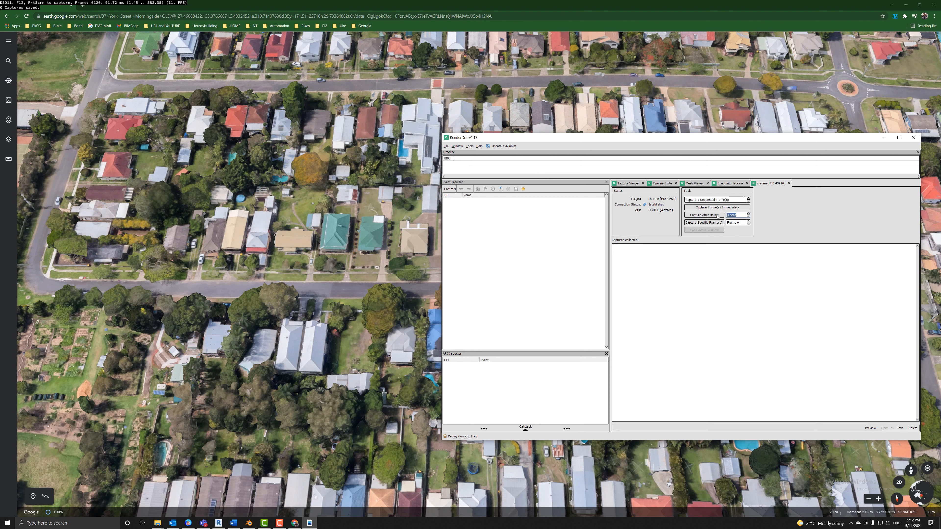
click(701, 213)
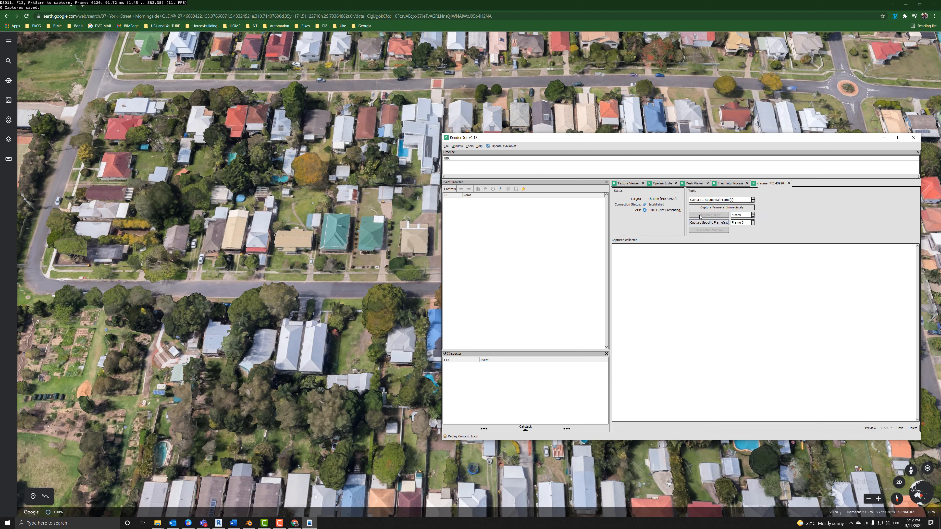
click(431, 259)
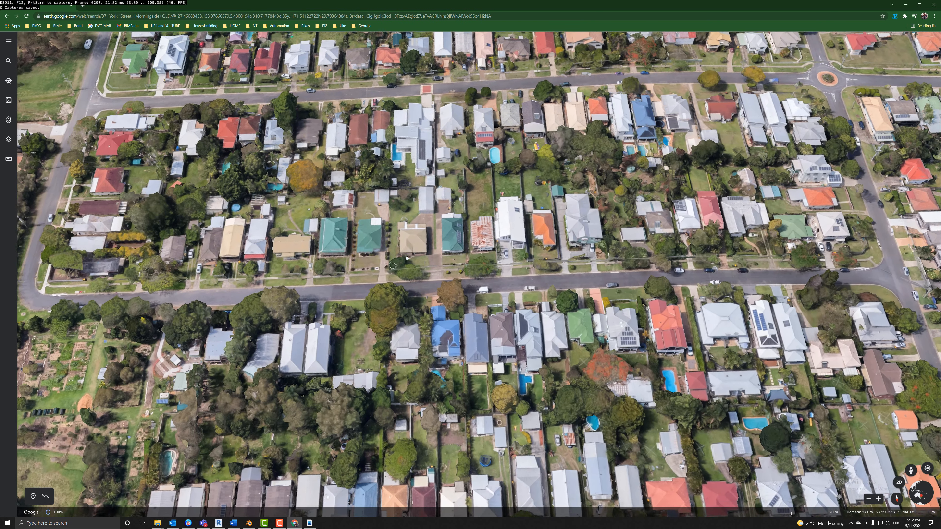
mouse_move(407, 259)
middle_down()
mouse_move(416, 231)
mouse_move(401, 196)
mouse_move(383, 235)
mouse_move(412, 241)
mouse_move(418, 211)
mouse_move(421, 256)
mouse_move(408, 225)
mouse_move(411, 247)
middle_up()
click(310, 523)
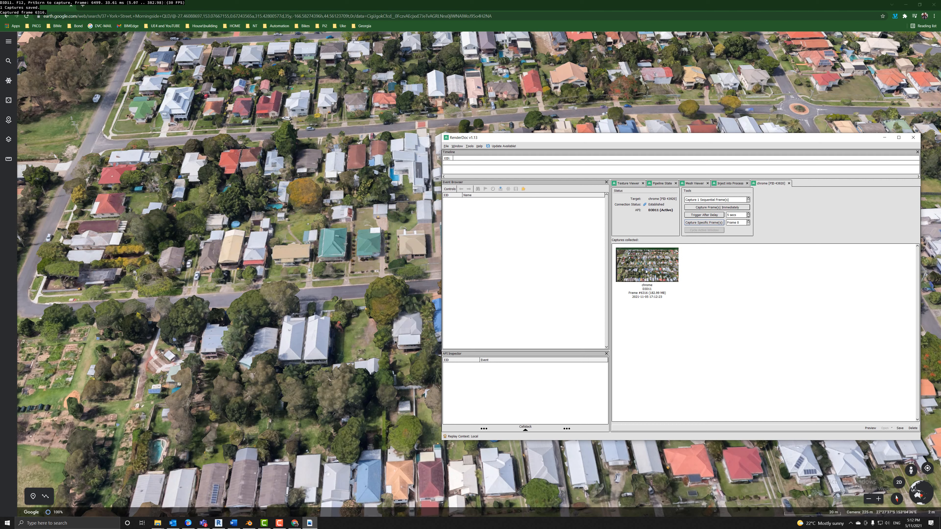
click(647, 271)
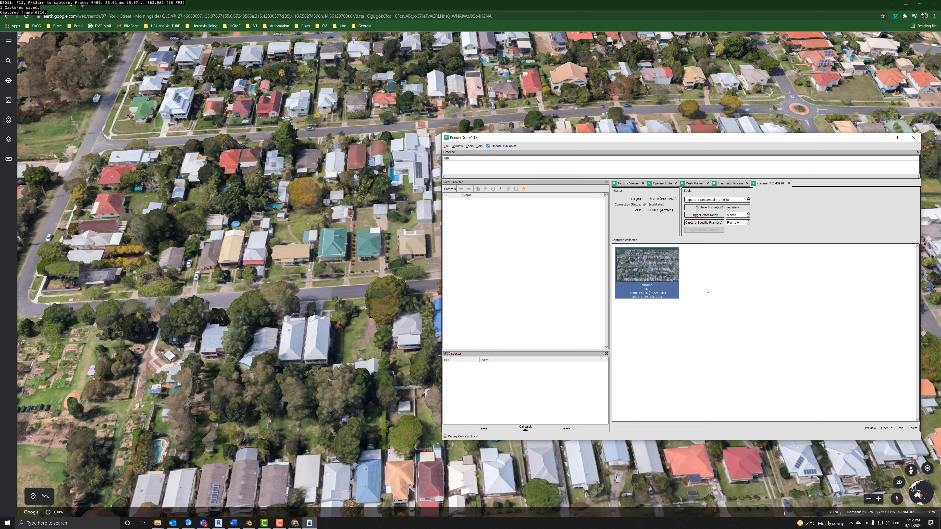
right_click(649, 286)
click(657, 294)
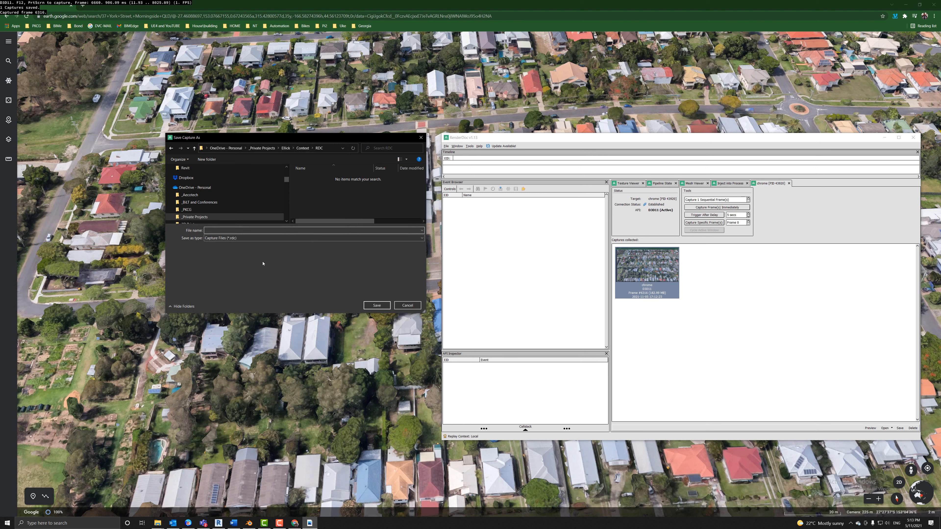
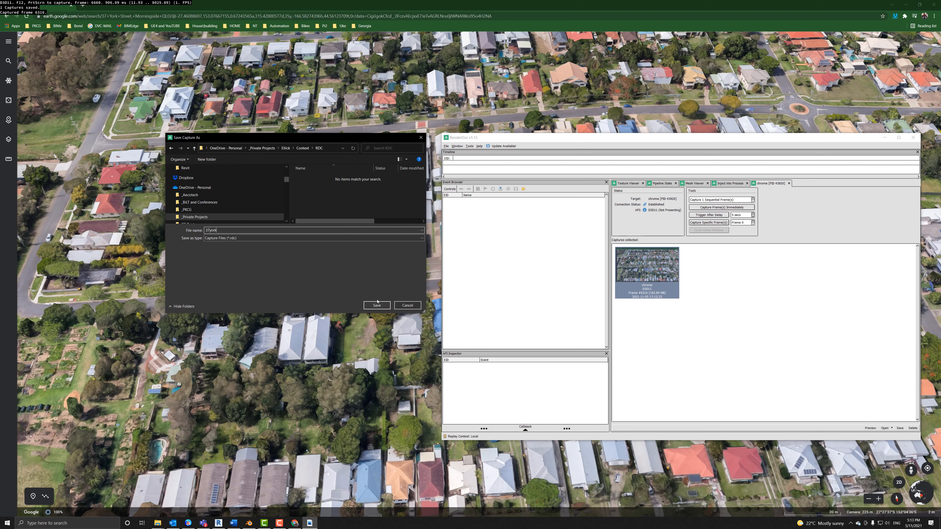
click(377, 305)
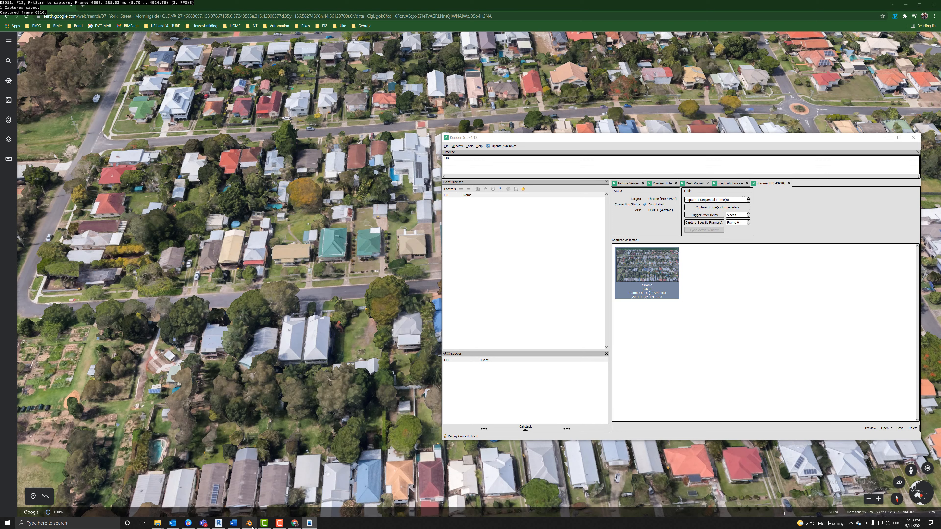
click(248, 523)
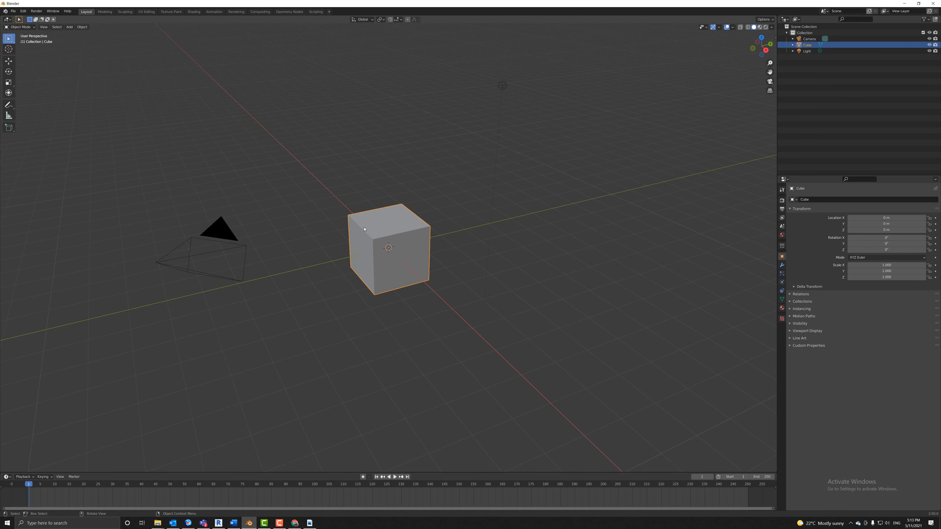
Delete the default cube and choose File > Import > Google Maps Capture (.rdc).
key(Delete)
click(13, 11)
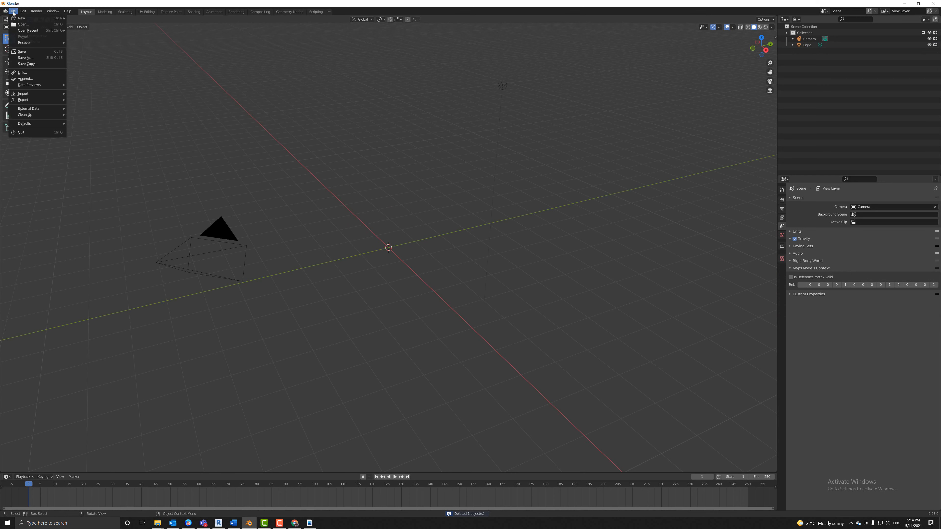
mouse_move(41, 94)
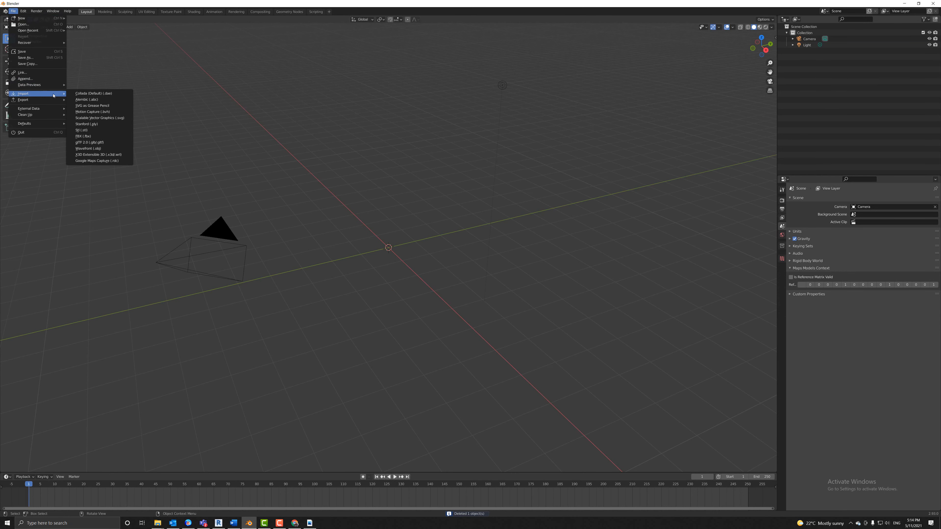
click(94, 160)
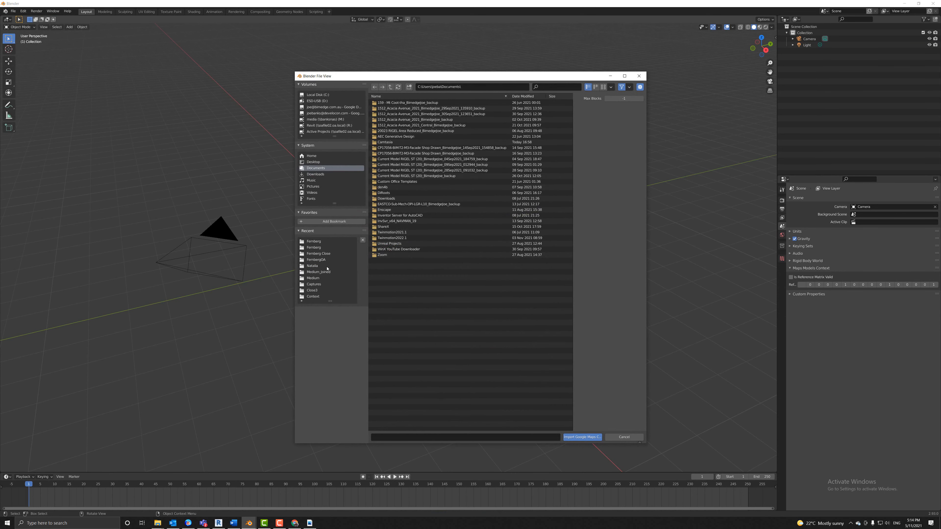
click(401, 440)
text(C__Users_joeba_OneDrive__Private Projects_Ellick_Context_RDC)
click(520, 438)
click(474, 88)
text(C:\Users\joeba\OneDrive\_Private Projects\Ellick\Context\RDC)
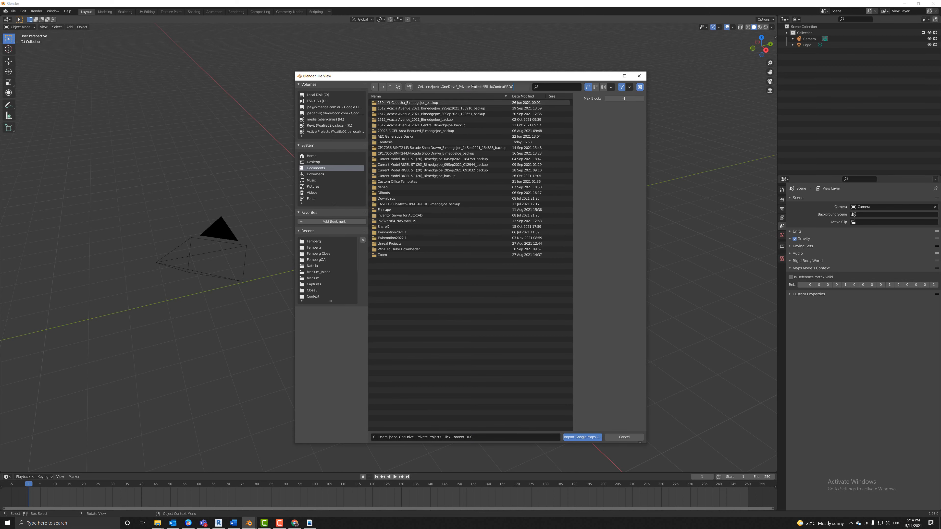
key(Return)
click(385, 104)
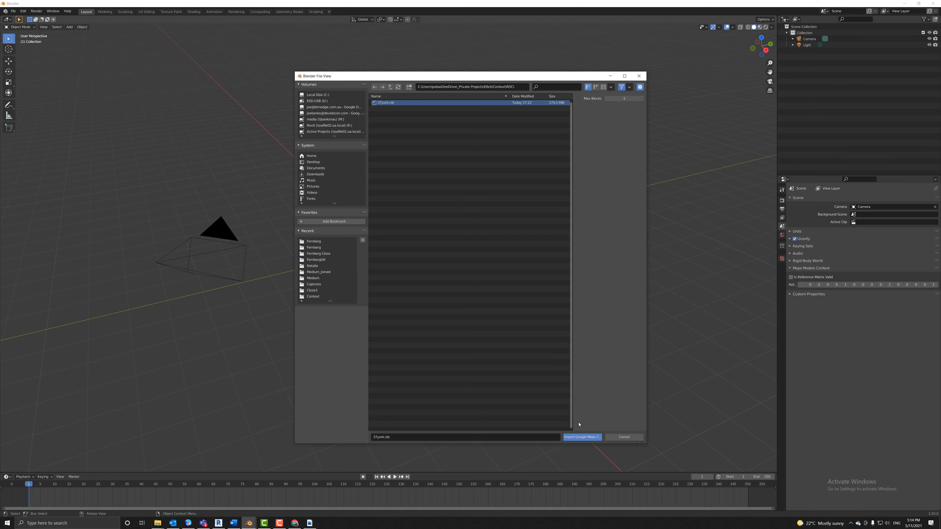
click(583, 438)
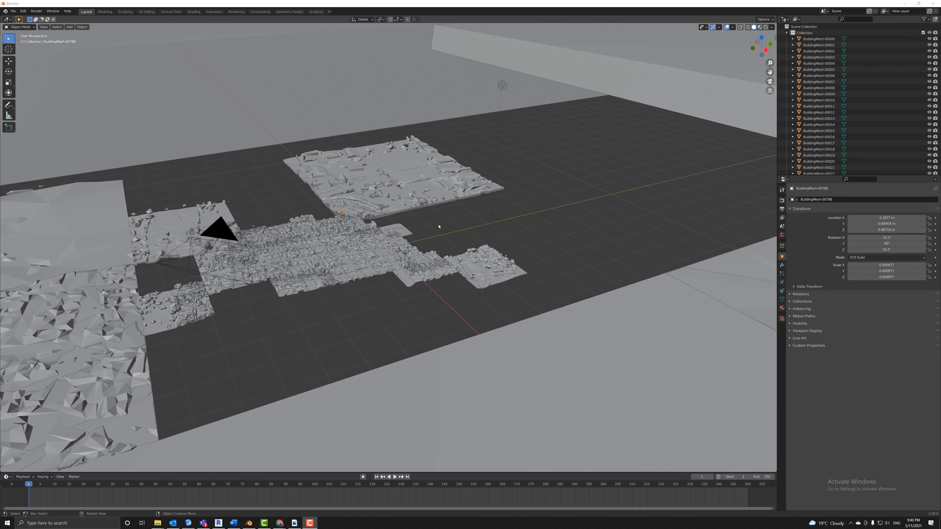
Switch the viewport to Material Preview shading to show the tiles' satellite photo textures.
middle_drag(438, 226, 420, 258)
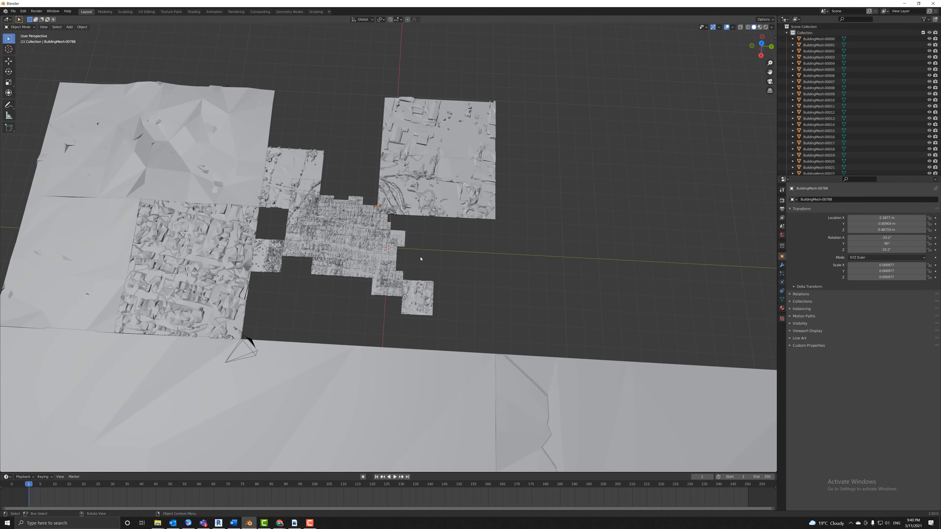
scroll(420, 259, down, 10)
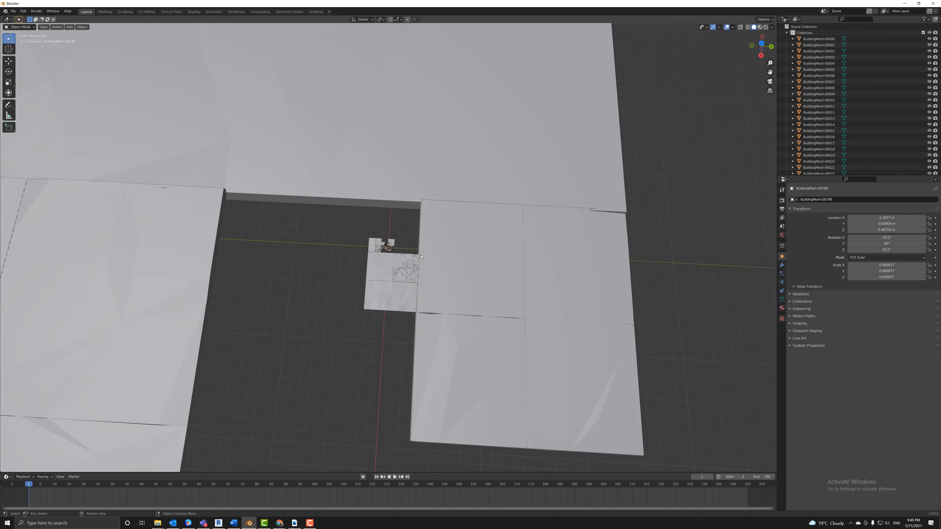
scroll(421, 256, down, 3)
scroll(421, 257, up, 1)
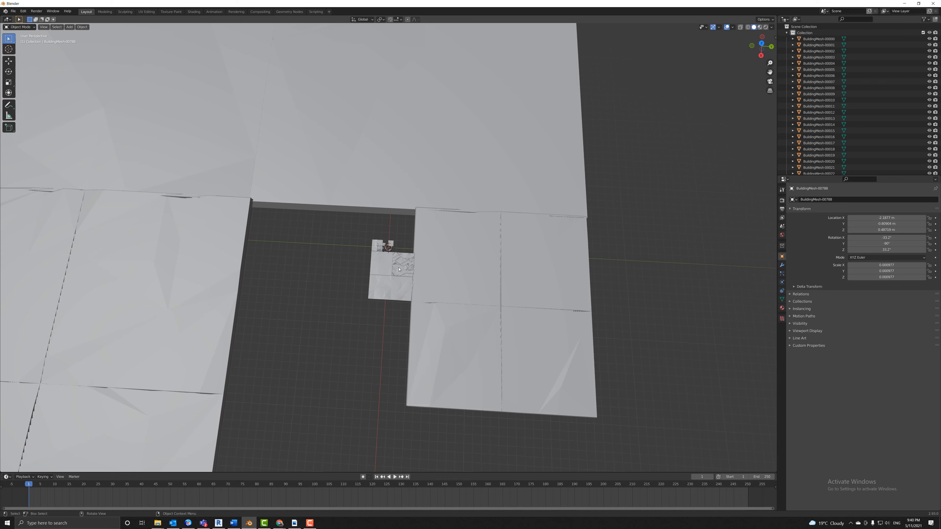
scroll(399, 269, up, 6)
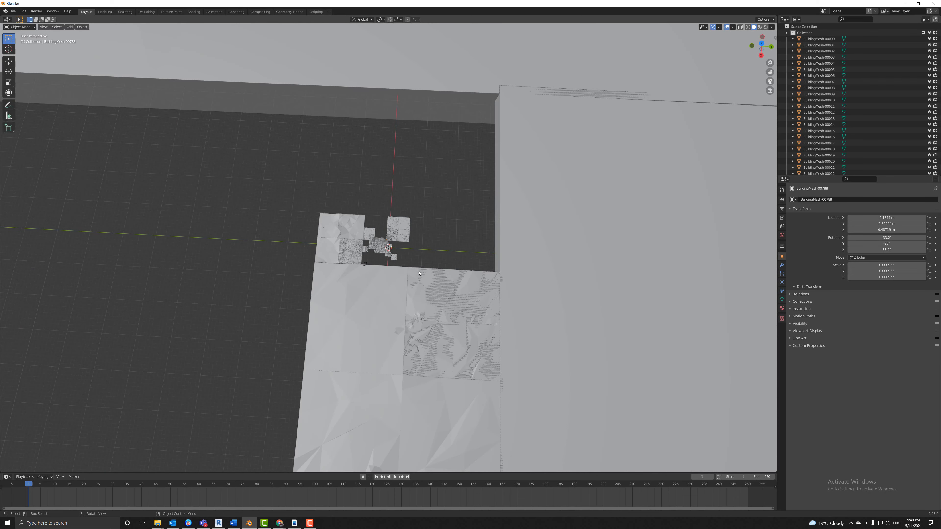
scroll(419, 273, up, 5)
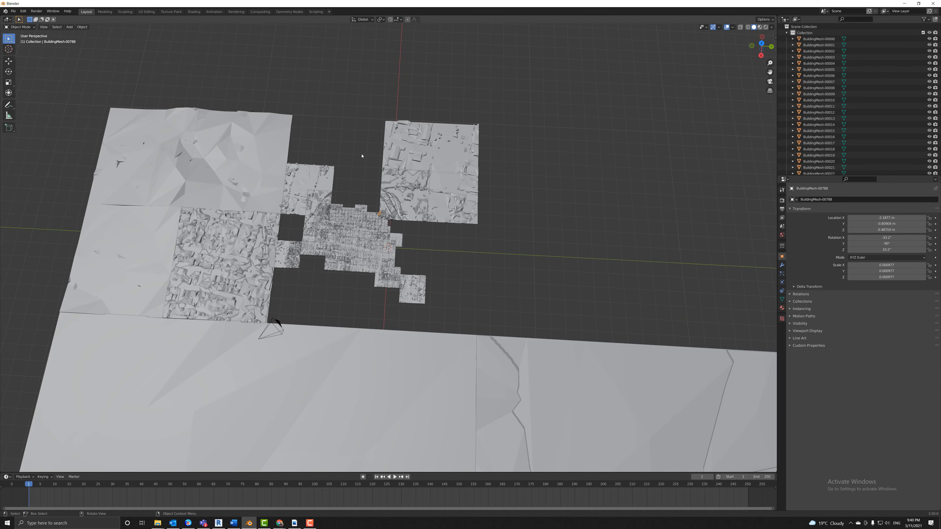
middle_drag(362, 155, 372, 139)
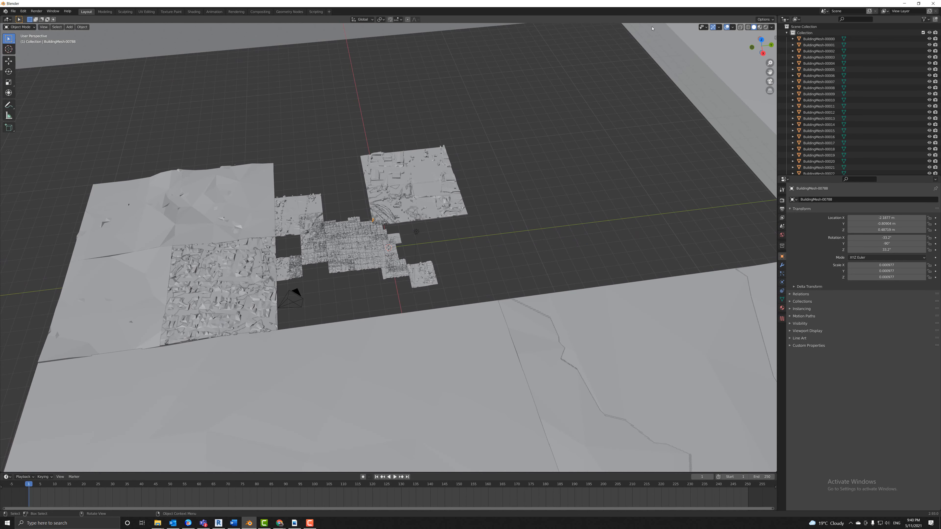
click(771, 27)
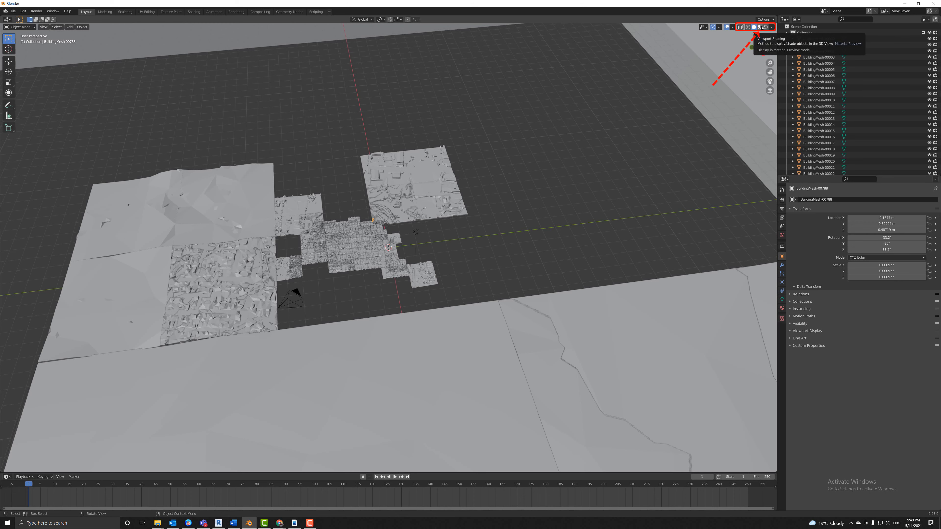
click(760, 28)
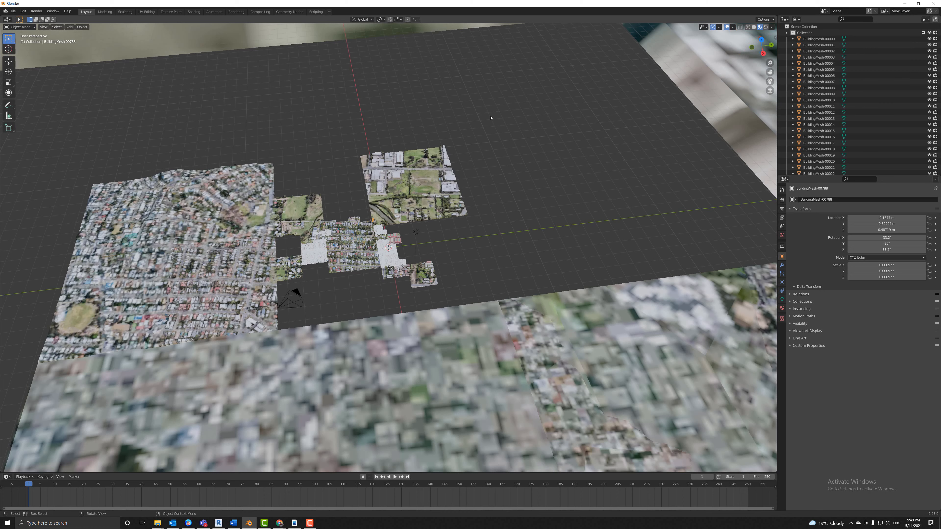
Switch the viewport to Rendered shading over the neighbourhood tiles.
click(765, 26)
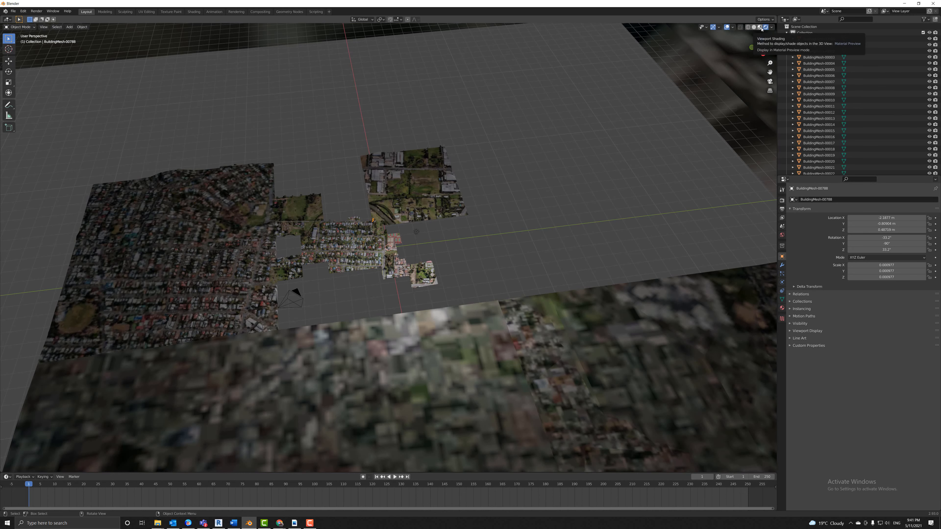
scroll(341, 224, up, 8)
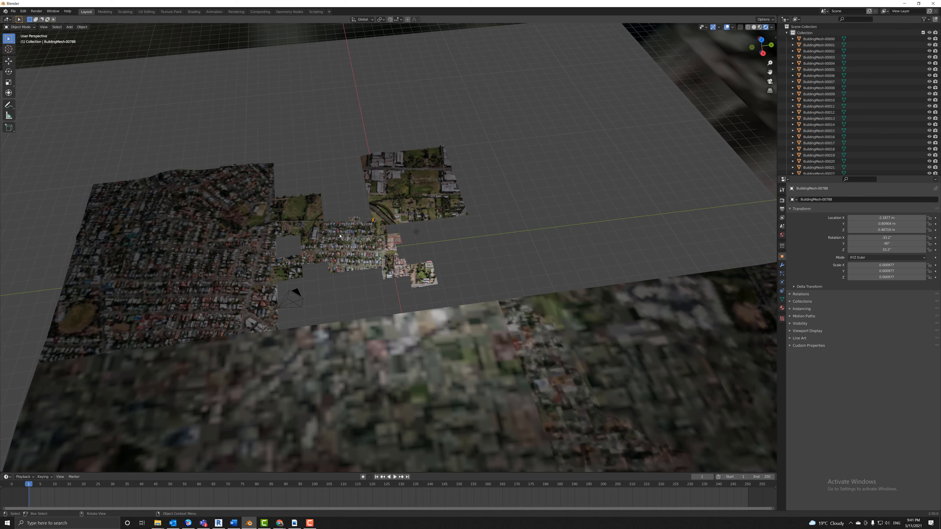
scroll(484, 224, up, 4)
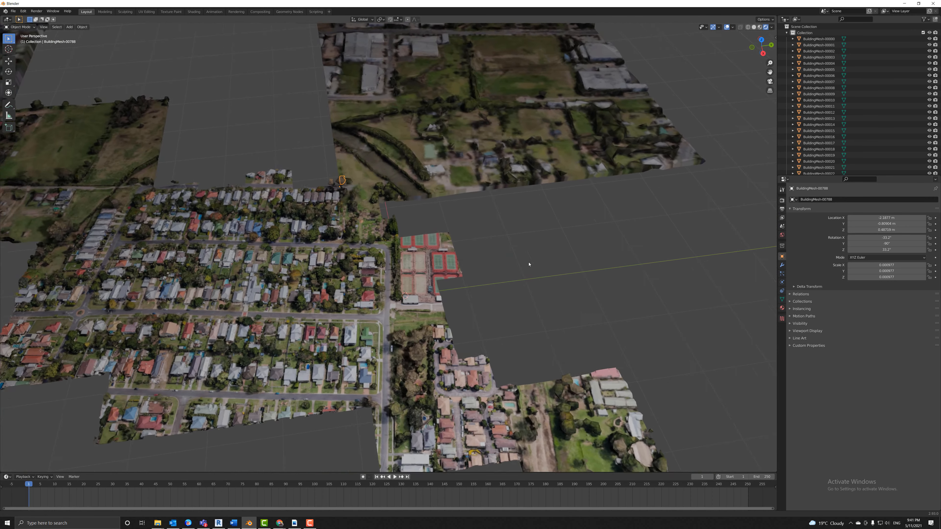
right_click(556, 252)
scroll(556, 237, down, 12)
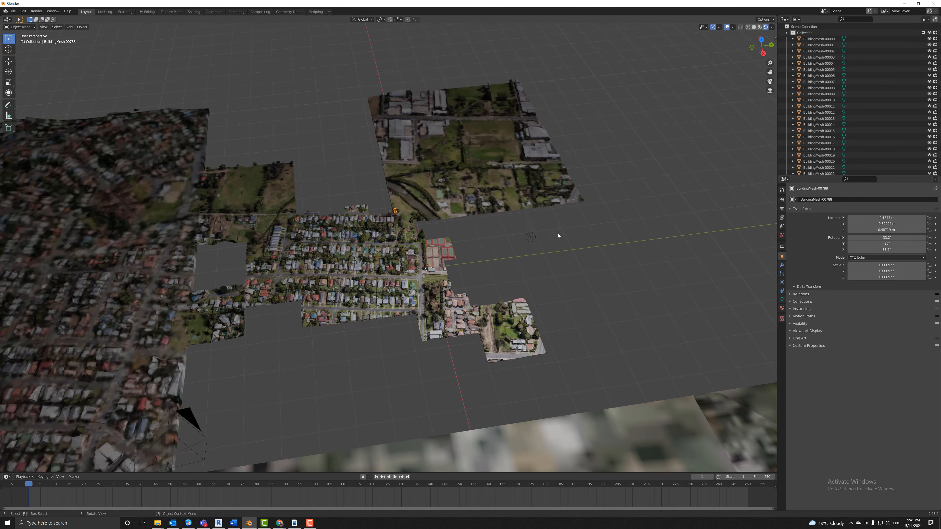
scroll(541, 232, down, 8)
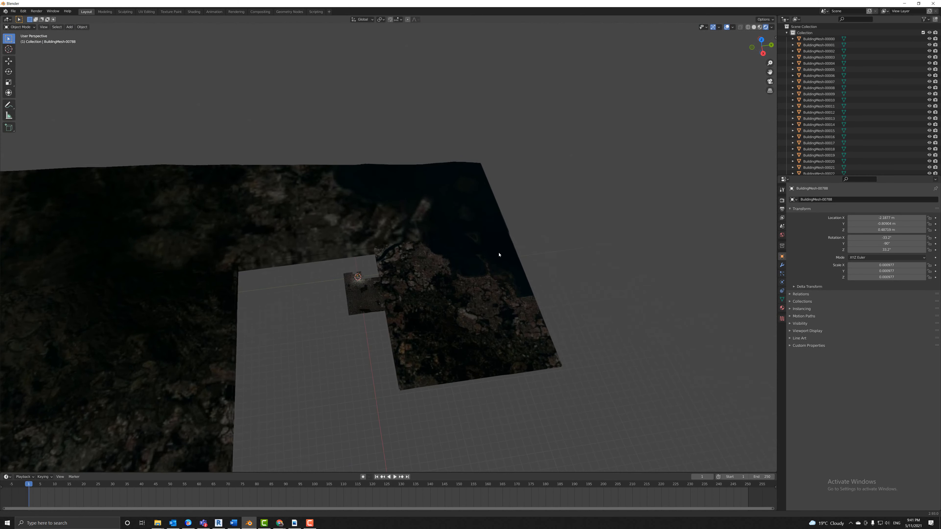
Orbit to a low angle and show BuildingMesh-00768's transform values in the sidebar.
shift+middle_drag(498, 254, 543, 212)
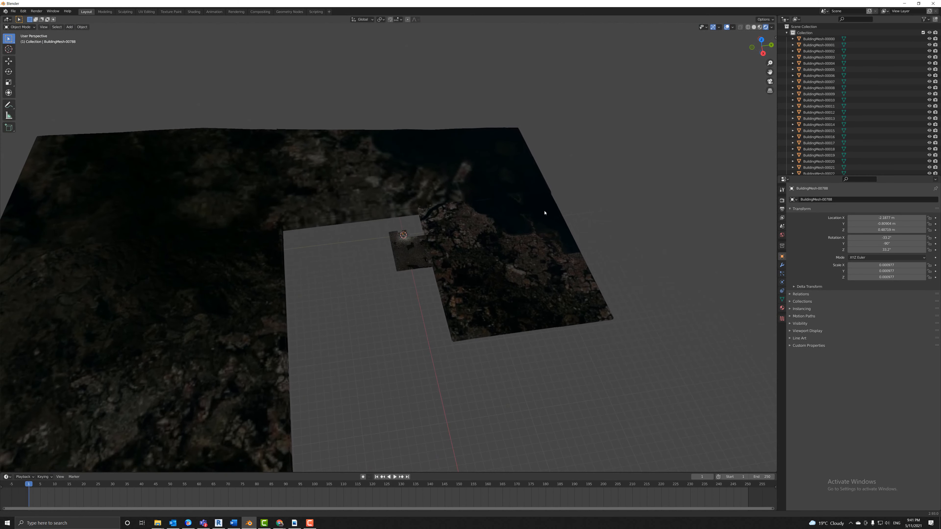
mouse_move(514, 240)
middle_down()
mouse_move(502, 269)
mouse_move(504, 248)
middle_up()
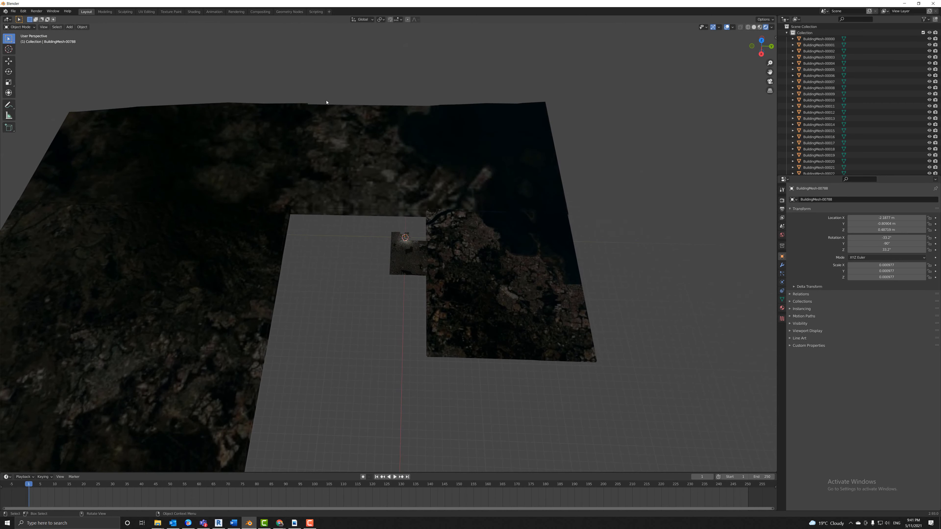
middle_drag(464, 130, 426, 143)
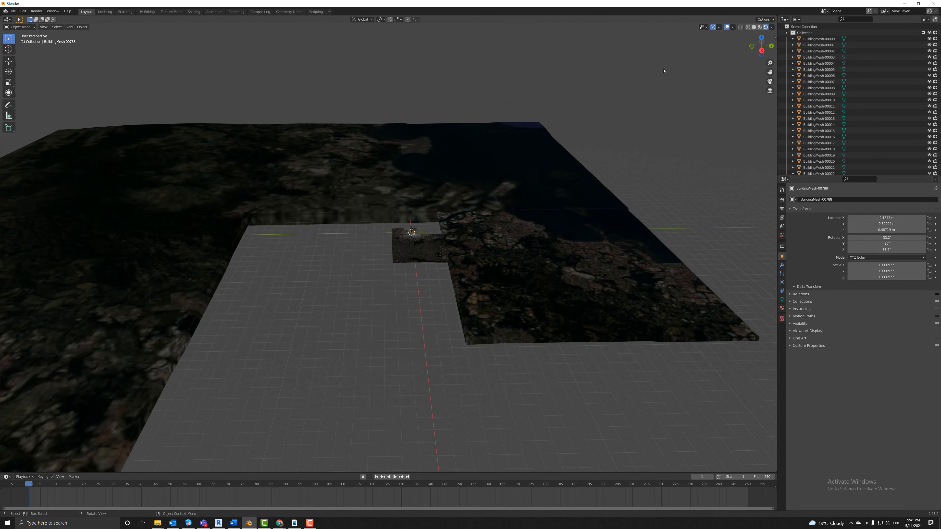
click(774, 37)
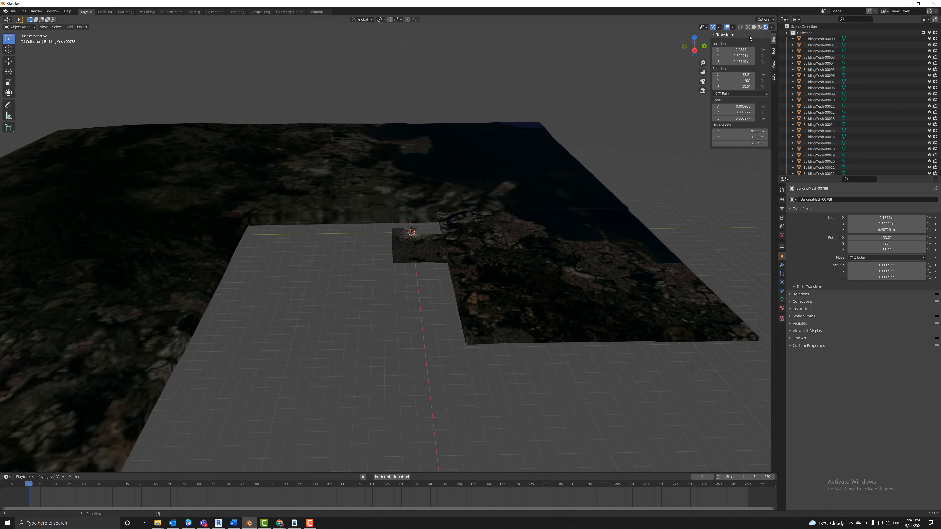
Set the view Clip End to 1000000 m so distant terrain is drawn.
click(773, 63)
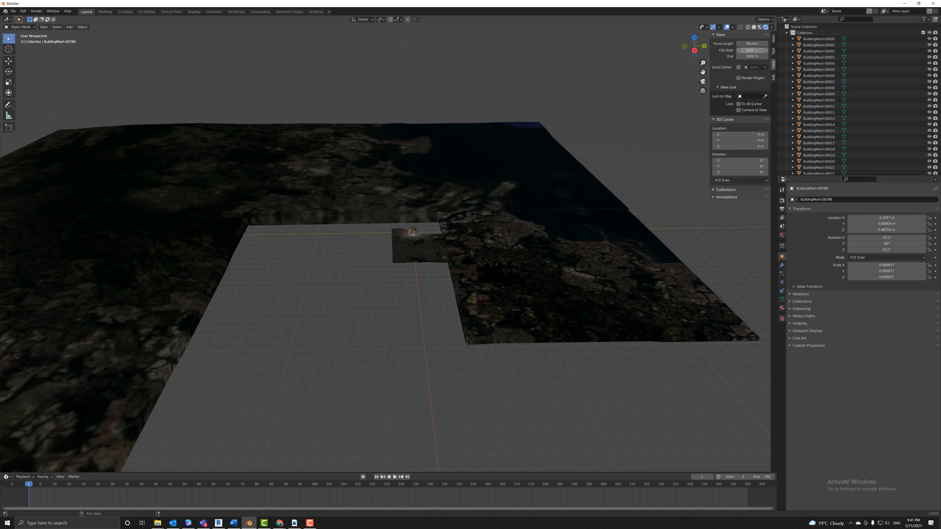
double_click(750, 56)
key(Return)
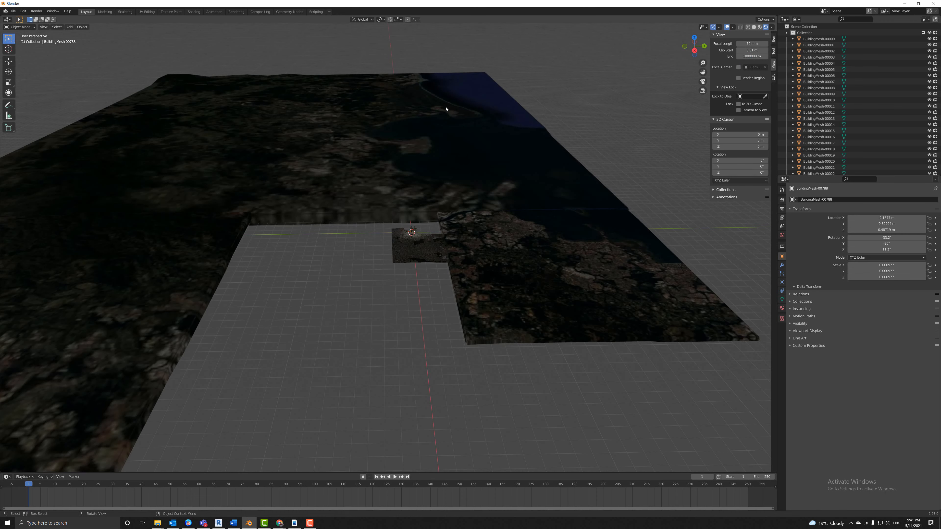
scroll(359, 249, down, 5)
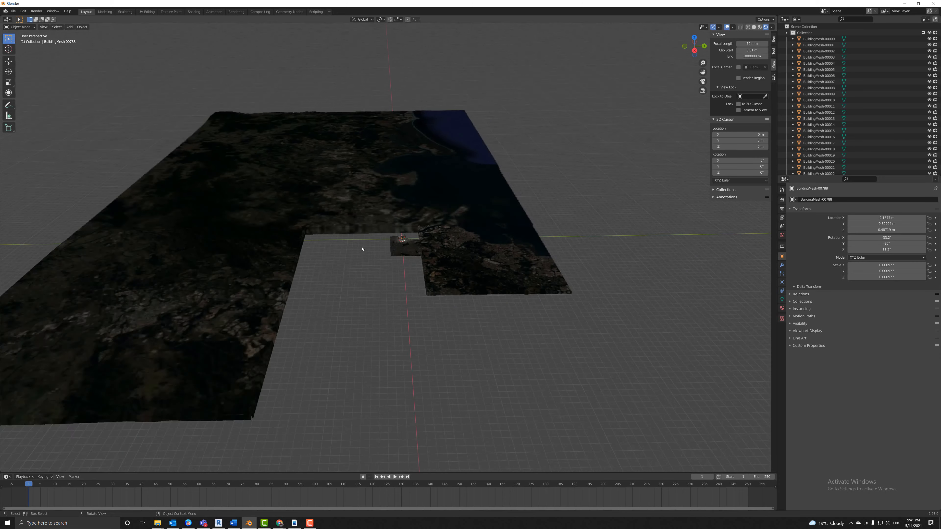
drag(363, 247, 364, 284)
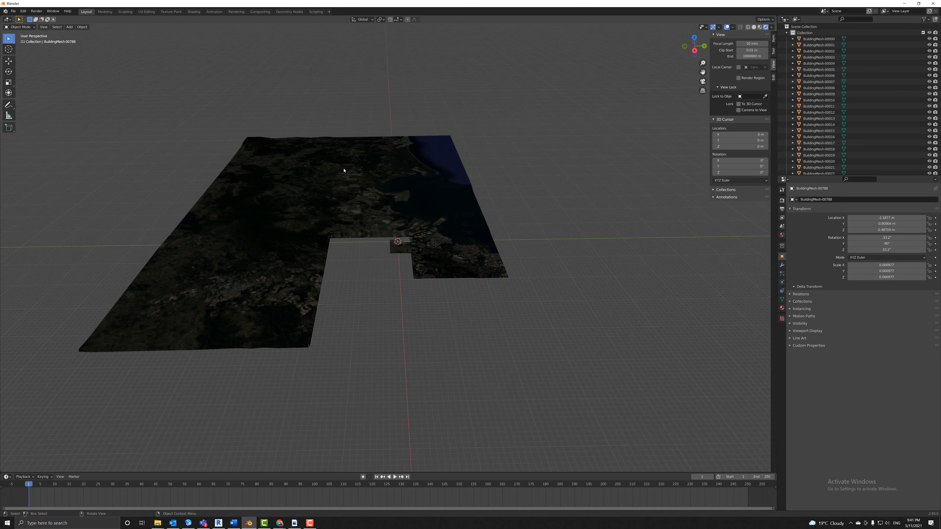
Delete the two large satellite terrain tiles and their stacked duplicates.
click(382, 166)
middle_drag(490, 159, 485, 307)
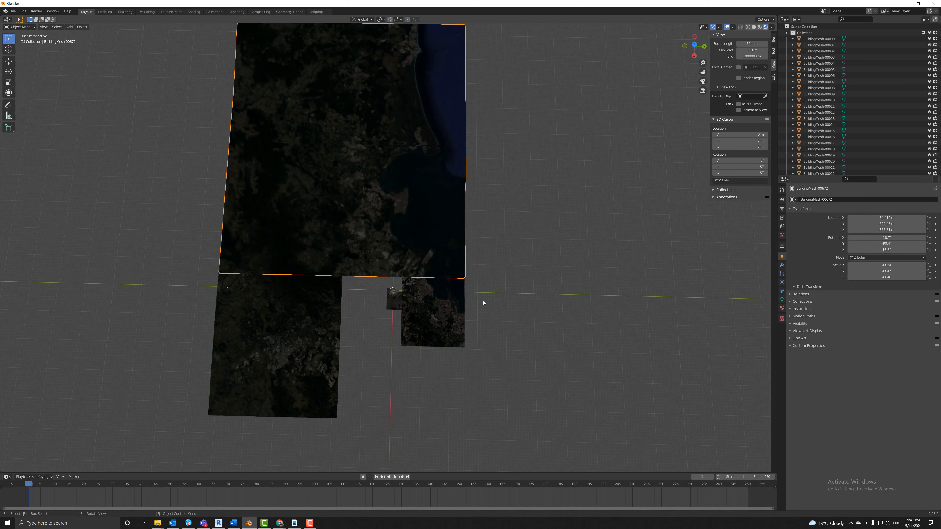
key(Delete)
click(366, 230)
key(Delete)
click(311, 315)
key(Delete)
click(312, 316)
key(Delete)
Delete another stacked duplicate, BuildingMesh-00669 and the large tile beside the patch.
middle_drag(431, 300, 493, 376)
click(467, 383)
key(Delete)
click(457, 376)
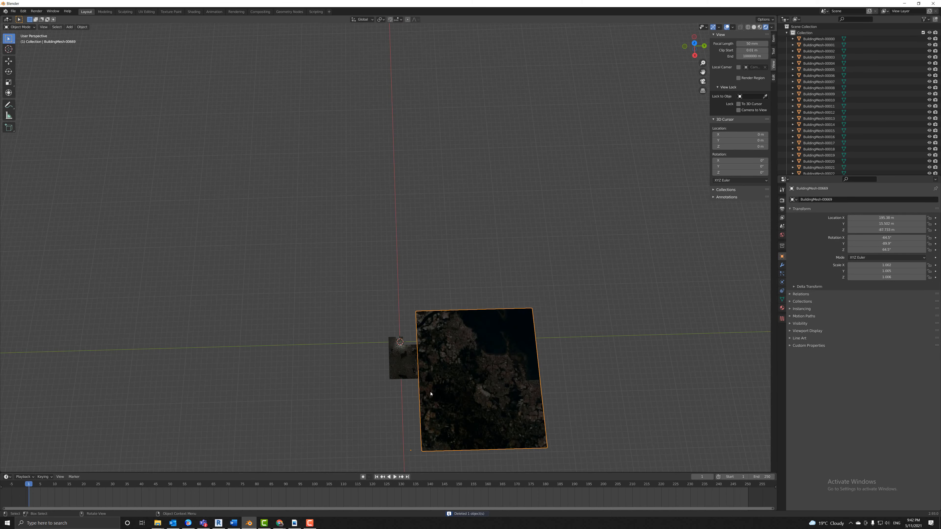
middle_drag(431, 394, 435, 375)
key(Delete)
middle_drag(424, 126, 424, 129)
scroll(433, 386, up, 2)
drag(450, 394, 450, 385)
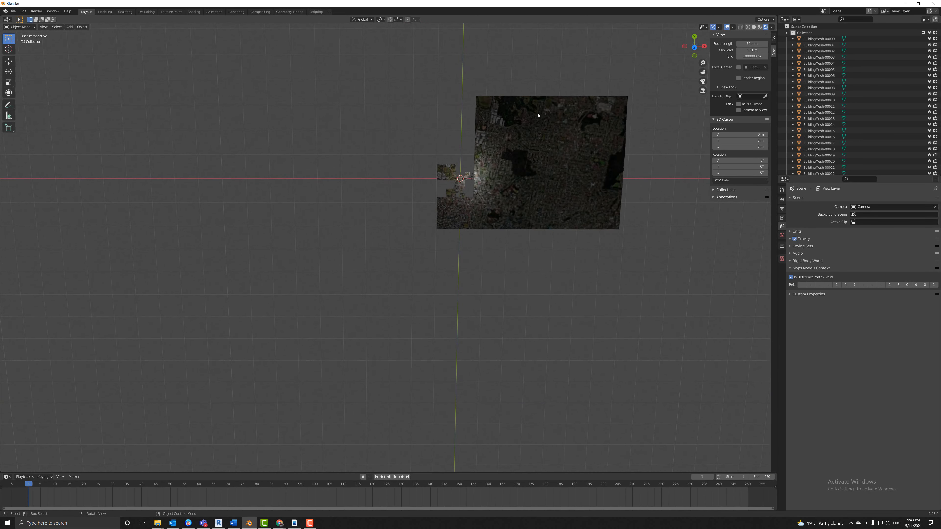
key(Delete)
key(Delete)
click(465, 203)
Delete the outlying tiles, camera and light, then view the patch from directly above.
key(Delete)
key(Delete)
shift+middle_drag(476, 79, 476, 162)
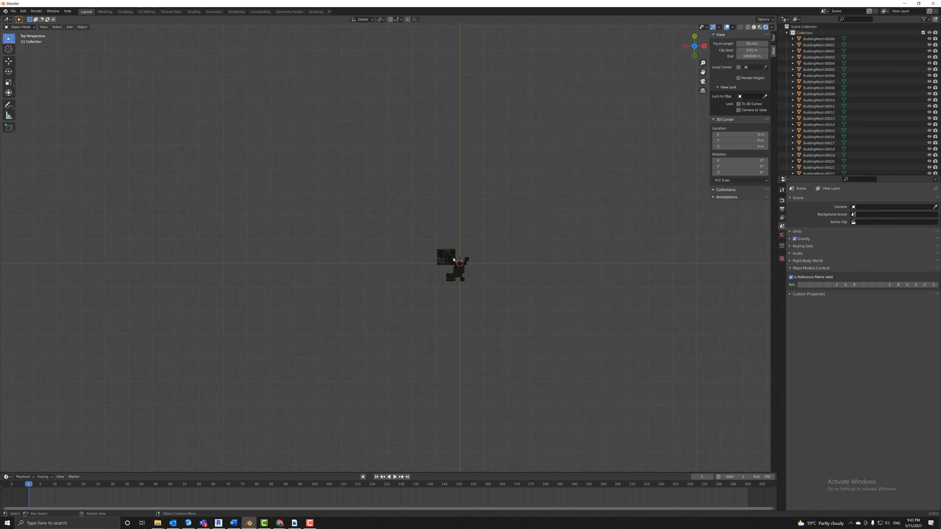
middle_drag(461, 298, 389, 287)
click(773, 37)
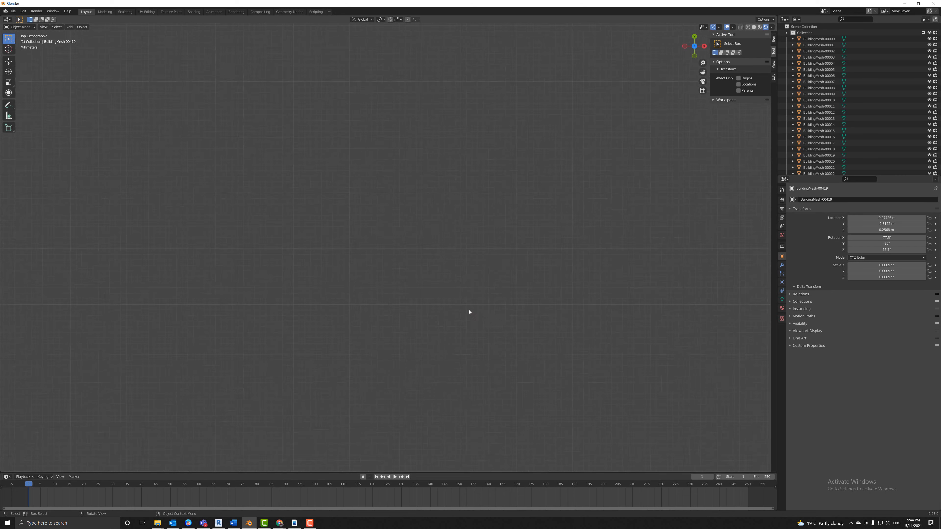
key(KP_7)
key(ctrl+KP_7)
click(694, 46)
Box-select and delete the stray tiles around the neighbourhood patch.
shift+middle_drag(661, 148, 262, 48)
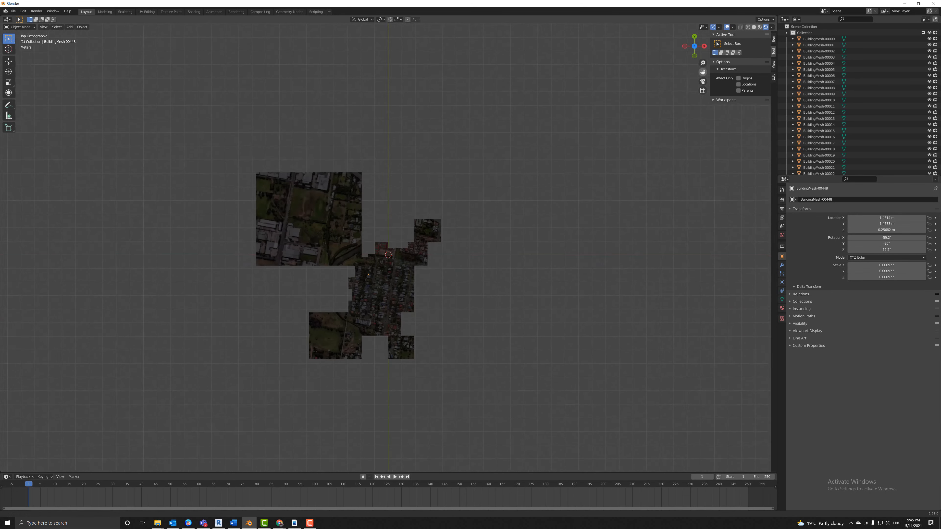
scroll(207, 63, up, 5)
scroll(178, 67, down, 2)
drag(154, 69, 334, 236)
key(Delete)
drag(294, 311, 328, 388)
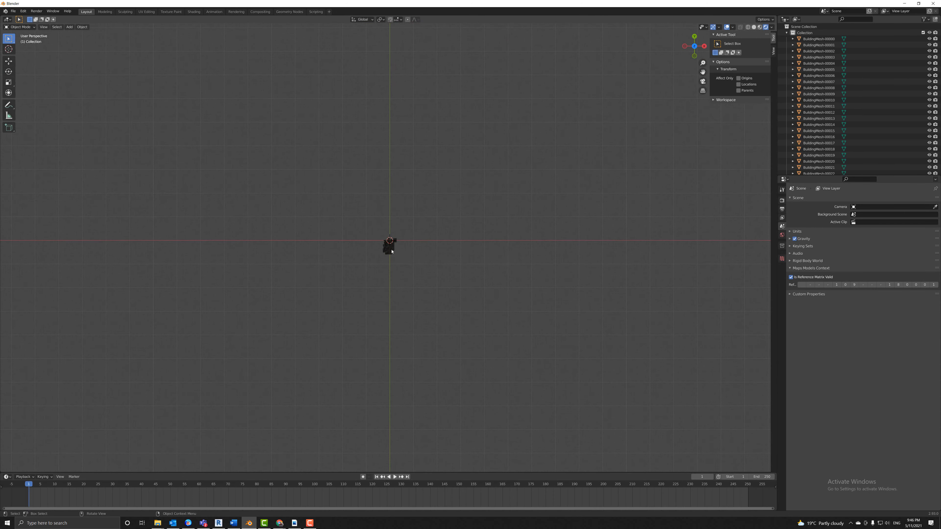
Frame the remaining tiles and display them in Material Preview shading.
click(391, 251)
key(a)
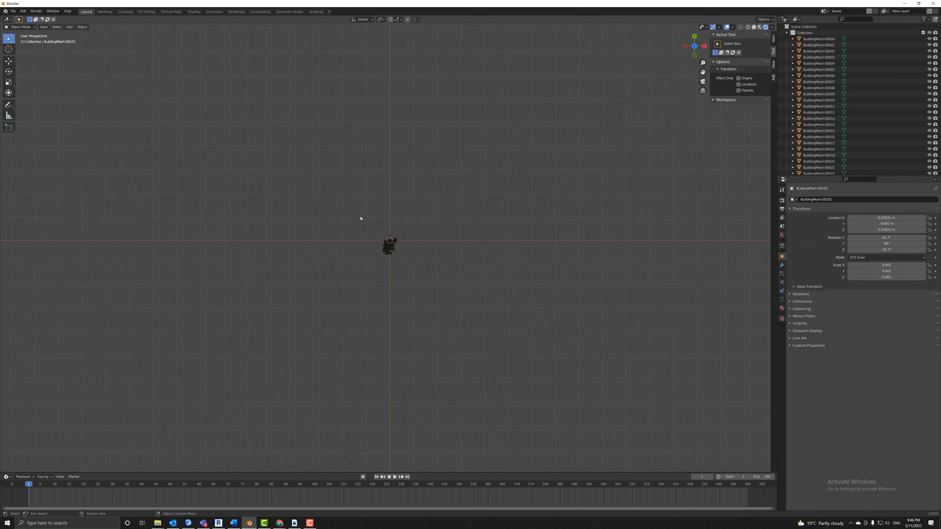
click(703, 91)
scroll(499, 184, up, 20)
scroll(500, 184, down, 4)
click(572, 102)
middle_drag(563, 169, 560, 320)
scroll(561, 321, down, 1)
click(759, 27)
Delete the top tile BuildingMesh-00000, then undo to restore it.
click(399, 132)
key(Delete)
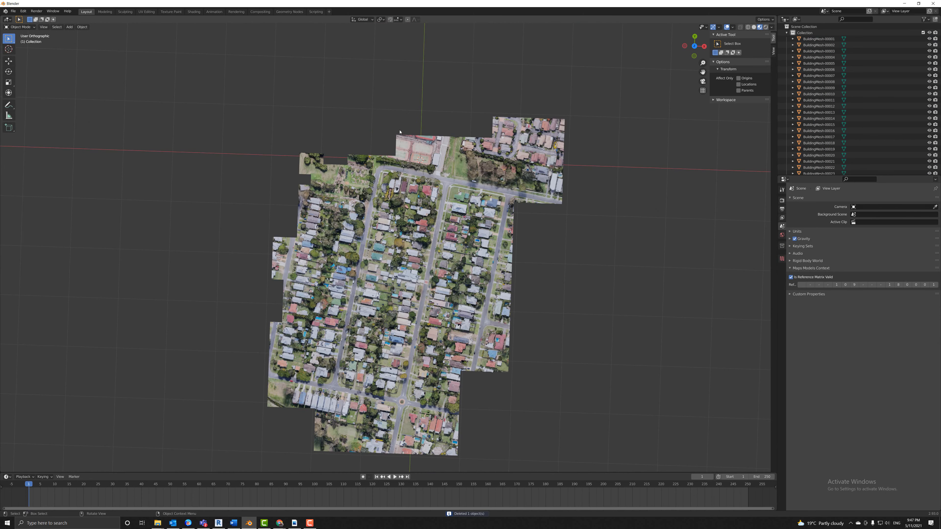
key(ctrl+z)
click(321, 219)
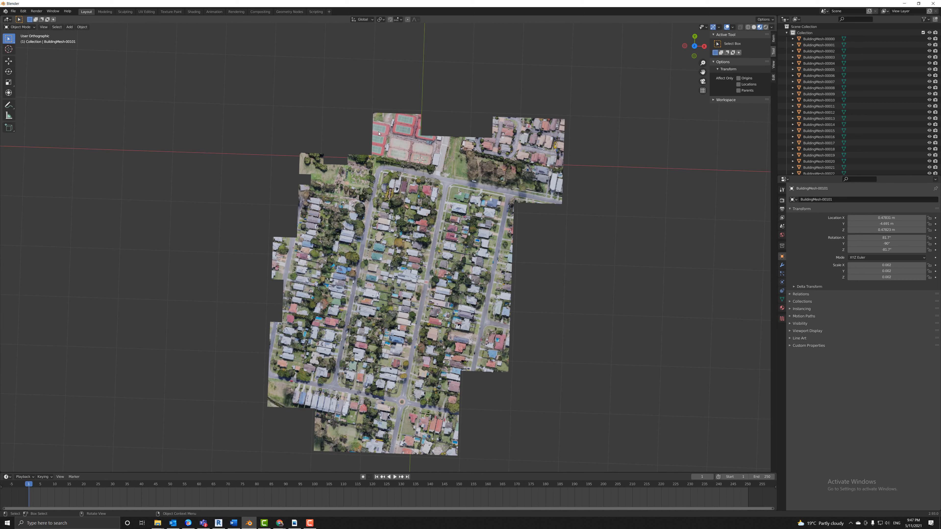
Delete one stray tile, keeping the tennis-court tile at the top via undo.
click(400, 132)
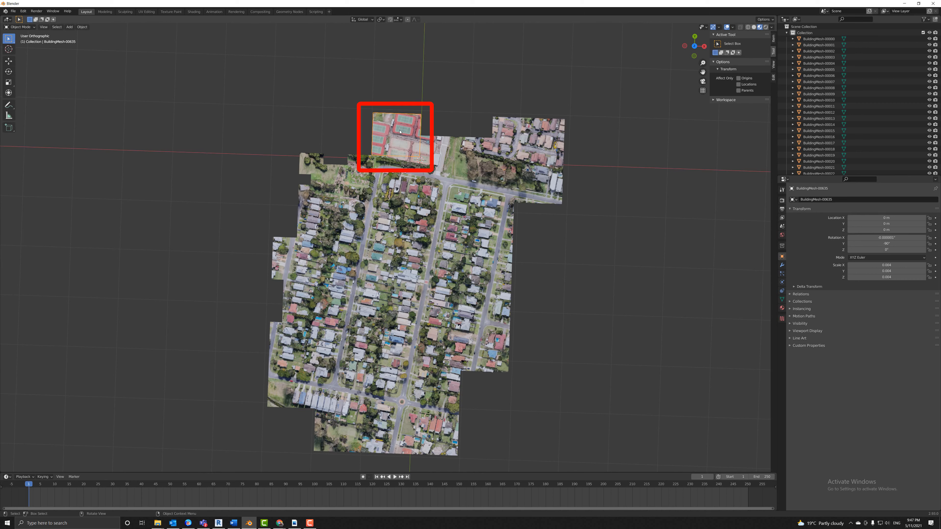
key(Delete)
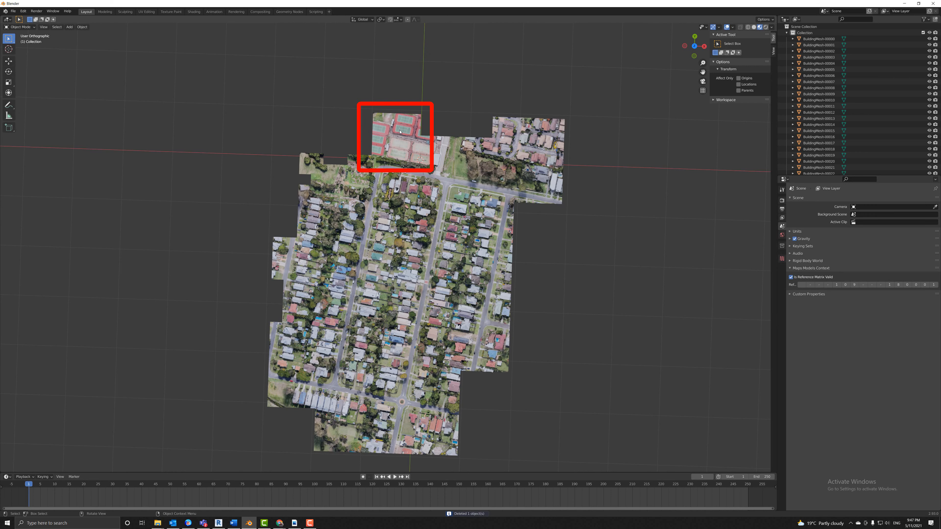
click(399, 131)
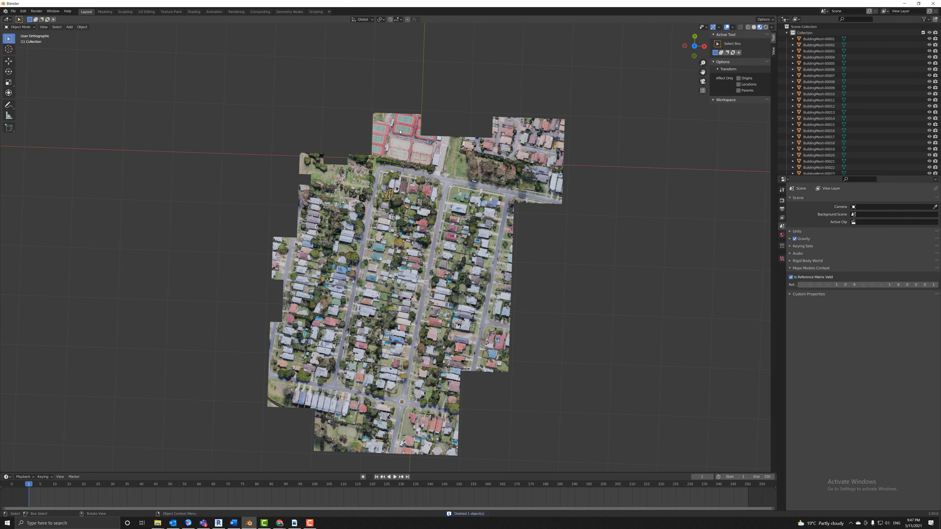
key(Delete)
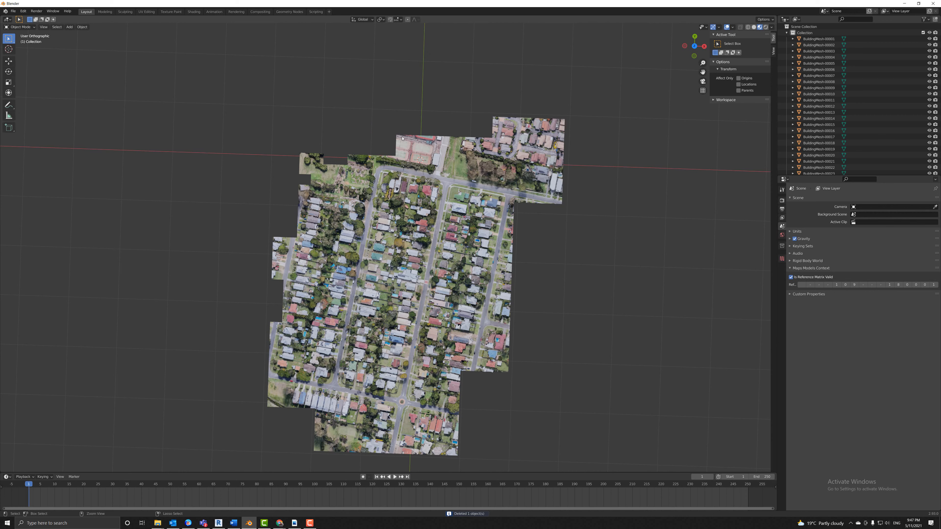
key(ctrl+z)
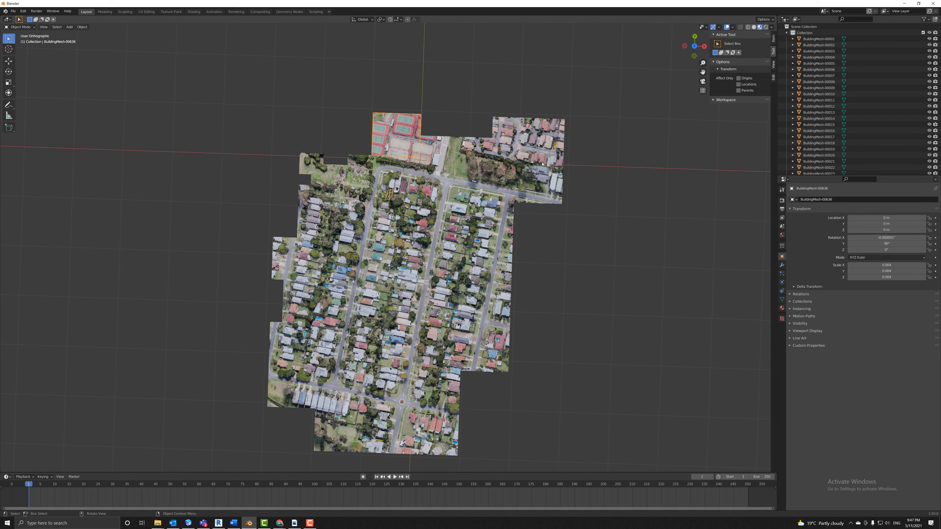
Open the Apply Transform menu, cancel it, and box-select every map tile.
click(800, 33)
key(ctrl+a)
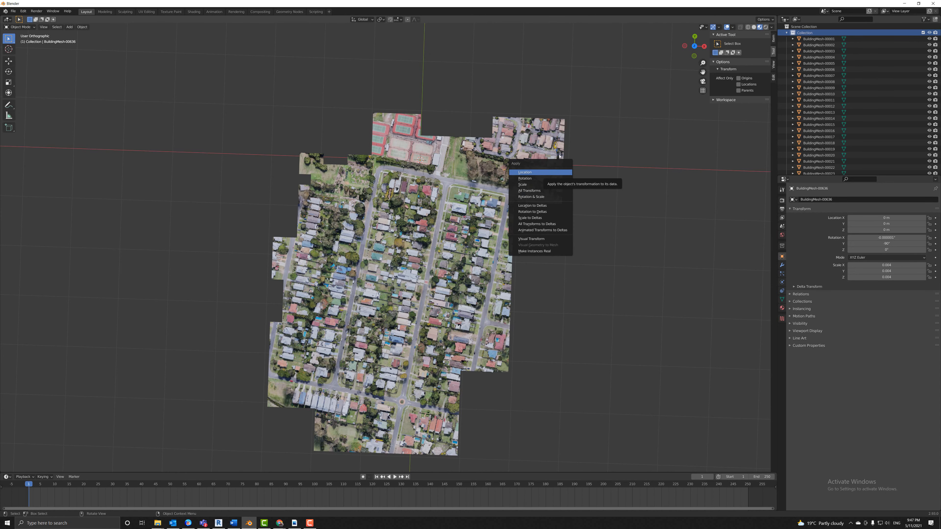
scroll(410, 120, down, 1)
drag(224, 91, 586, 455)
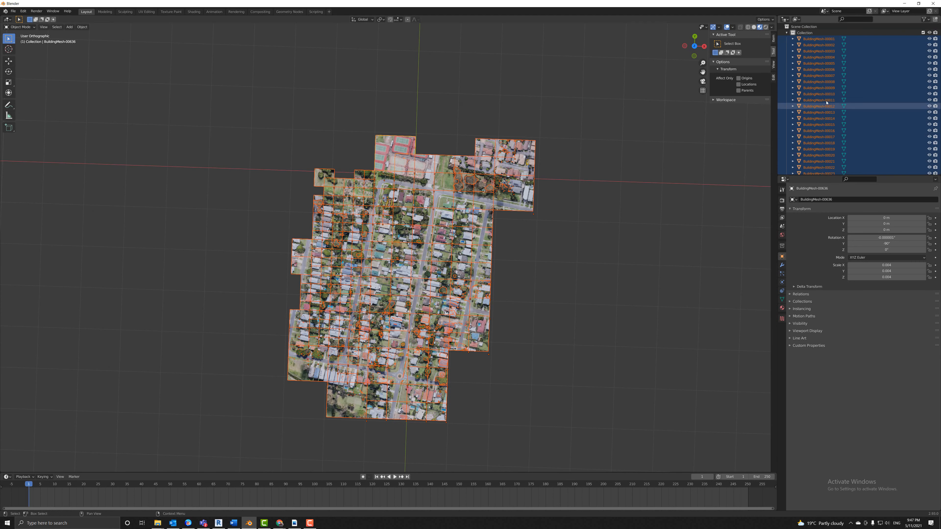
Rename the BuildingMesh tile collection to Import from its Outliner context menu.
right_click(804, 33)
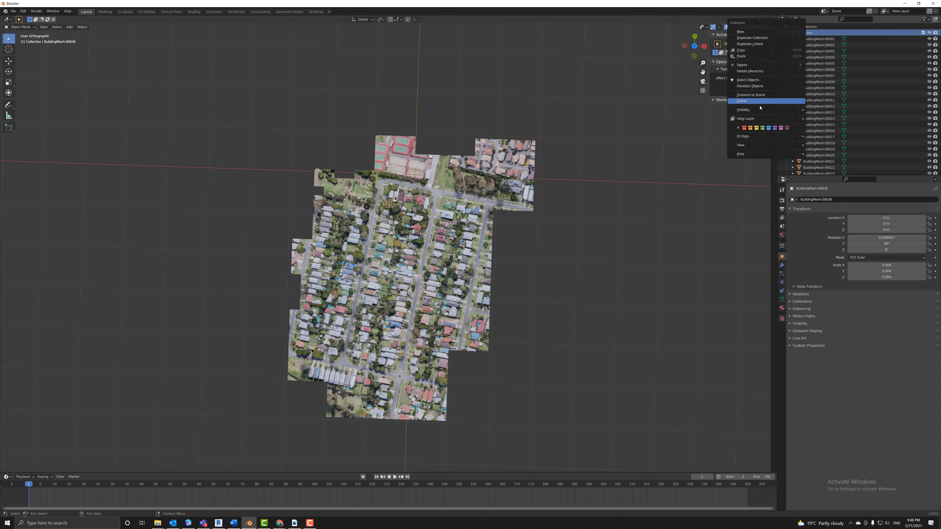
mouse_move(795, 140)
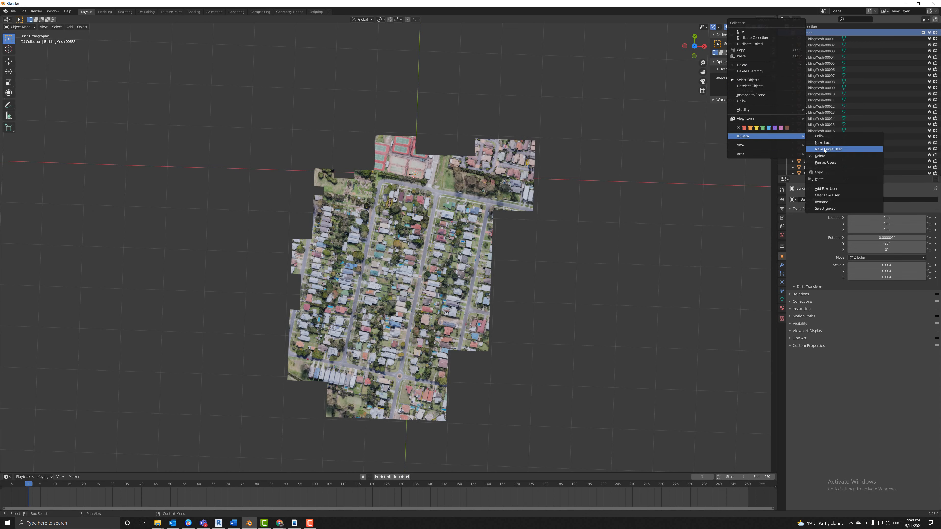
click(822, 202)
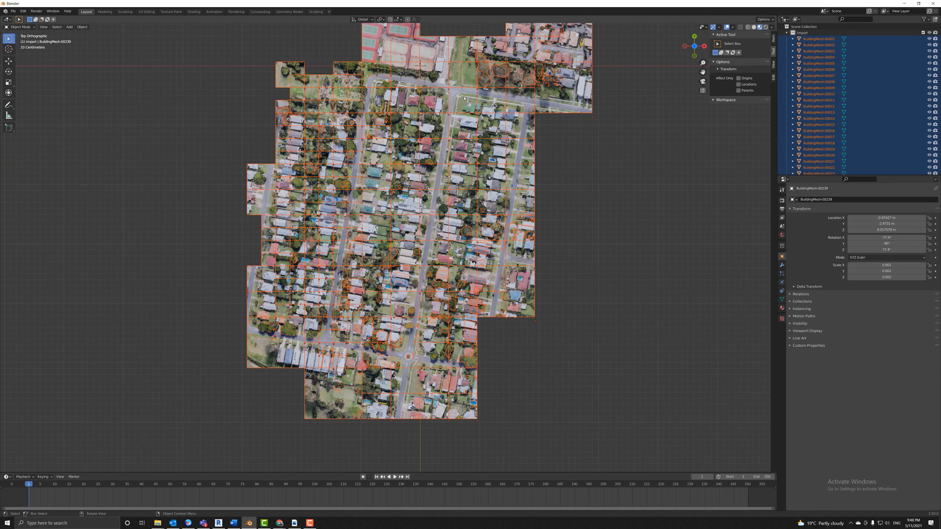
Delete tile BuildingMesh-00132 and several building tiles around the roundabout.
click(344, 383)
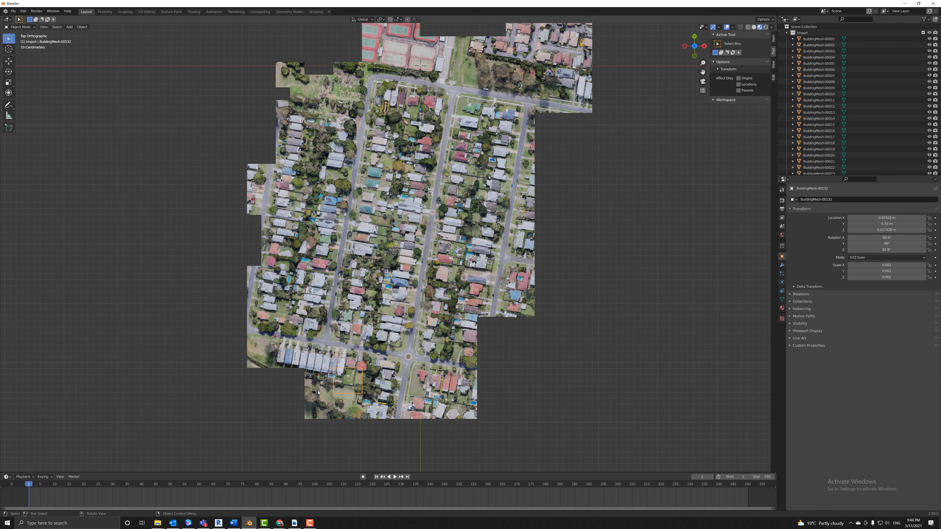
key(Delete)
click(412, 355)
key(Delete)
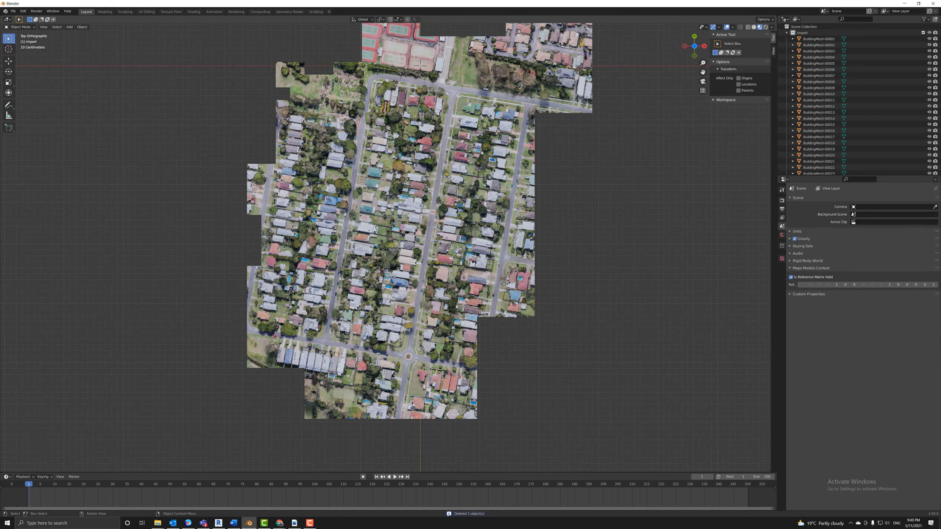
click(325, 352)
scroll(319, 315, up, 5)
scroll(319, 315, down, 5)
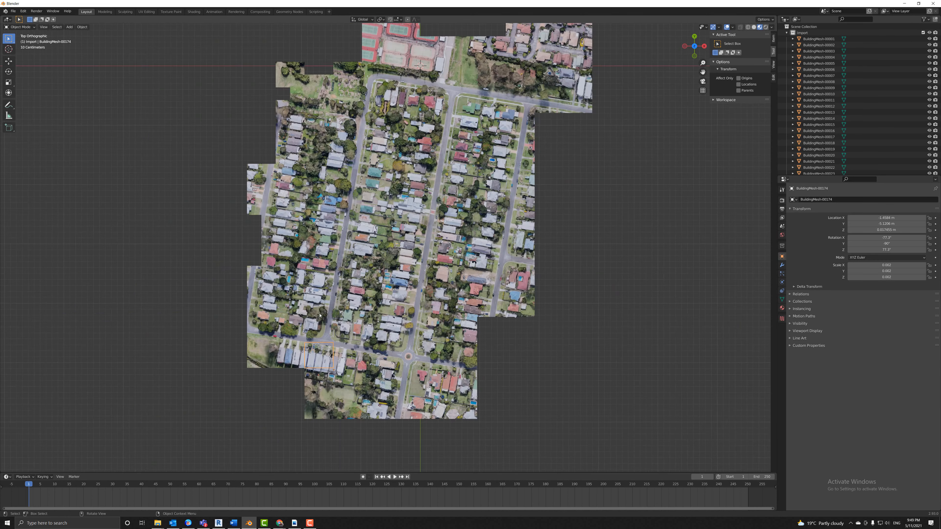
click(468, 352)
scroll(470, 351, up, 2)
key(Delete)
Check tiles 00148, 00608, 00301, 00332, 00327, 00286, then delete neighbouring tiles including 00228 and 00230.
click(422, 375)
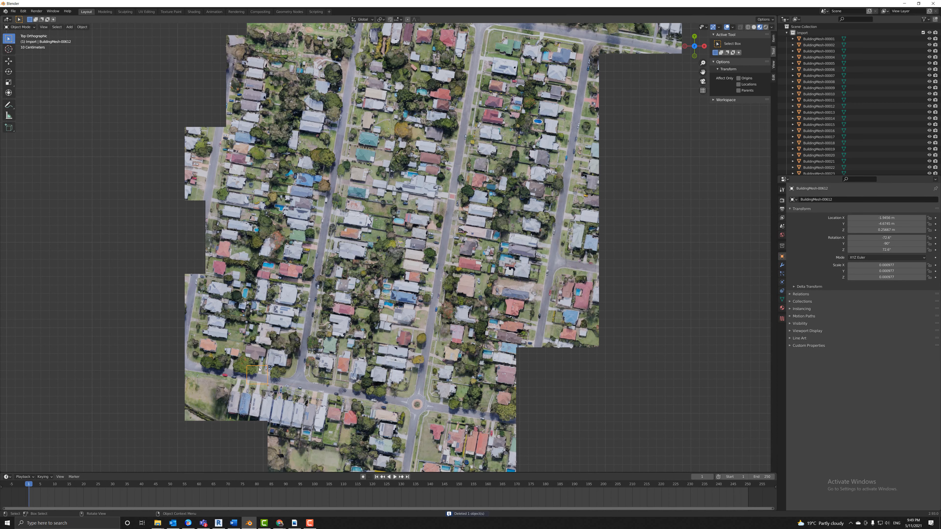
click(240, 341)
click(497, 334)
click(498, 256)
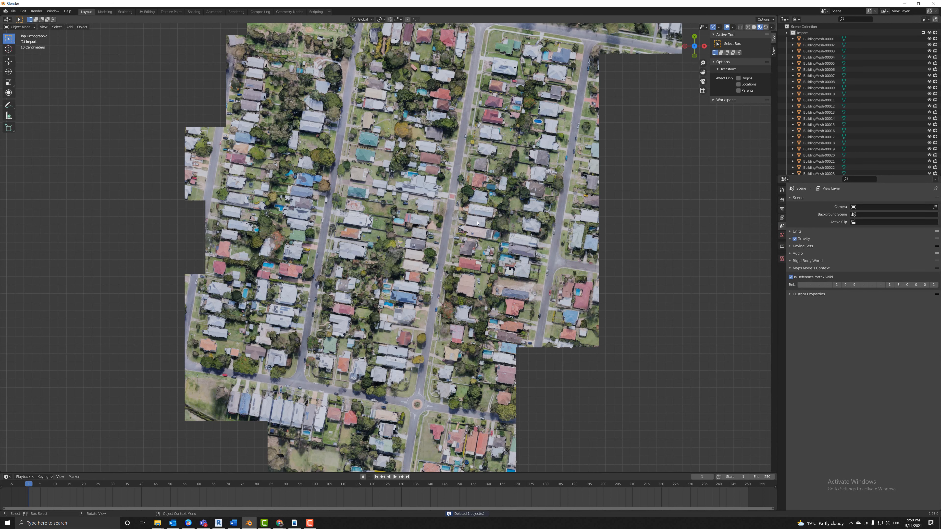
click(414, 229)
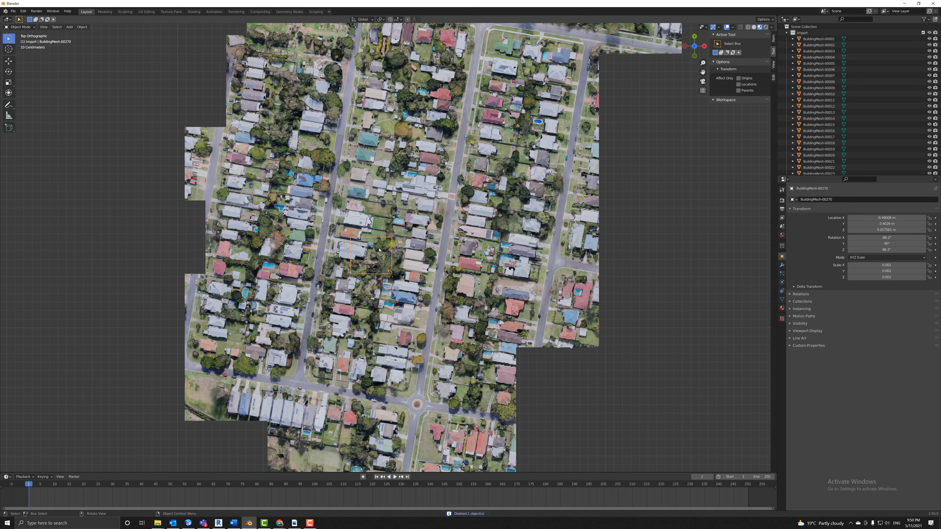
click(398, 295)
key(Delete)
key(ctrl+z)
click(398, 288)
key(Delete)
click(371, 259)
click(341, 264)
click(296, 256)
click(275, 264)
key(Delete)
Test-delete central tiles such as 00273, restoring them, and remove tile BuildingMesh-00338.
click(257, 232)
click(279, 229)
click(306, 228)
click(372, 222)
key(Delete)
key(ctrl+z)
click(410, 222)
key(Delete)
key(ctrl+z)
click(443, 214)
key(Delete)
key(ctrl+z)
click(577, 184)
click(536, 184)
click(508, 186)
key(Delete)
Delete tiles around 00418 and 00408 to open the square gap in the upper middle.
click(338, 177)
click(329, 186)
key(Delete)
click(315, 152)
click(365, 179)
key(Delete)
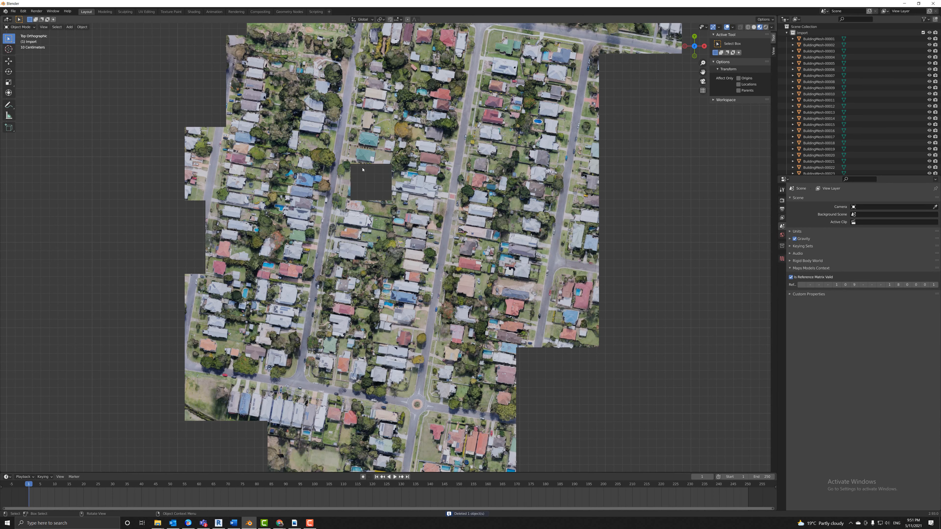
key(ctrl+z)
click(365, 180)
key(Delete)
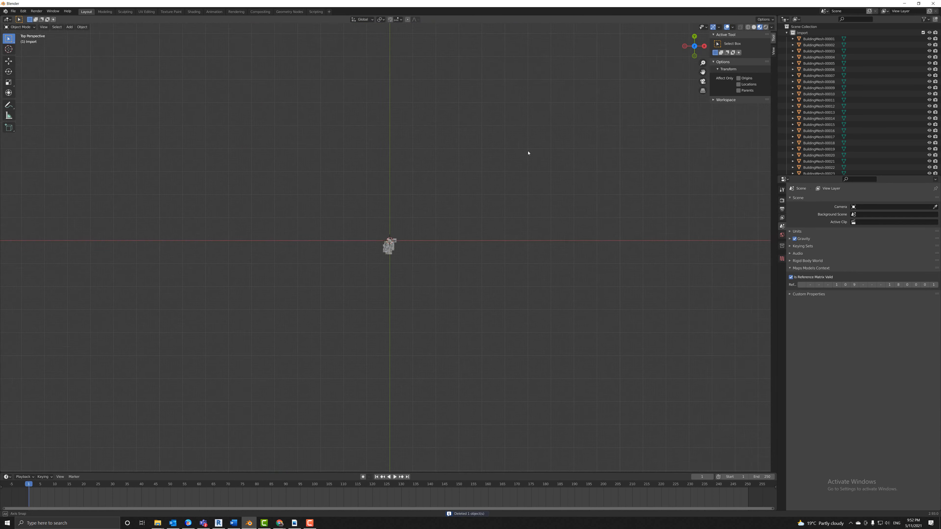
Box-select a block of tiles and switch to a top orthographic view of the map's top.
drag(368, 230, 410, 268)
key(KP_5)
scroll(410, 268, down, 4)
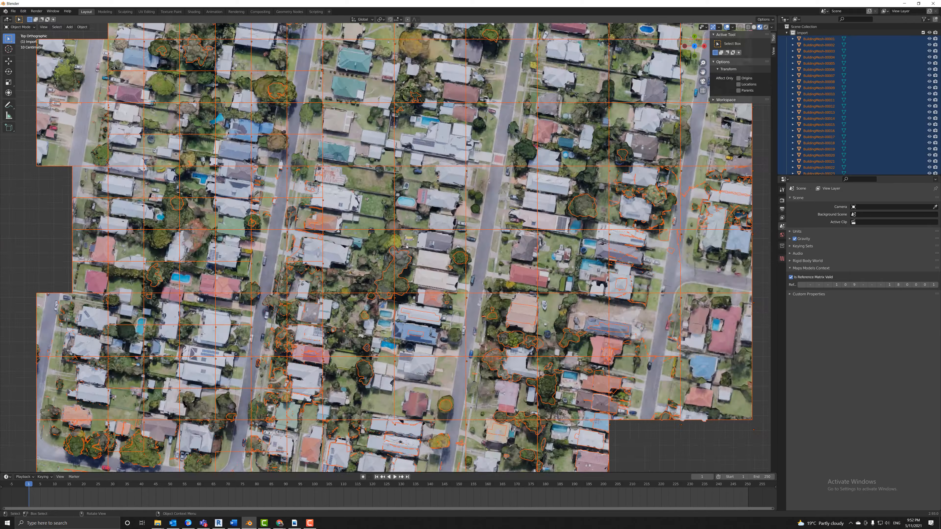
drag(703, 72, 658, 183)
Test-delete a row of tiles including BuildingMesh-00401 and 00337, restoring each one.
click(327, 300)
key(Delete)
key(ctrl+z)
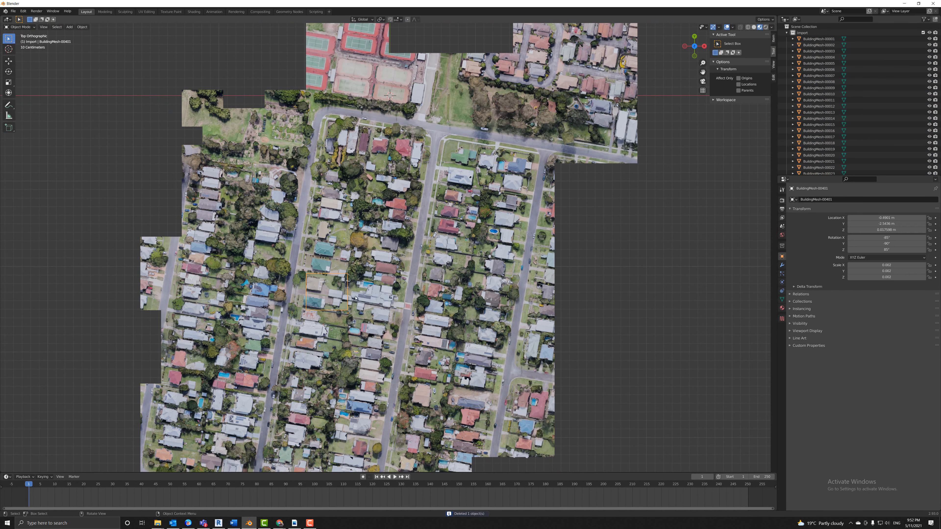
click(369, 297)
key(Delete)
key(ctrl+z)
click(417, 293)
key(Delete)
key(ctrl+z)
click(465, 290)
key(Delete)
key(ctrl+z)
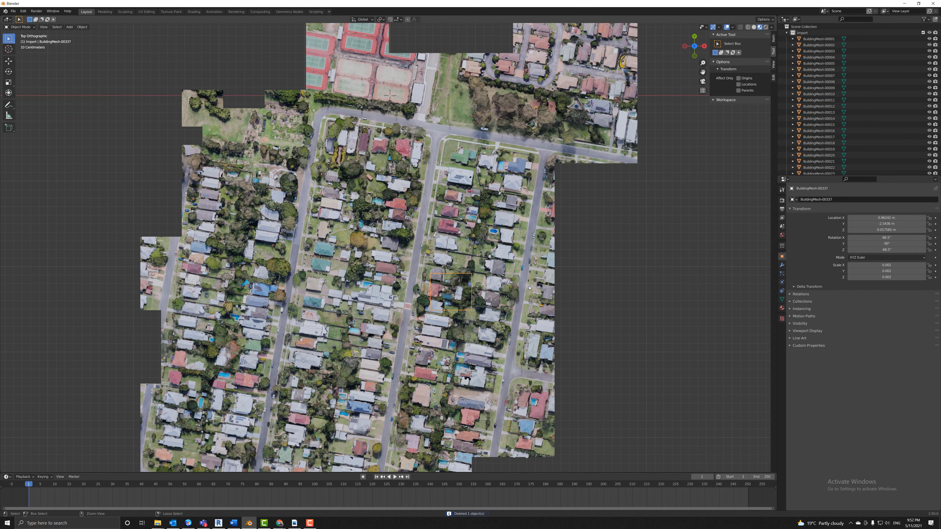
click(531, 291)
key(Delete)
key(ctrl+z)
Test-delete the next row of tiles, including 00340 and 00411, restoring each one.
click(442, 255)
key(Delete)
key(ctrl+z)
click(407, 256)
key(Delete)
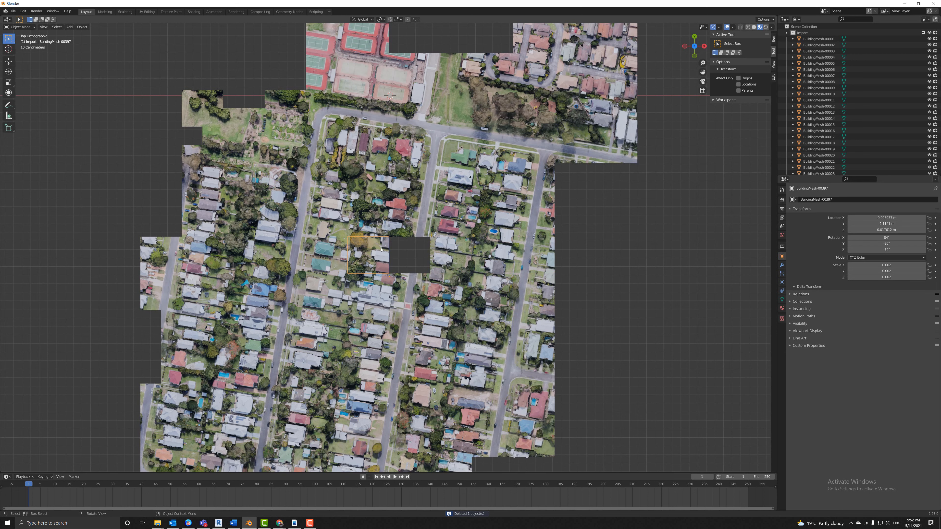
key(ctrl+z)
click(366, 254)
key(Delete)
key(ctrl+z)
click(334, 248)
key(Delete)
key(ctrl+z)
click(295, 246)
key(Delete)
key(ctrl+z)
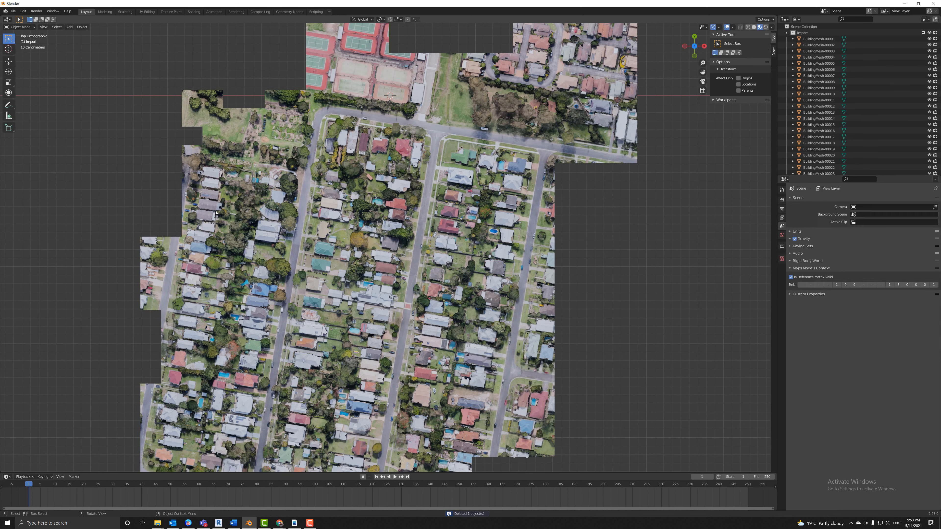
Check tile 00460 and nearby tiles, then delete three tiles along the upper-left row.
click(276, 229)
click(361, 226)
key(Delete)
key(ctrl+z)
click(482, 219)
key(Delete)
key(ctrl+z)
click(365, 183)
key(Delete)
click(283, 182)
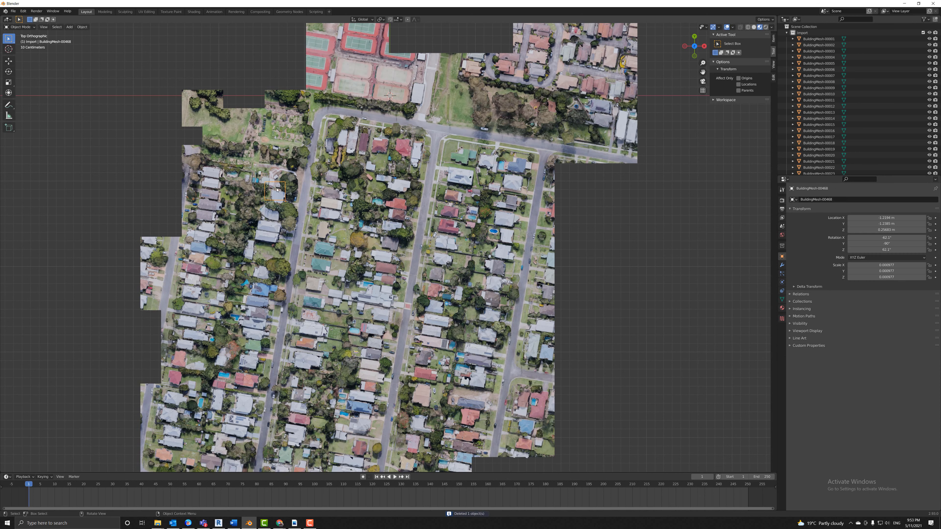
key(Delete)
click(232, 187)
key(Delete)
Delete tiles BuildingMesh-00014, 00016, 00022, 00058 and three more tiles to their left.
click(241, 165)
key(Delete)
click(319, 161)
key(Delete)
click(404, 160)
key(Delete)
click(447, 115)
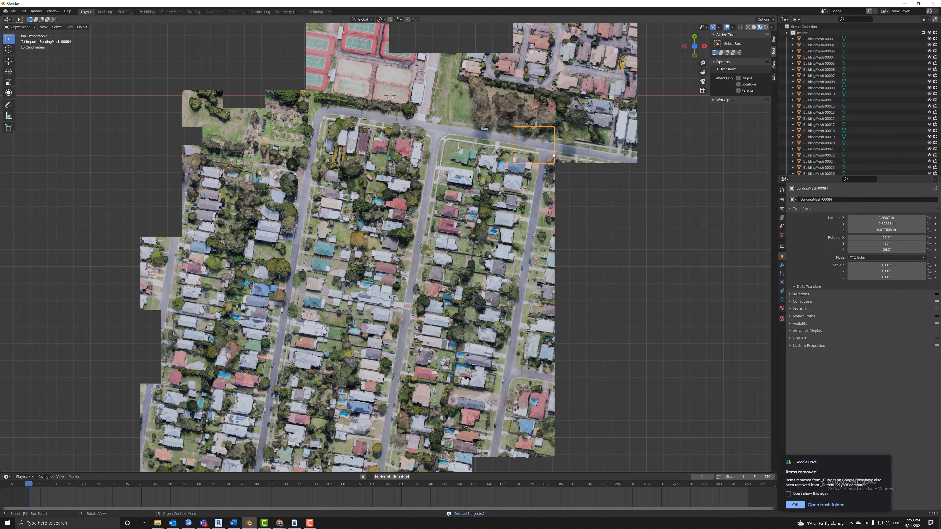
key(Delete)
click(296, 100)
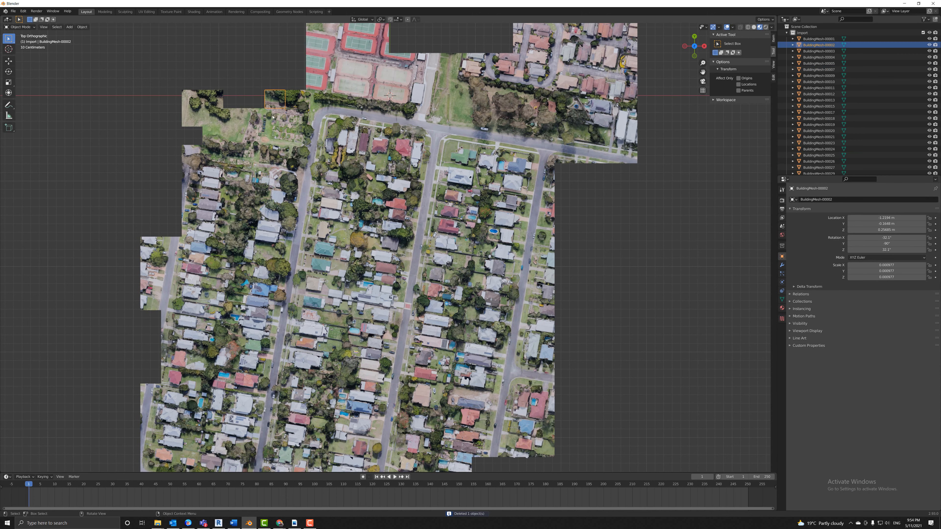
key(Delete)
click(267, 111)
key(Delete)
click(212, 135)
key(Delete)
Keep the tennis-court tiles and 00066, and delete two unwanted tiles on the right side.
click(213, 102)
click(348, 76)
key(Delete)
key(ctrl+z)
click(411, 100)
key(Delete)
key(ctrl+z)
click(441, 68)
key(Delete)
key(ctrl+z)
click(493, 80)
key(Delete)
click(604, 100)
key(Delete)
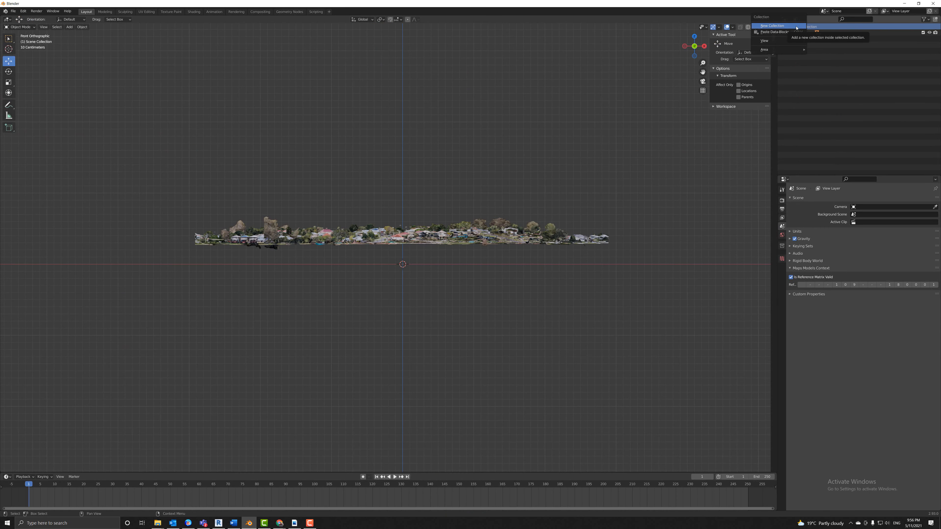
Select every object in the Import collection and lower all the tiles about 0.58 m.
click(808, 32)
right_click(791, 34)
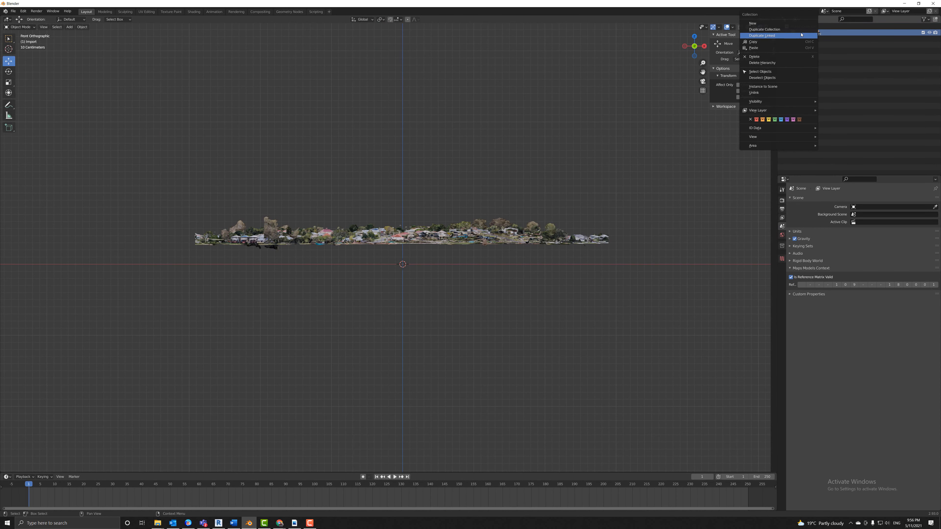
click(760, 72)
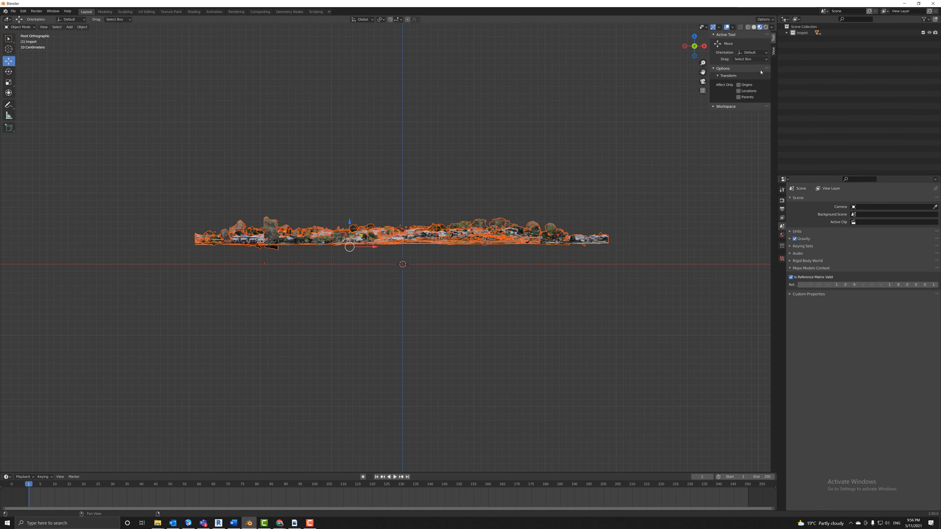
drag(349, 221, 361, 260)
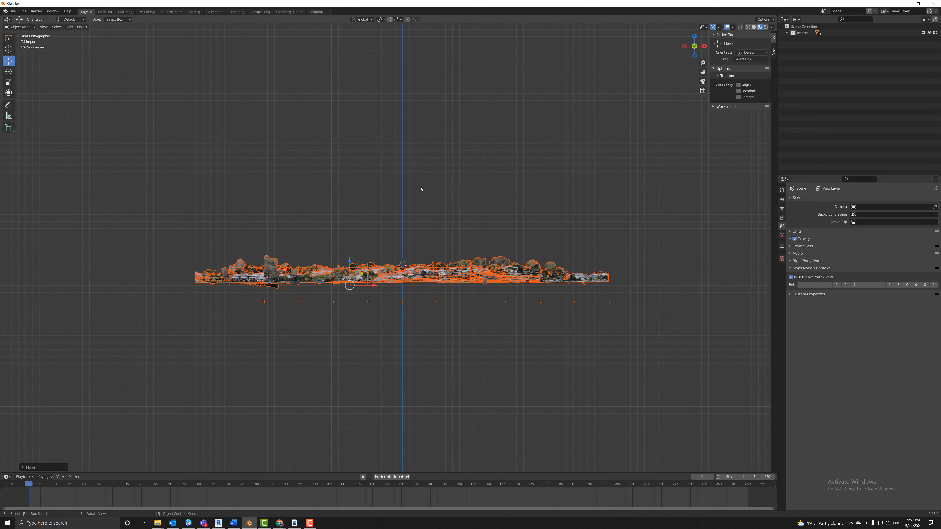
Switch to a top-down view of the scene and zoom in on the tiles.
click(694, 38)
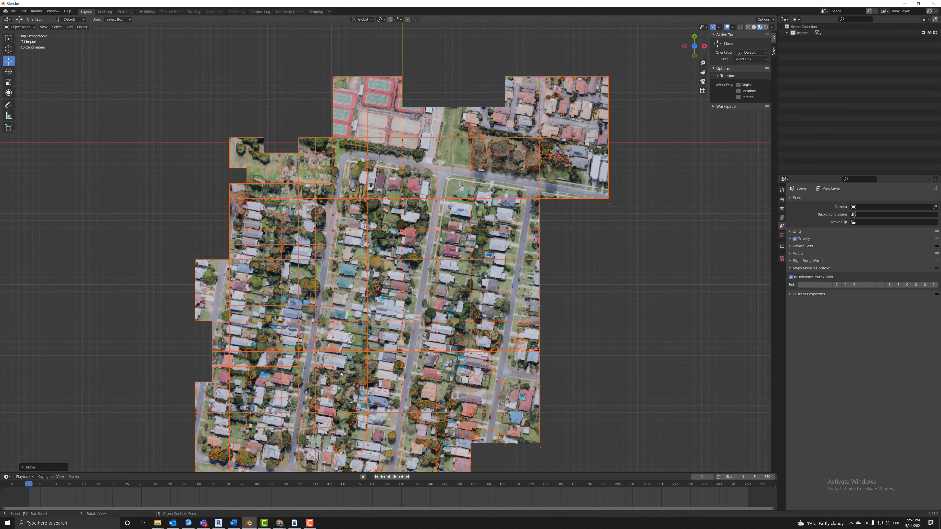
scroll(341, 374, up, 6)
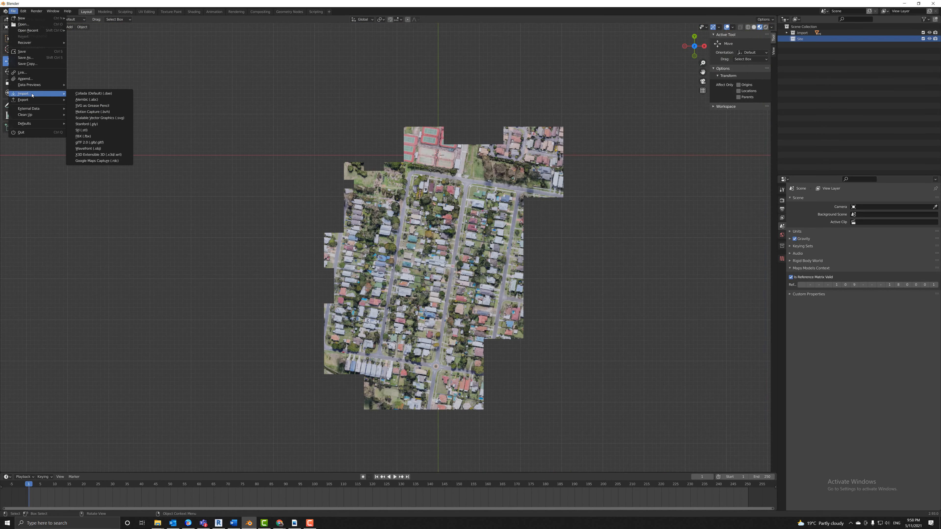
mouse_move(36, 100)
Start an FBX import and copy the Revit folder path from File Explorer.
click(84, 136)
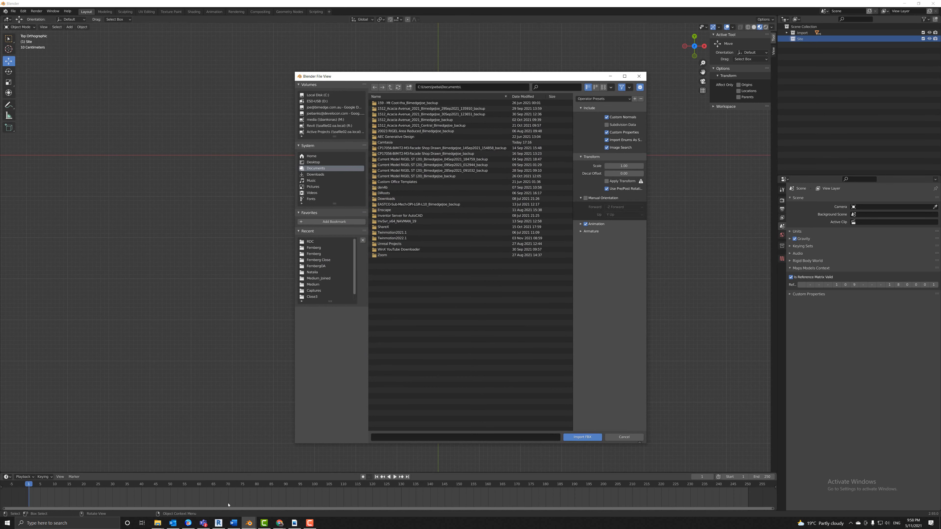
click(158, 523)
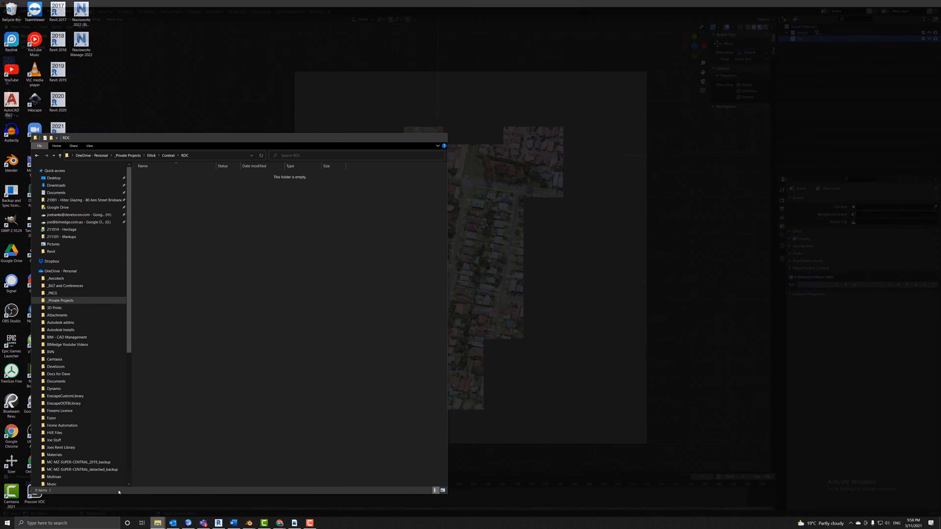
click(111, 497)
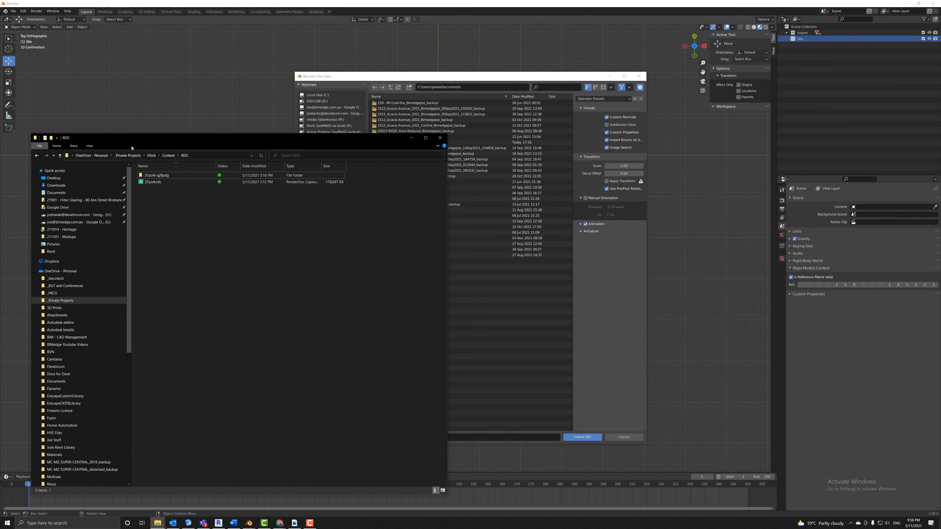
click(151, 156)
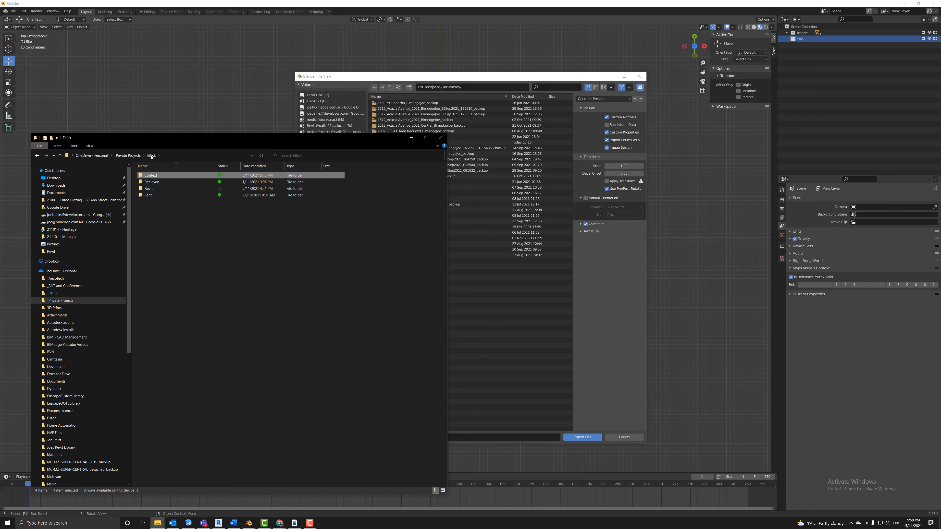
double_click(148, 188)
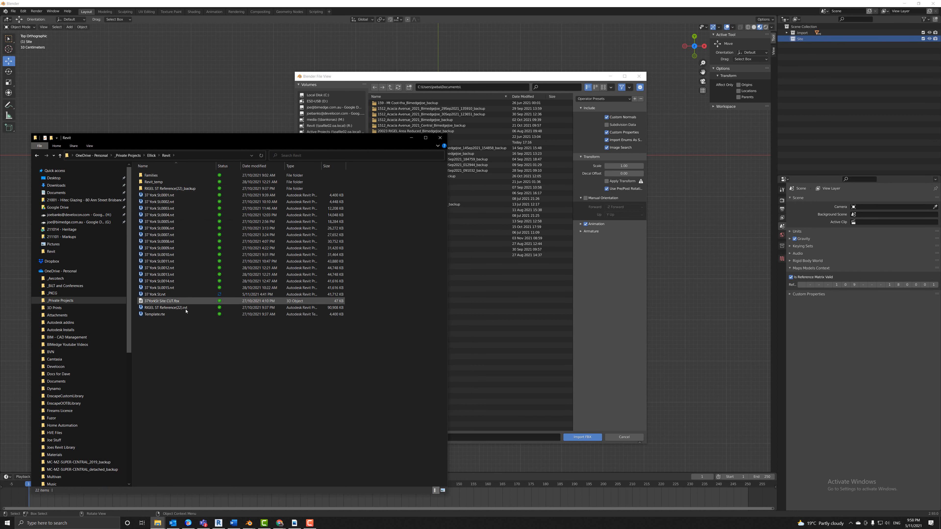
click(187, 156)
key(ctrl+c)
click(485, 86)
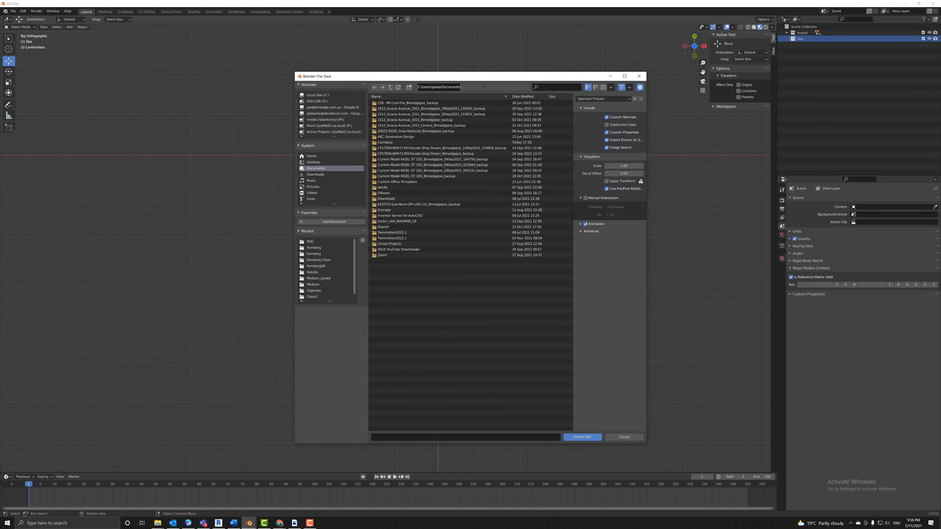
key(ctrl+v)
key(Return)
click(395, 120)
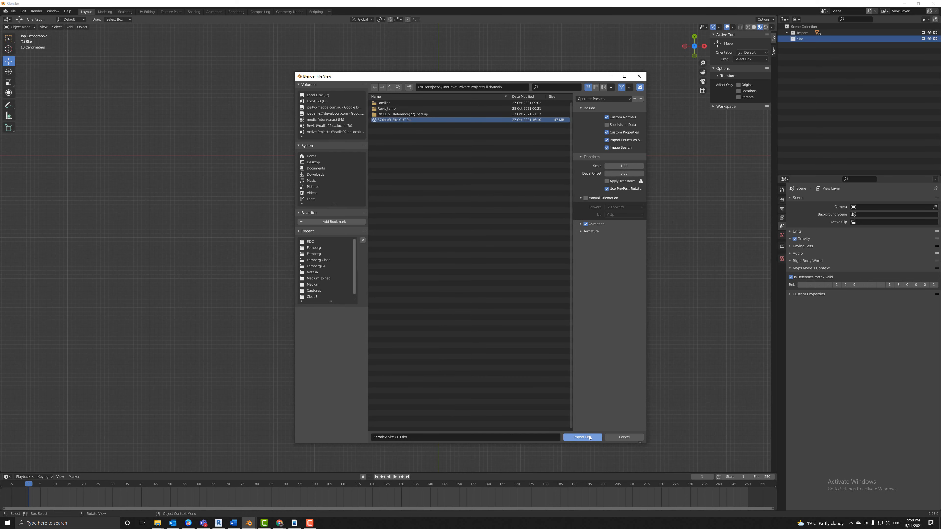
click(589, 437)
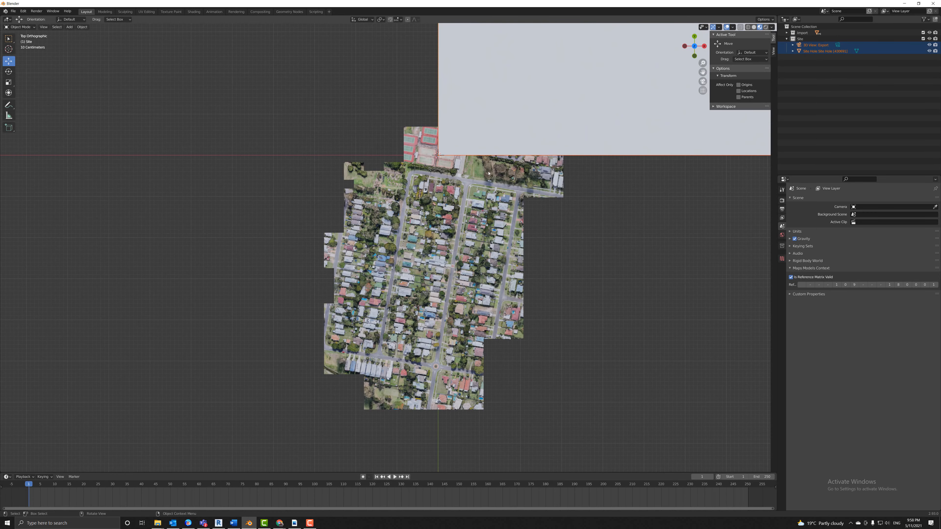
scroll(524, 212, down, 12)
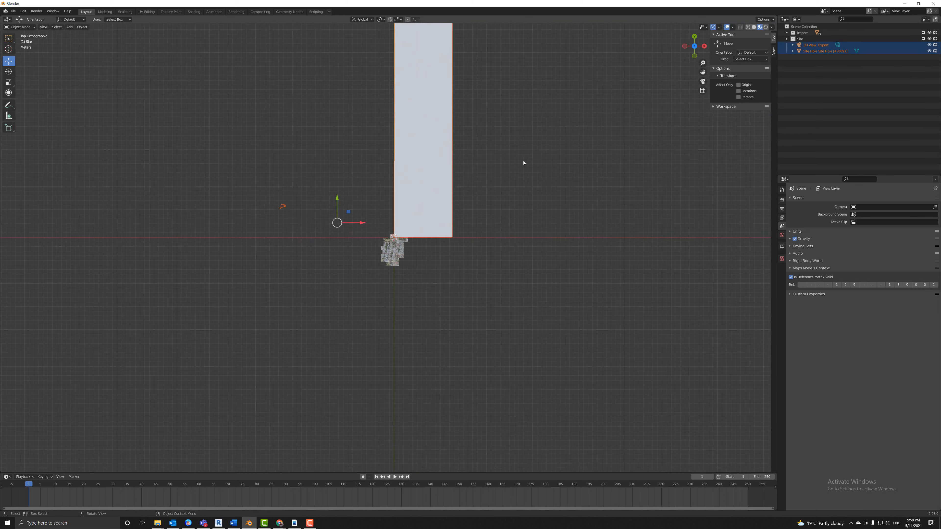
scroll(454, 162, up, 10)
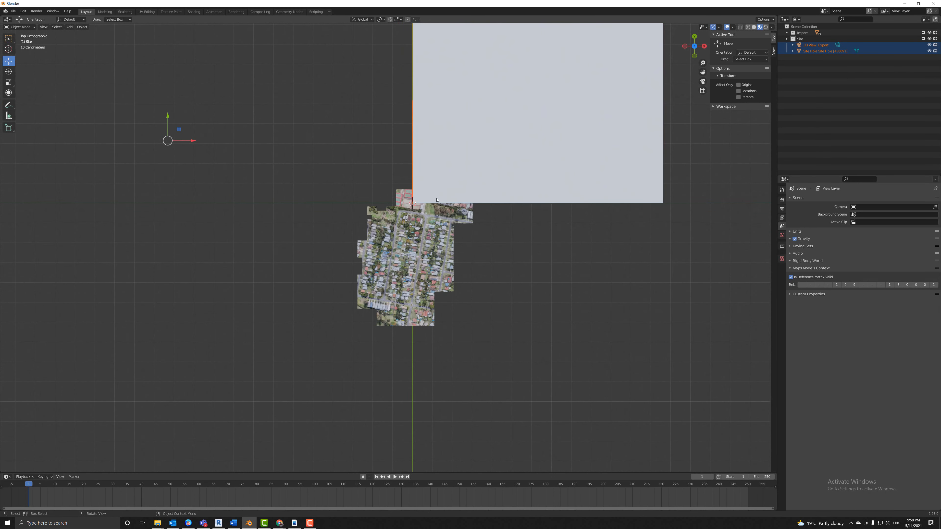
scroll(452, 169, down, 4)
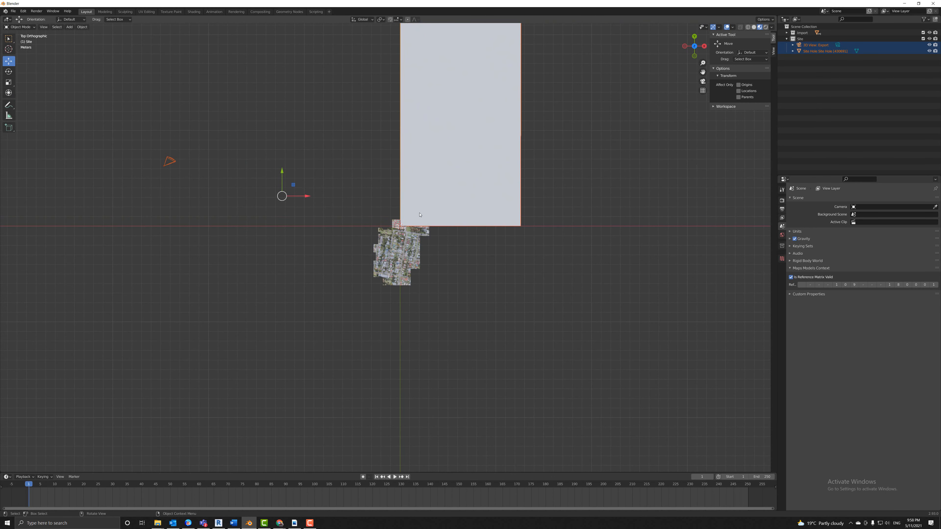
scroll(400, 227, up, 4)
scroll(410, 205, down, 1)
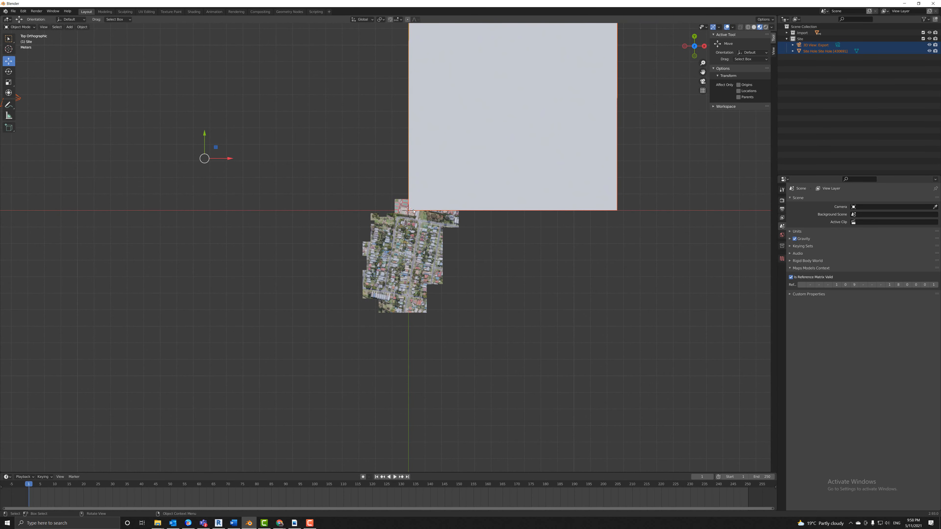
Select all Import collection tiles, move them beside the site plane and rotate them 90°.
click(803, 35)
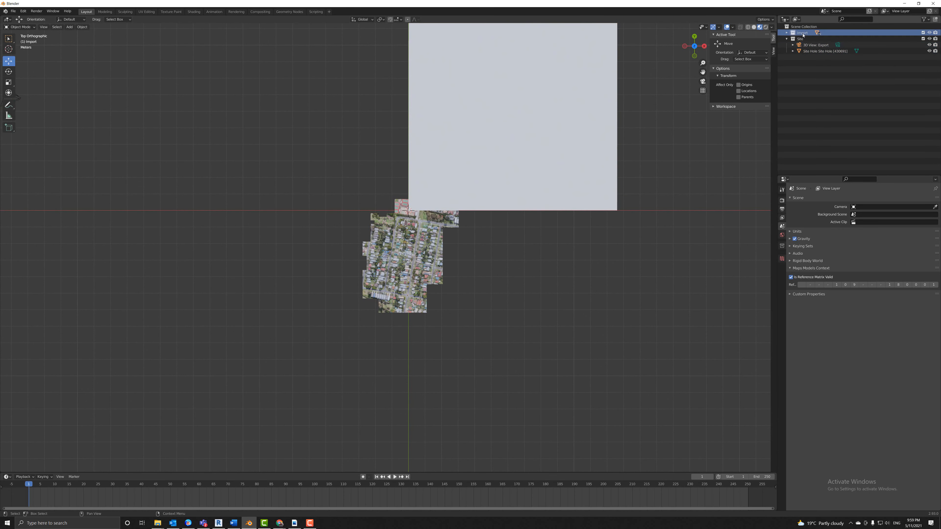
right_click(803, 35)
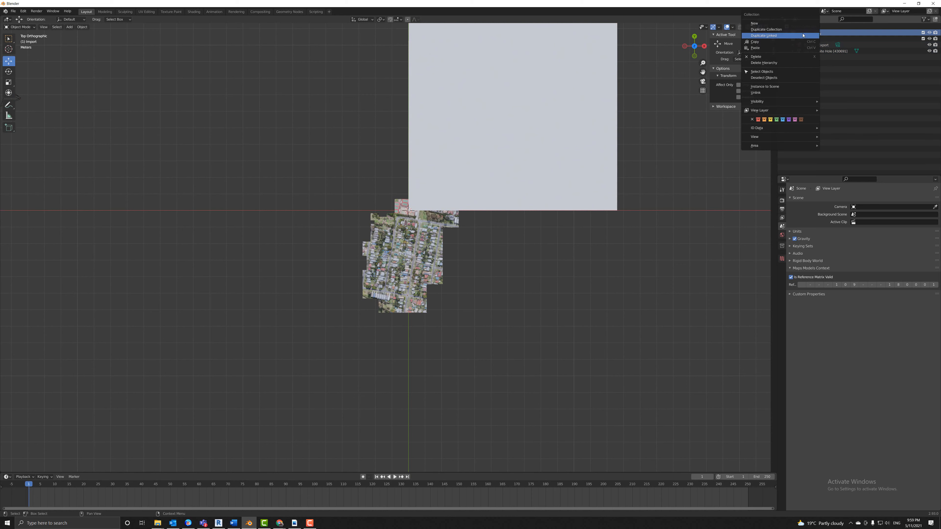
click(763, 71)
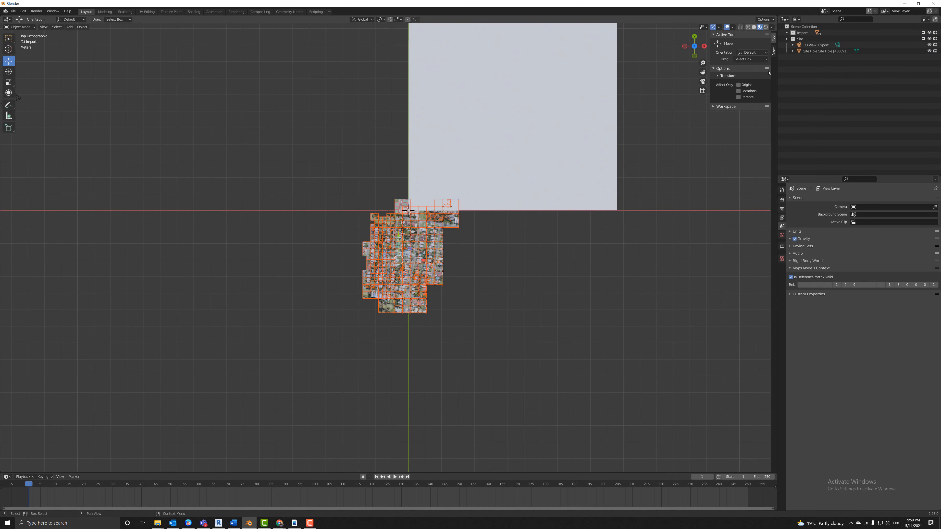
drag(397, 260, 327, 225)
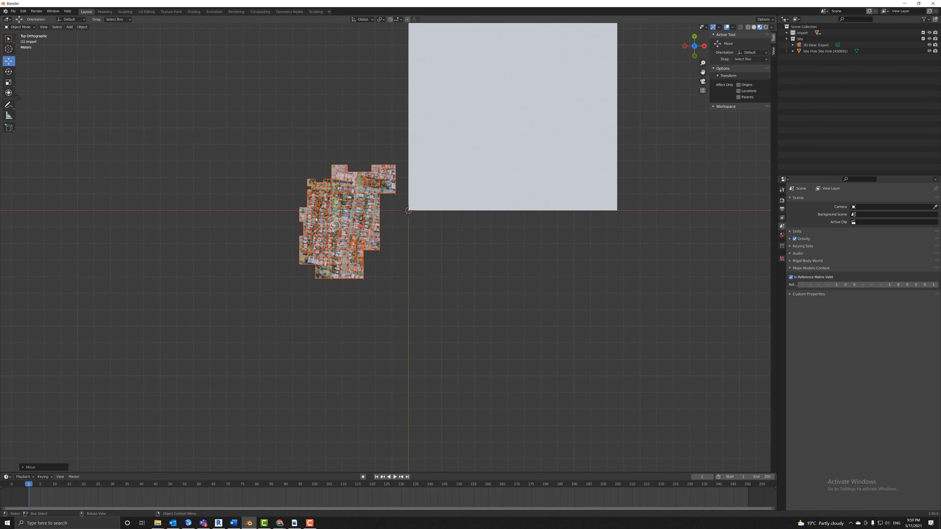
key(r)
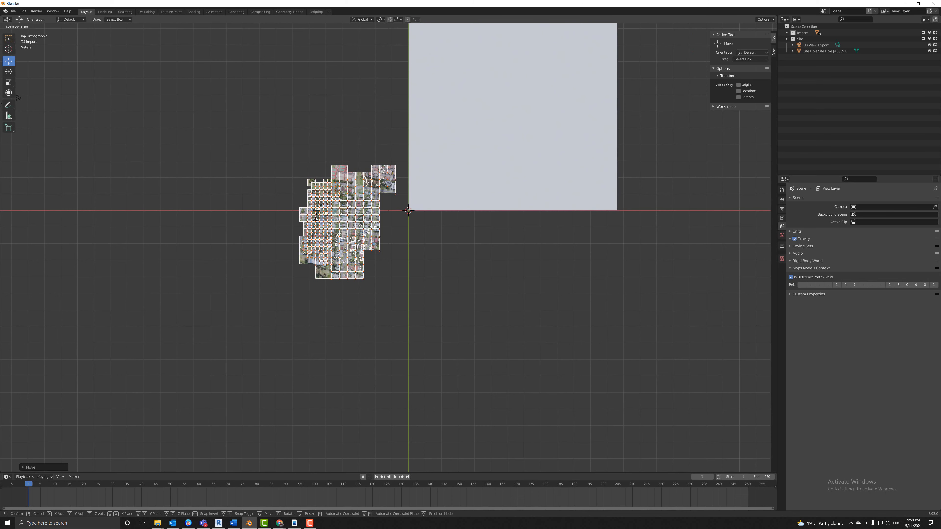
text(90)
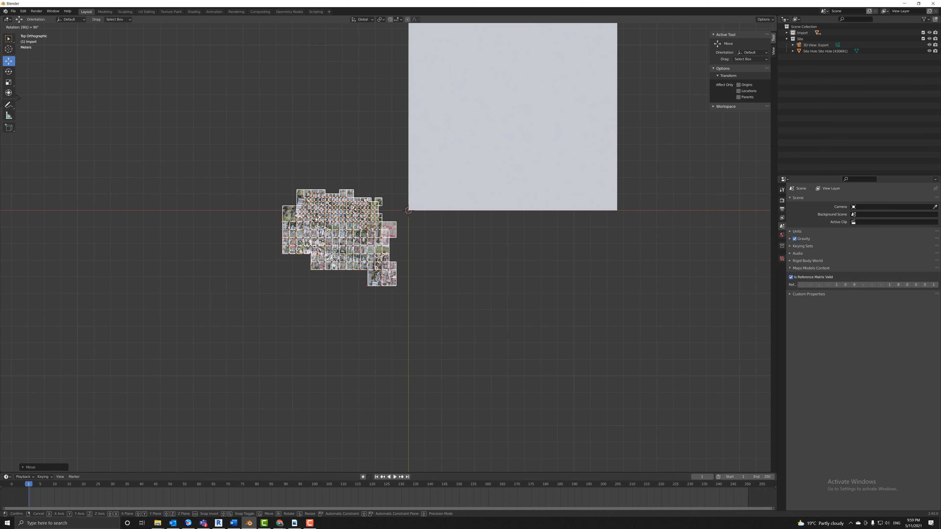
key(Return)
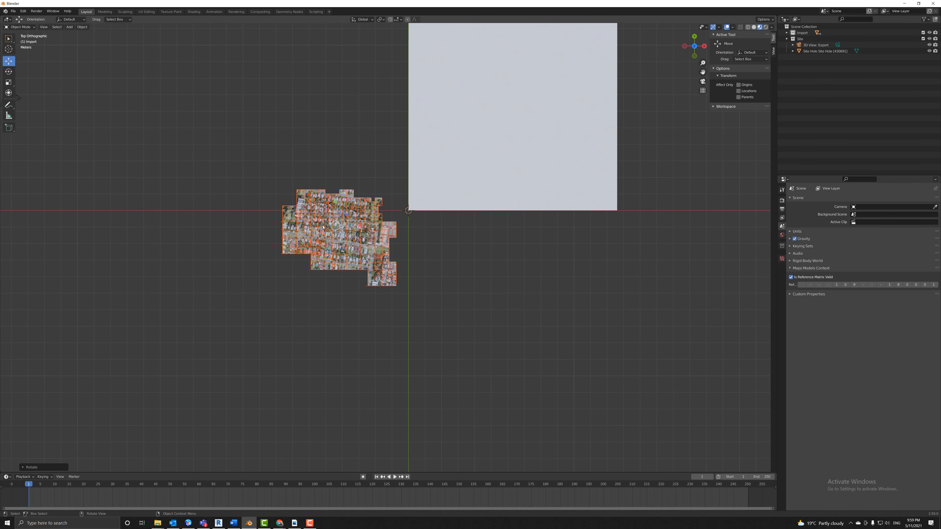
Move the aerial tiles onto the grey site plane and rotate them 180° with r180.
drag(335, 224, 406, 220)
scroll(479, 151, up, 7)
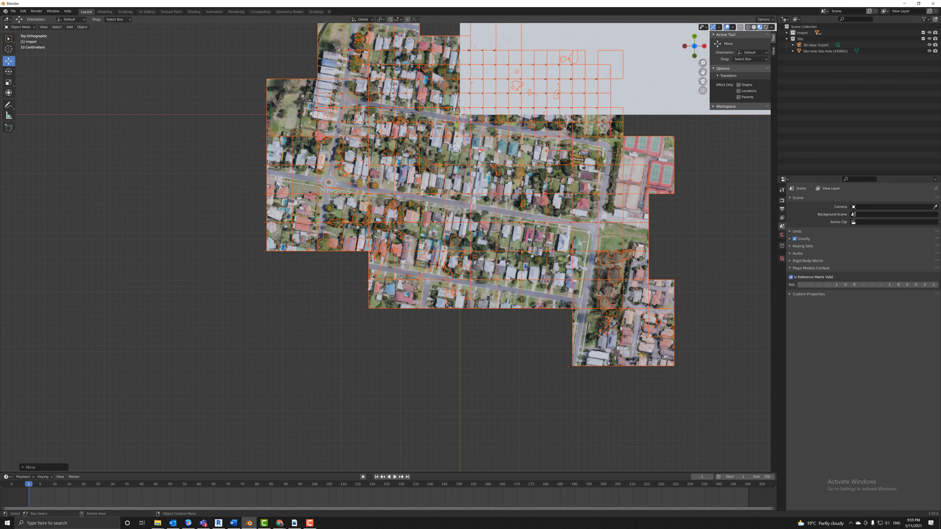
scroll(477, 115, up, 1)
scroll(495, 77, up, 2)
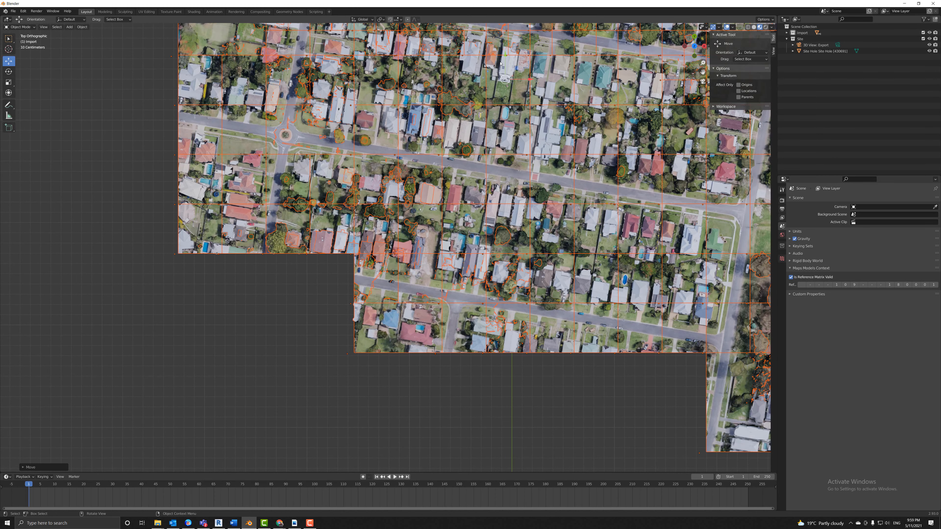
scroll(500, 63, down, 1)
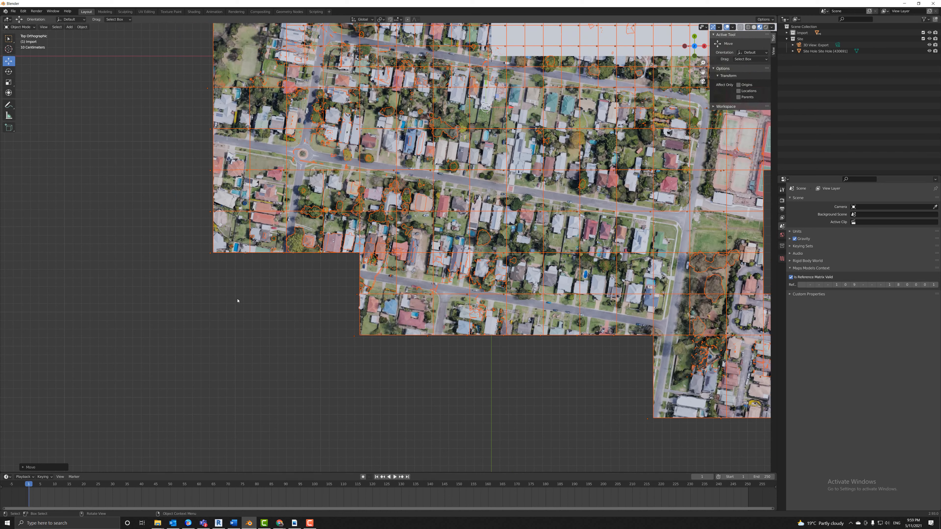
text(r180)
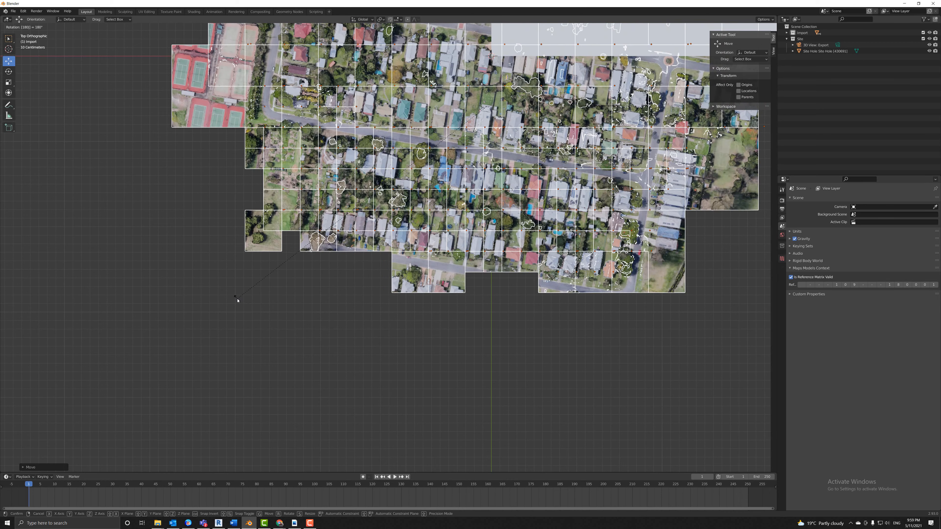
key(Return)
Rotate the map tiles about 13° and shift them up and right.
scroll(509, 77, up, 3)
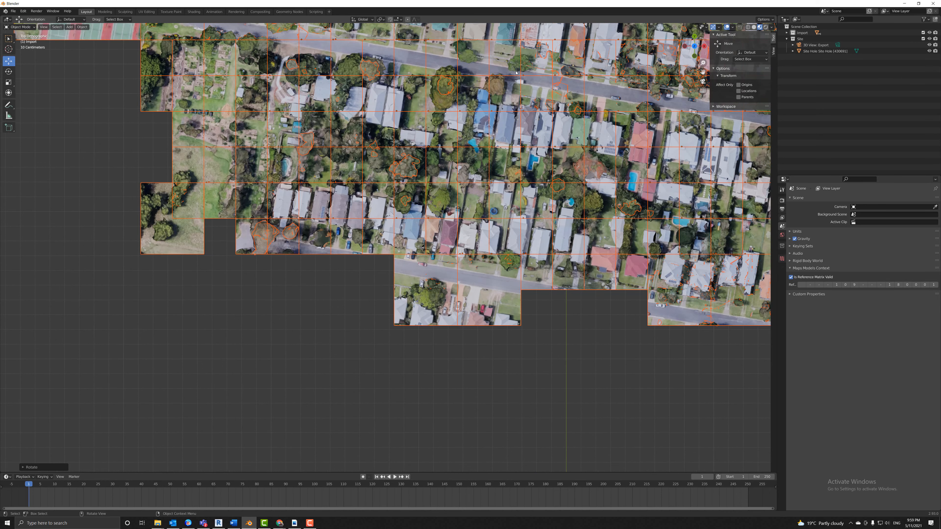
shift+middle_drag(509, 101, 374, 287)
scroll(414, 246, down, 4)
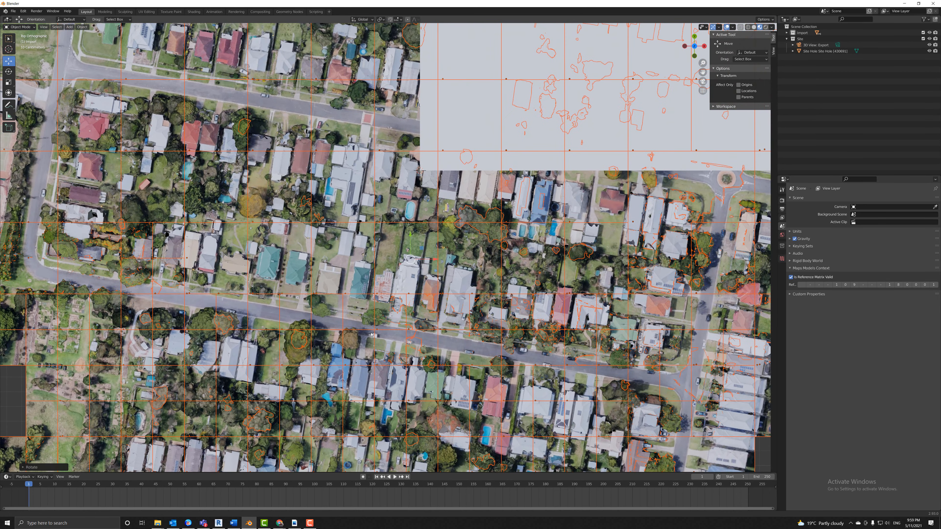
scroll(373, 287, up, 5)
scroll(374, 287, up, 5)
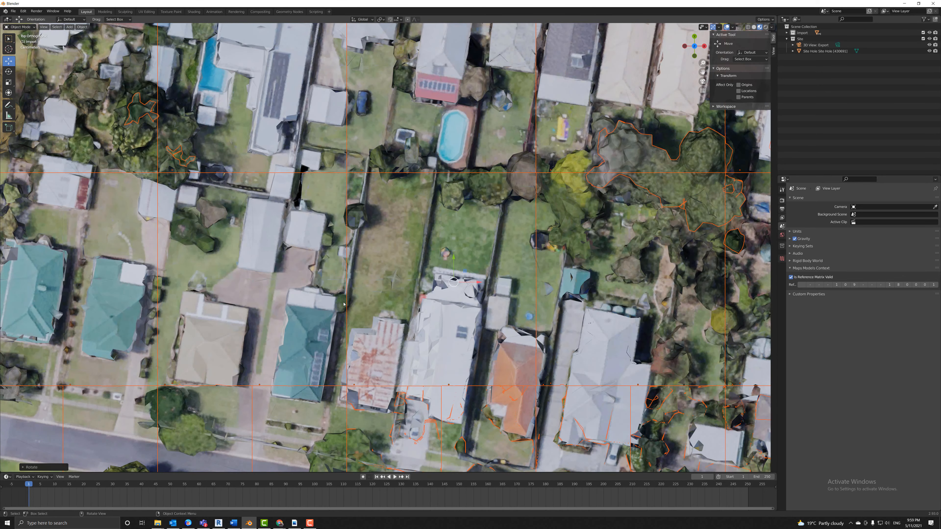
scroll(343, 303, down, 10)
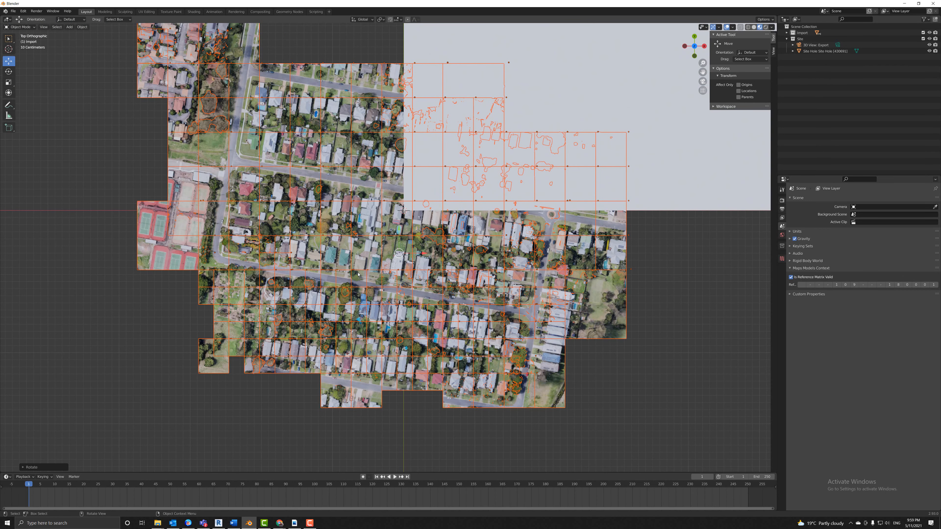
key(r)
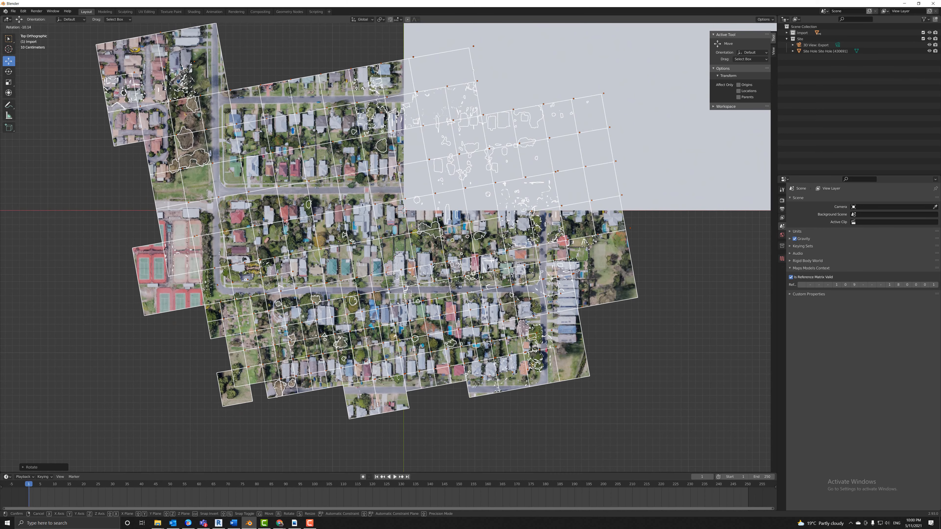
click(357, 284)
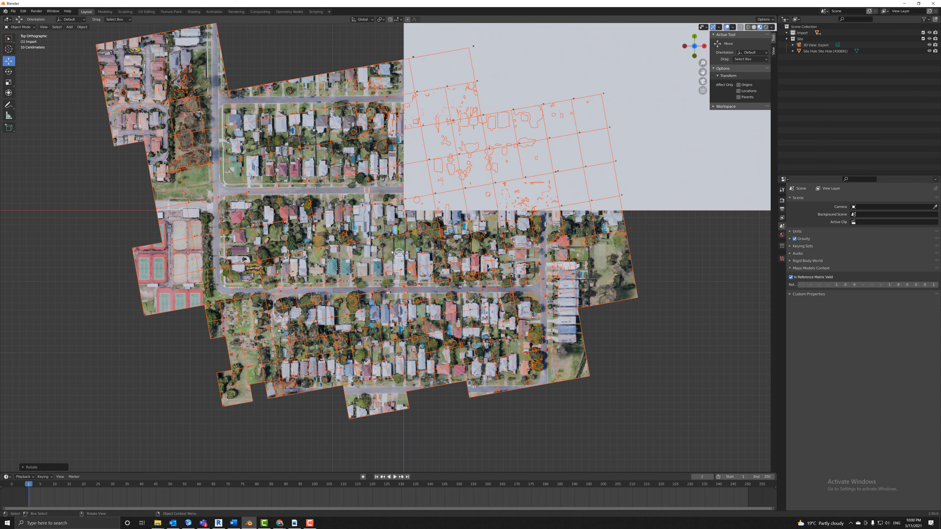
drag(396, 253, 485, 178)
scroll(516, 173, up, 2)
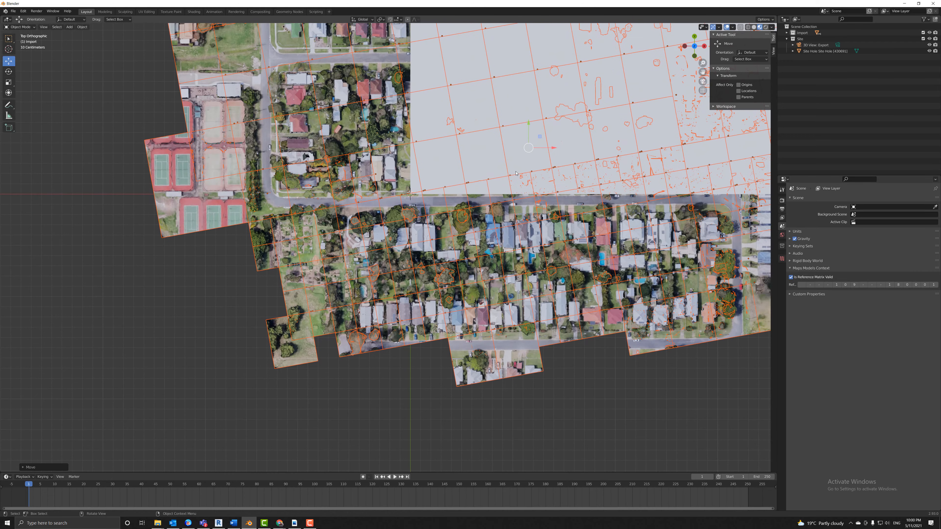
drag(702, 72, 547, 155)
Start a ruler at the tennis courts and stretch it across to the far houses.
key(r)
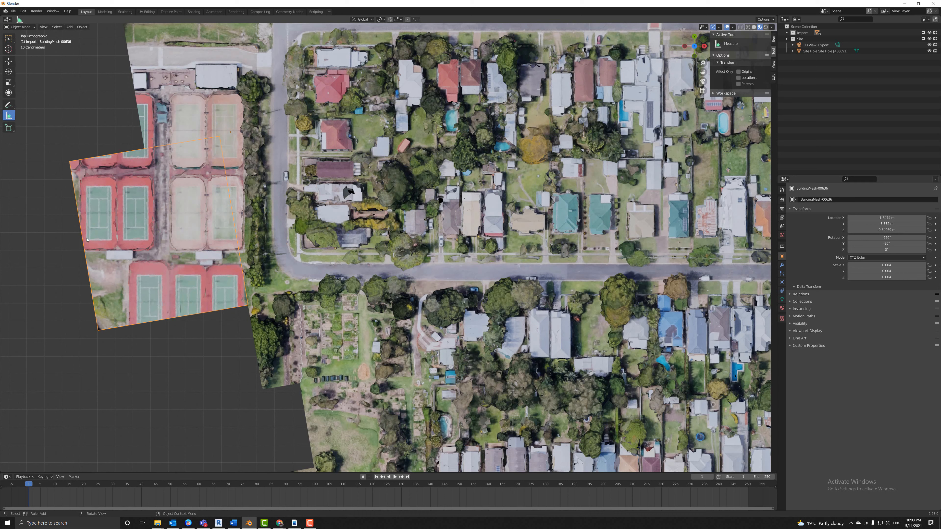
drag(86, 241, 759, 249)
drag(702, 72, 125, 83)
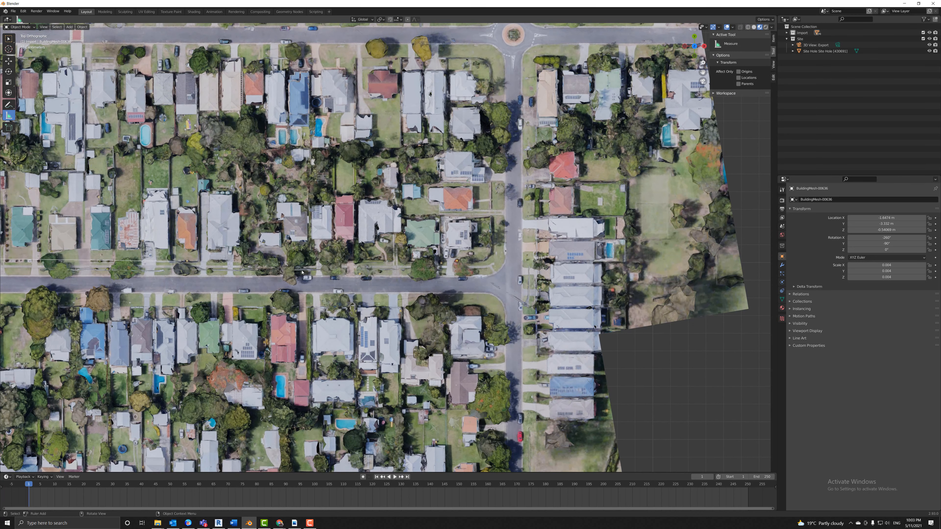
drag(182, 261, 616, 249)
Set the ruler's end precisely on the backyard pool, reading 6.23584 m.
scroll(616, 250, up, 4)
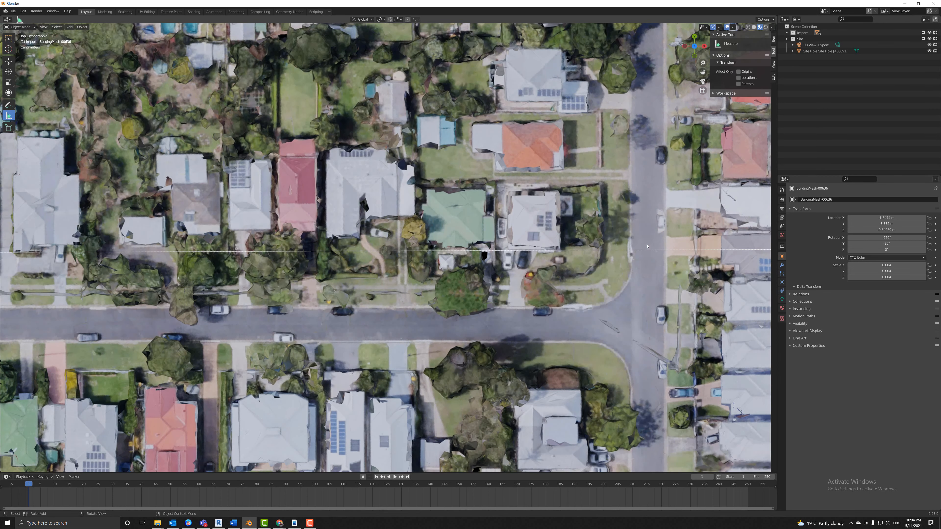
drag(702, 72, 536, 199)
scroll(463, 214, up, 3)
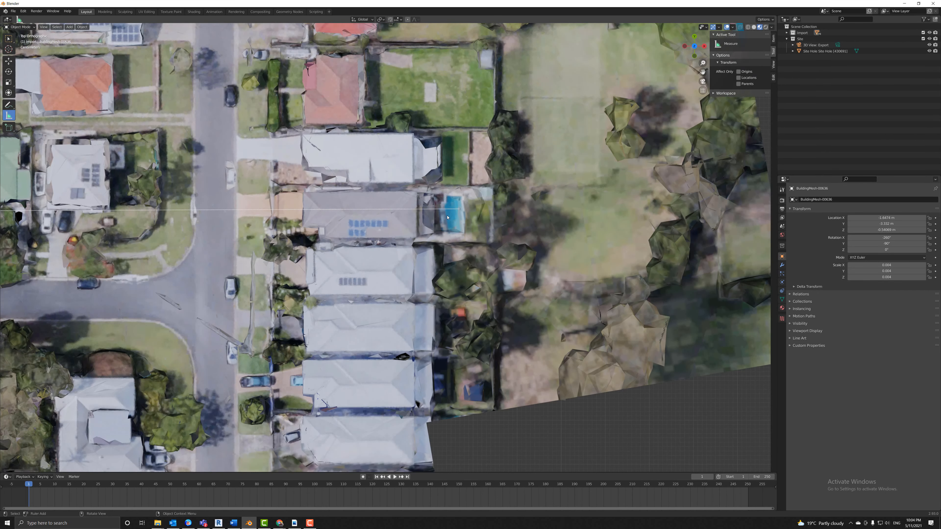
drag(492, 191, 494, 174)
scroll(494, 174, down, 9)
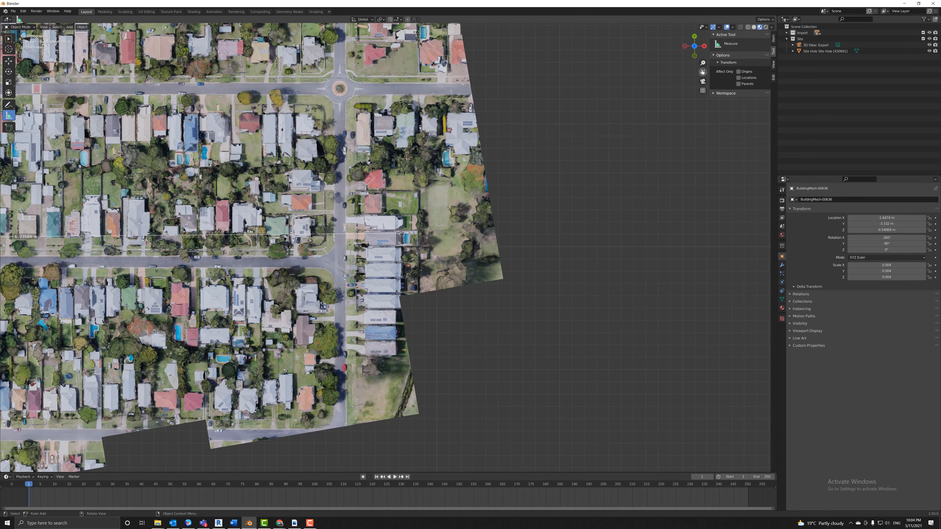
drag(703, 71, 207, 93)
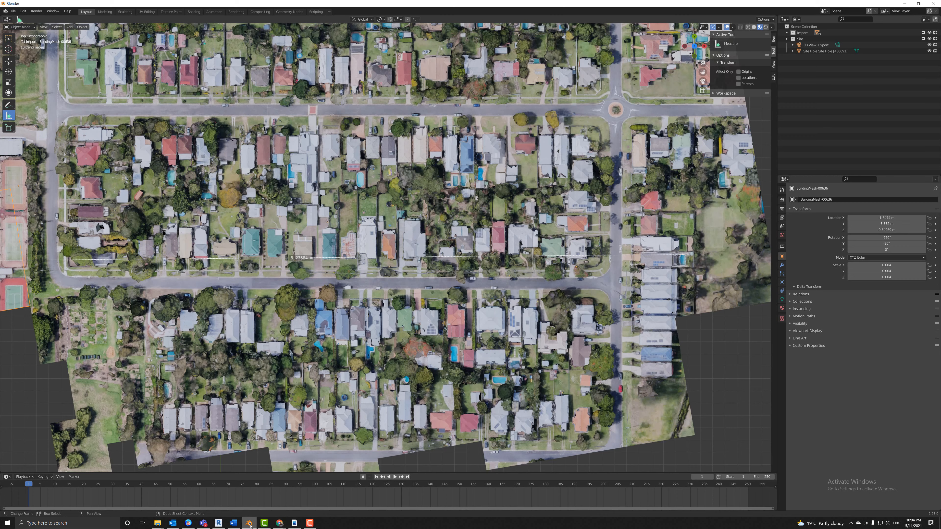
mouse_move(249, 527)
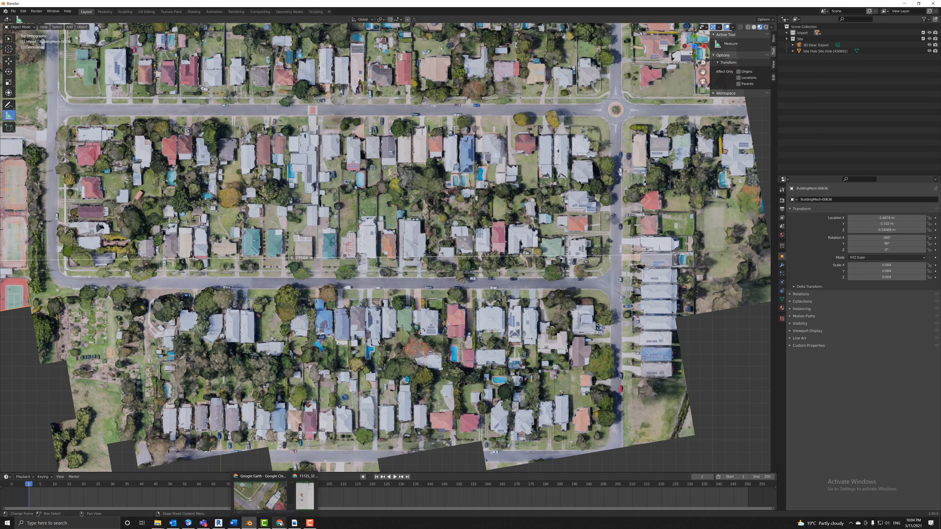
In Google Earth, measure 492.61 m from the tennis-court corner to the backyard pool.
click(281, 506)
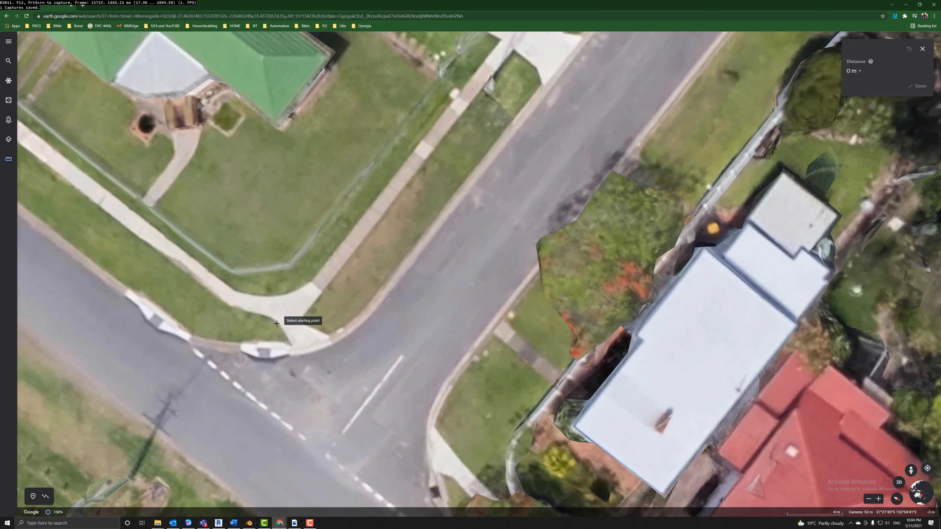
scroll(265, 329, down, 5)
scroll(230, 396, down, 3)
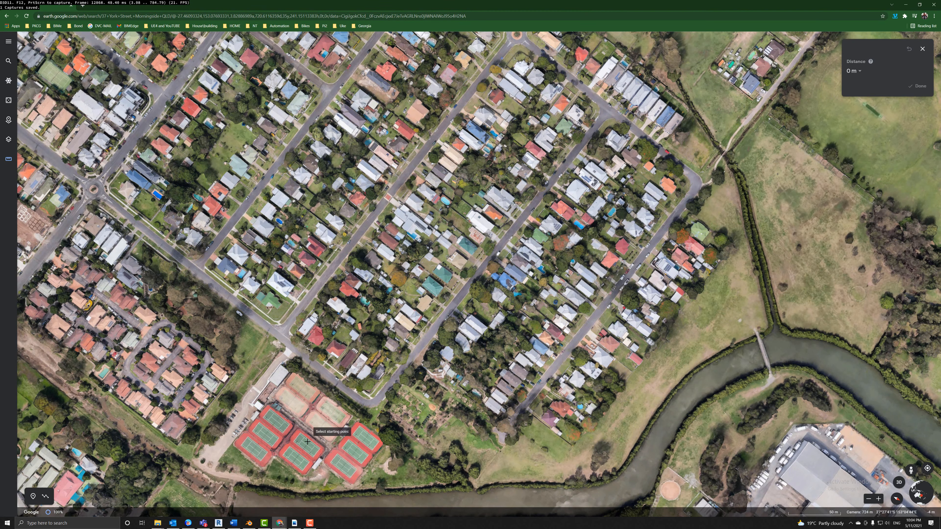
scroll(302, 473, up, 3)
scroll(302, 474, up, 3)
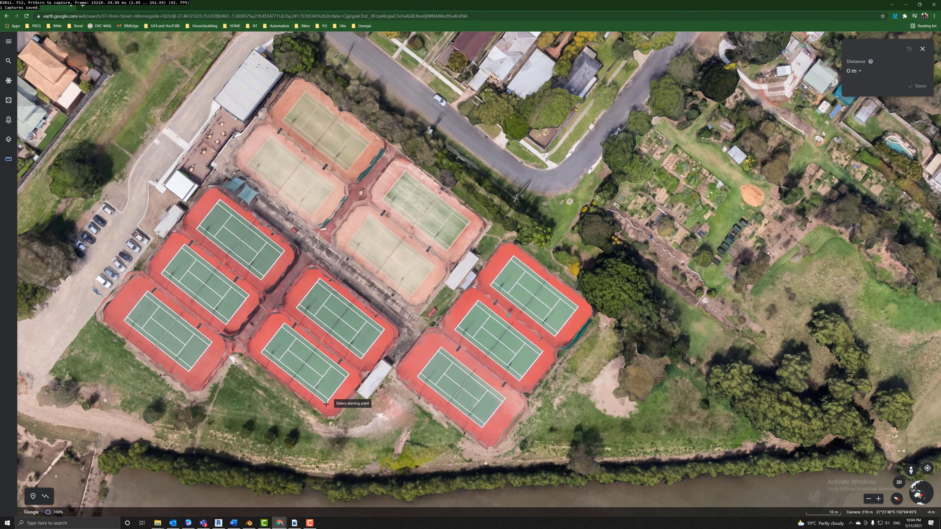
click(327, 403)
scroll(359, 384, down, 5)
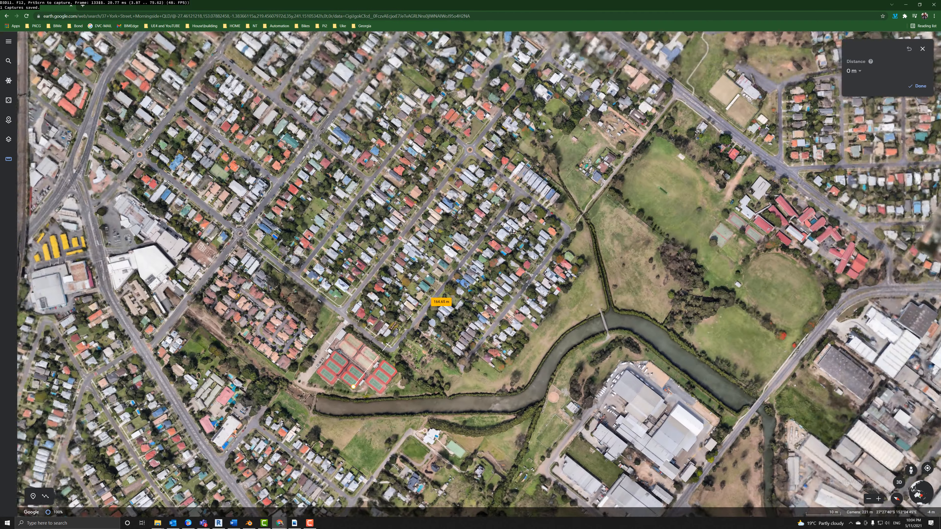
scroll(535, 161, up, 10)
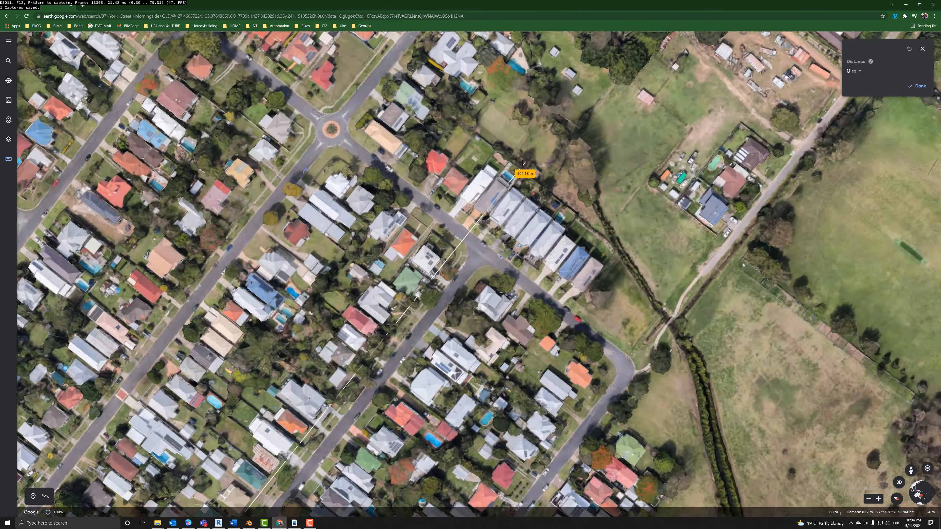
scroll(455, 191, up, 3)
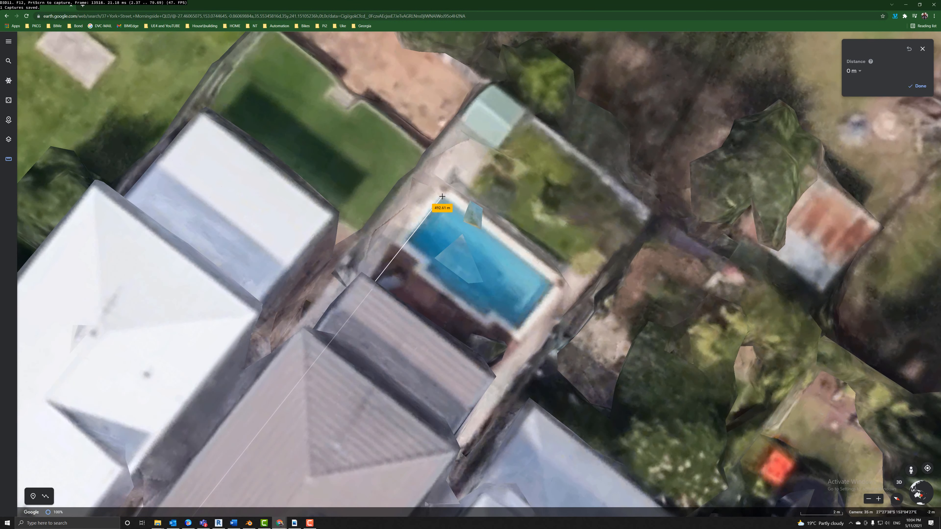
click(442, 196)
Clear the Google Earth measurement and return to Blender.
scroll(442, 197, down, 6)
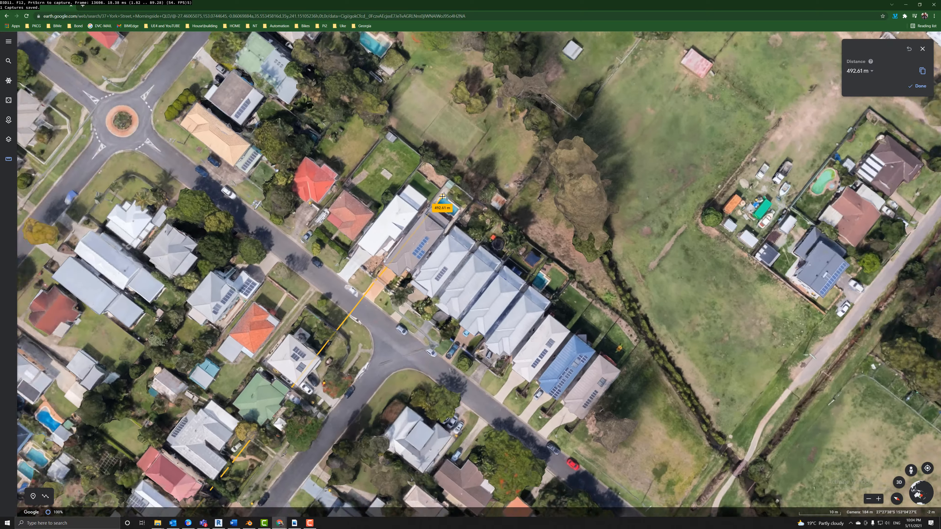
scroll(442, 197, down, 5)
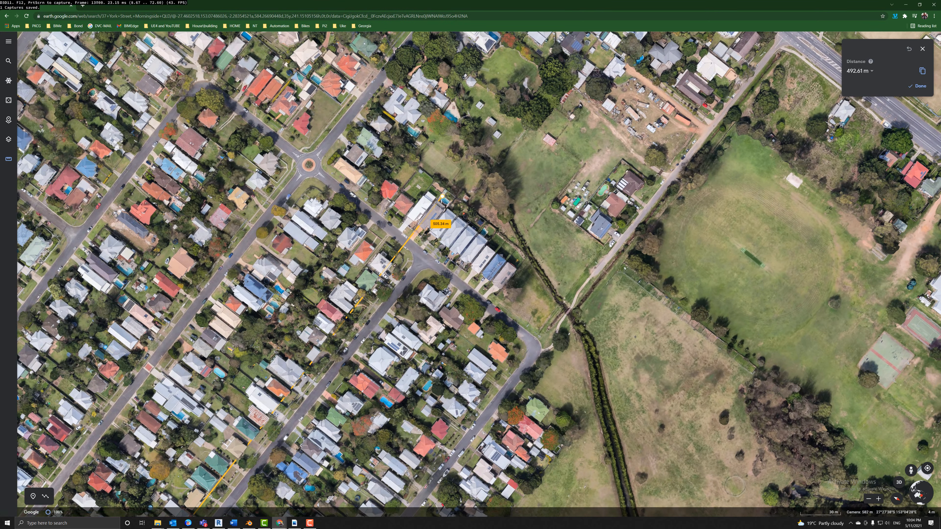
key(Escape)
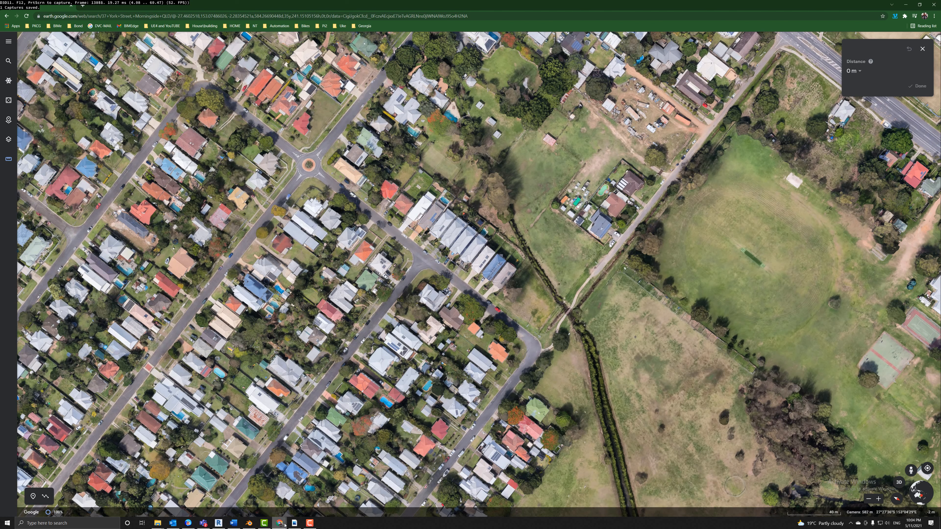
mouse_move(288, 525)
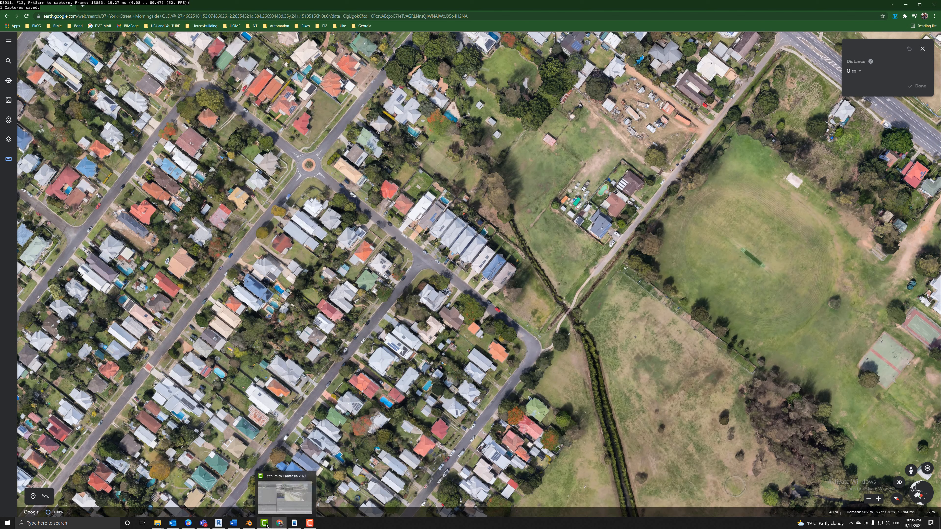
click(250, 523)
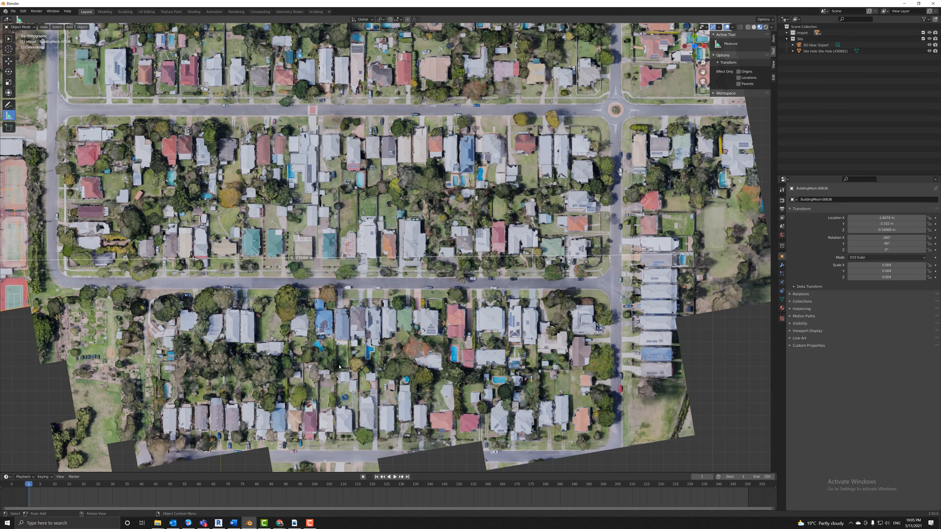
scroll(332, 316, down, 6)
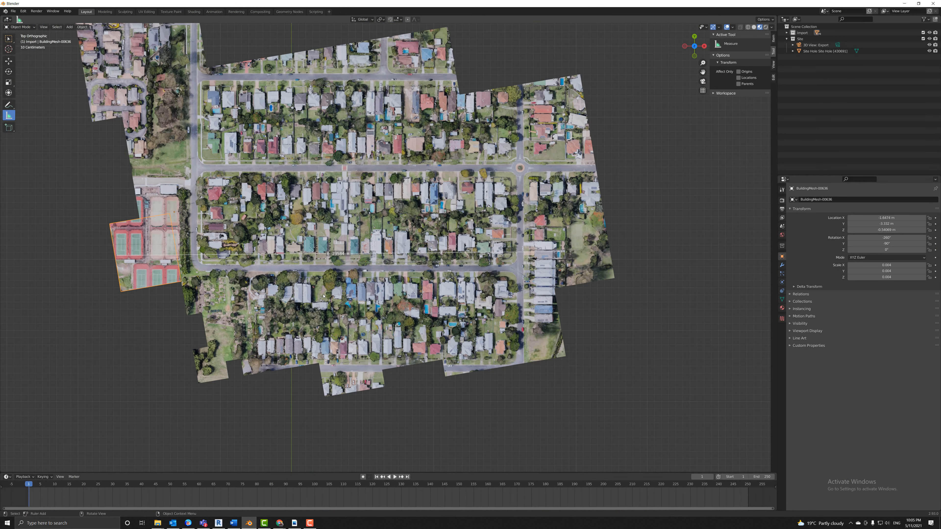
scroll(423, 218, down, 1)
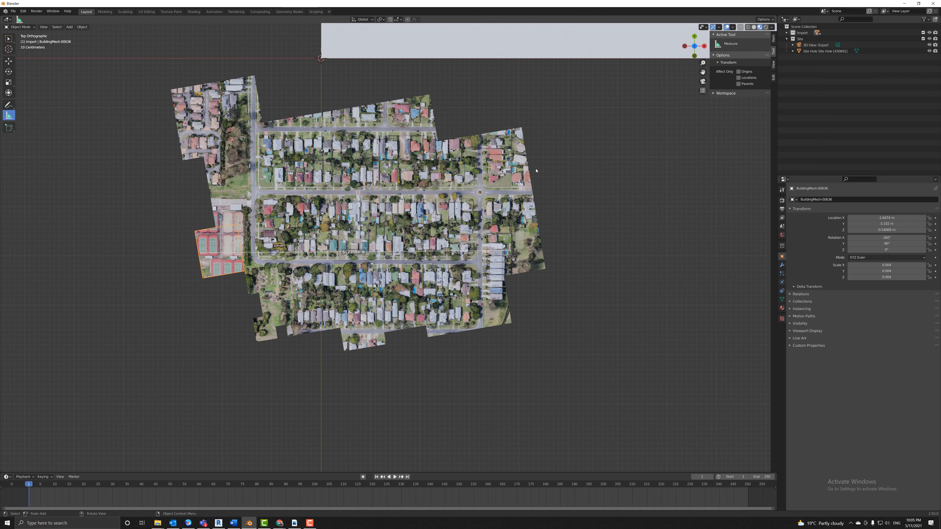
Launch Windows Calculator and move it aside to uncover the ruler reading.
click(76, 523)
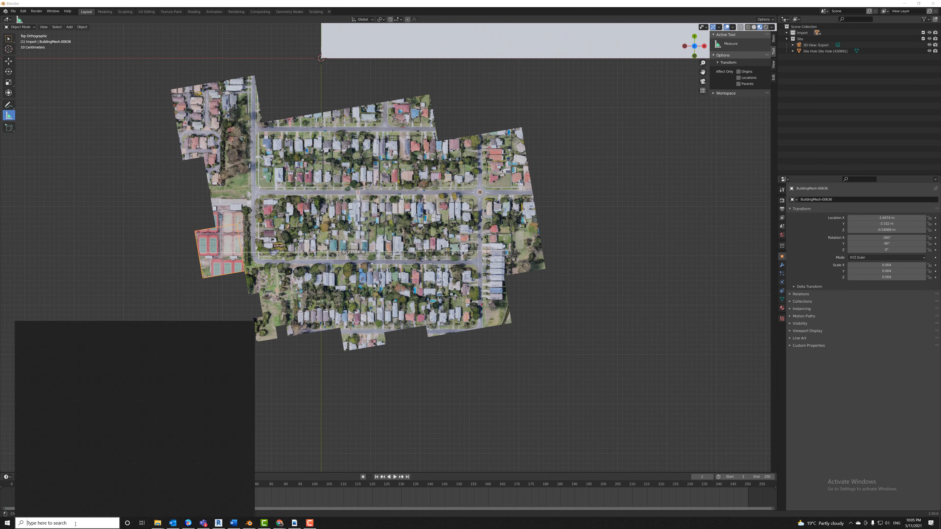
text(calc)
key(Return)
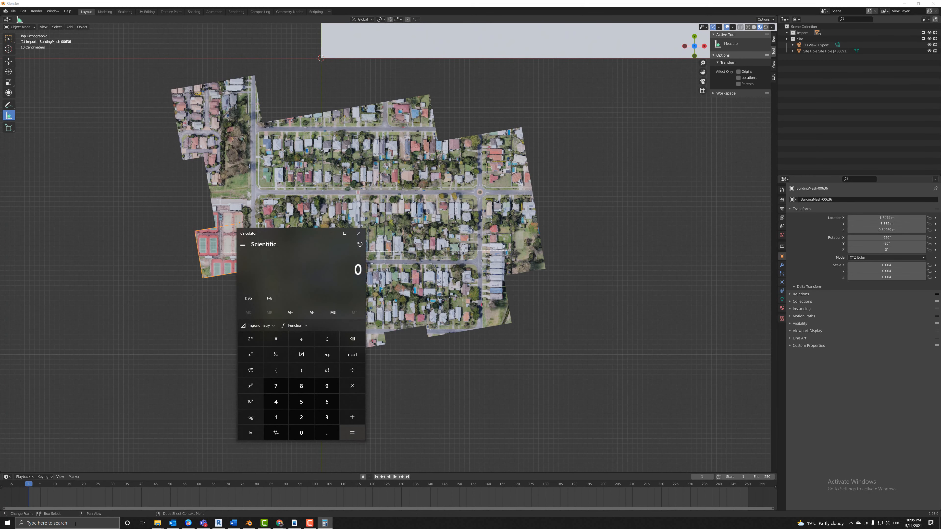
drag(306, 236, 155, 244)
Divide 492.61 by 6.23584 to get 78.99657, then move Calculator off screen.
text(4)
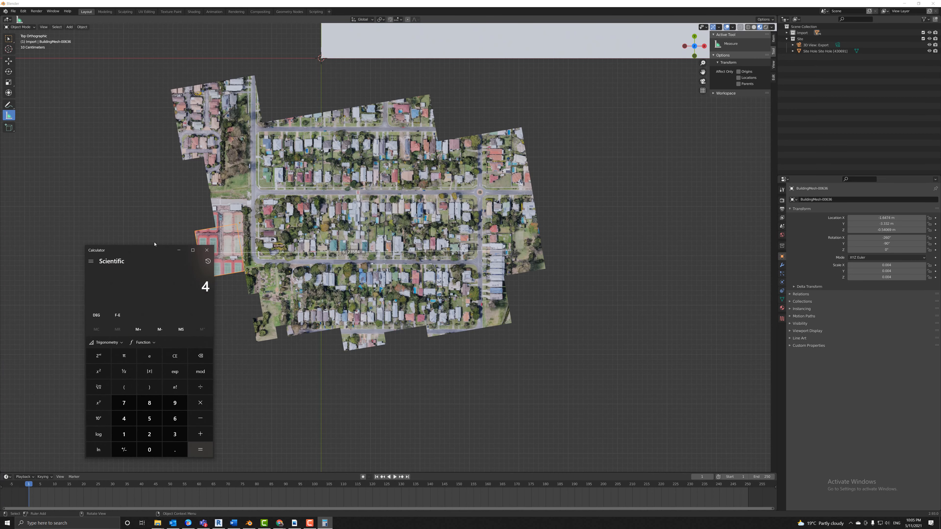
text(92.61)
key(slash)
text(6.2)
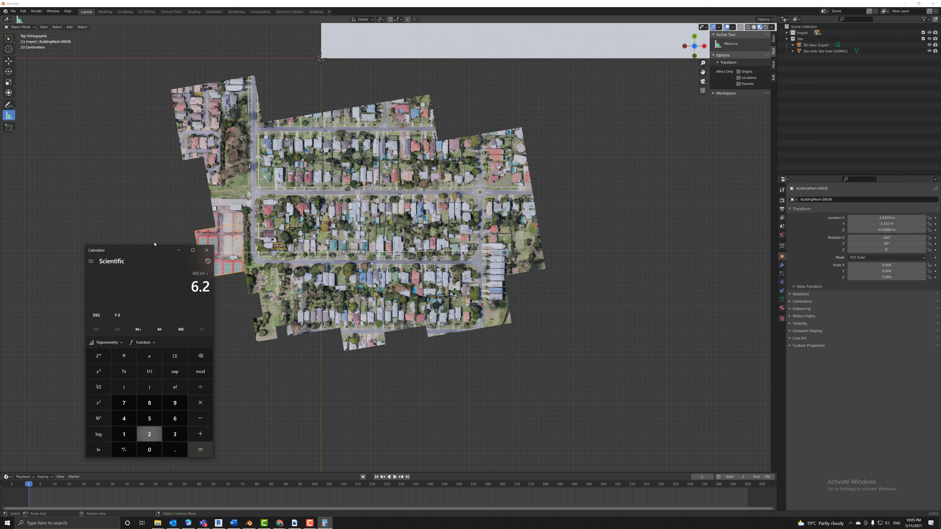
text(35)
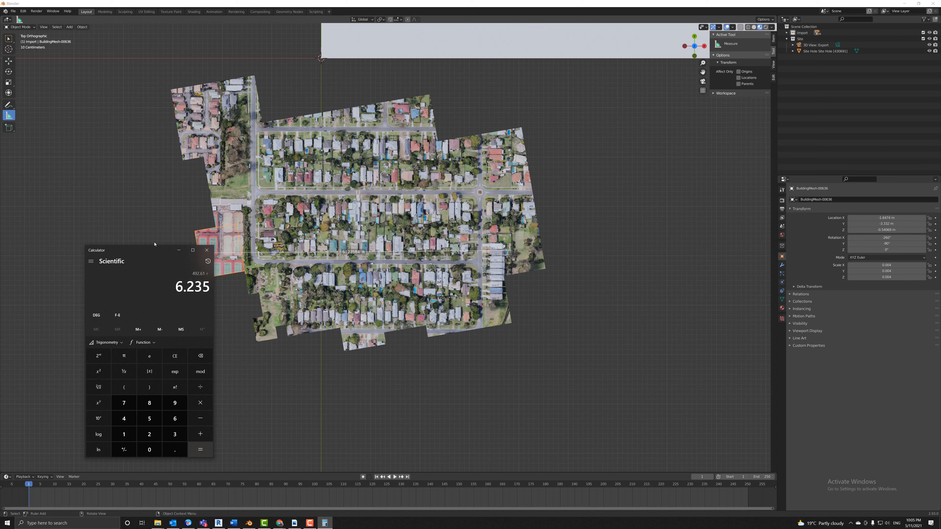
text(84)
key(Return)
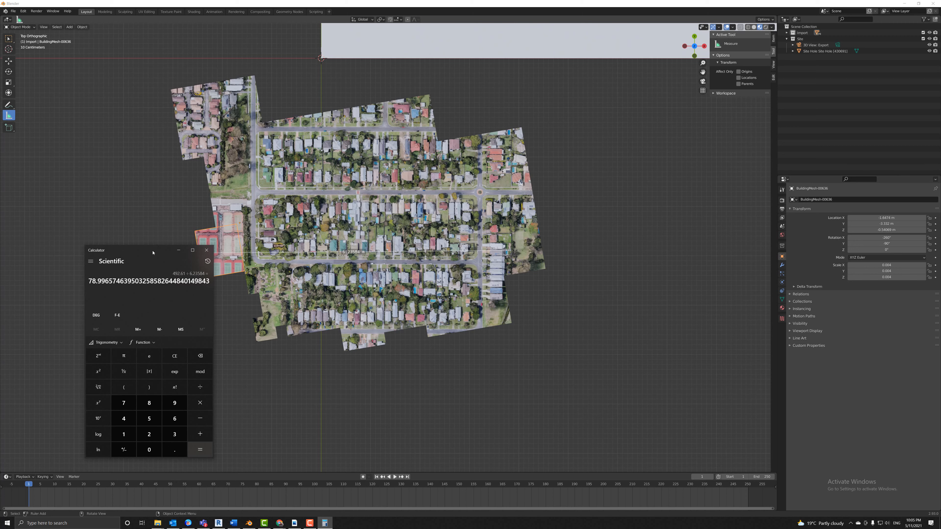
drag(154, 252, 0, 251)
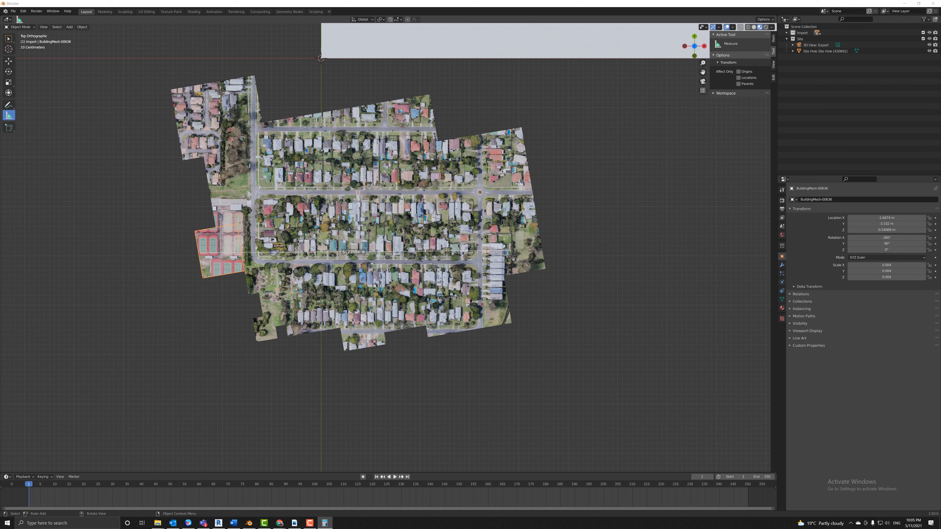
Select all Import collection meshes and scale them by 78.99657.
right_click(805, 33)
click(763, 72)
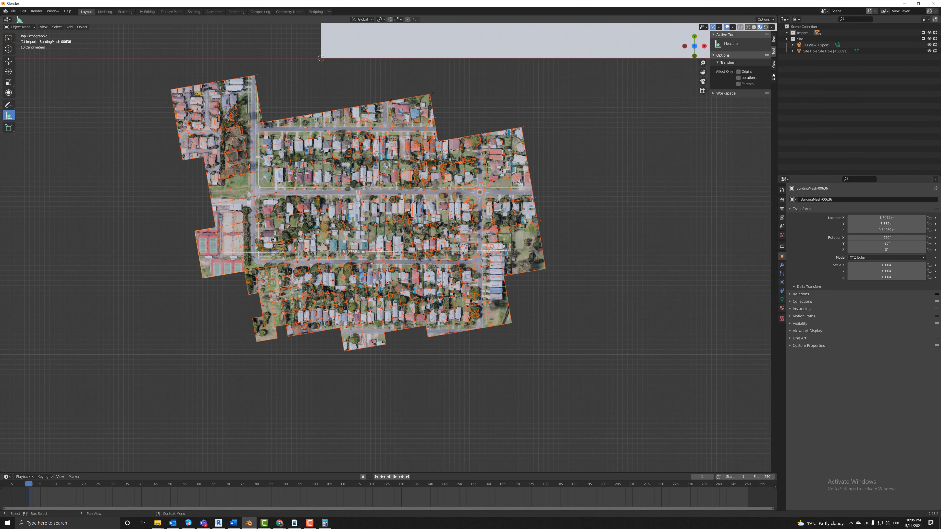
key(s)
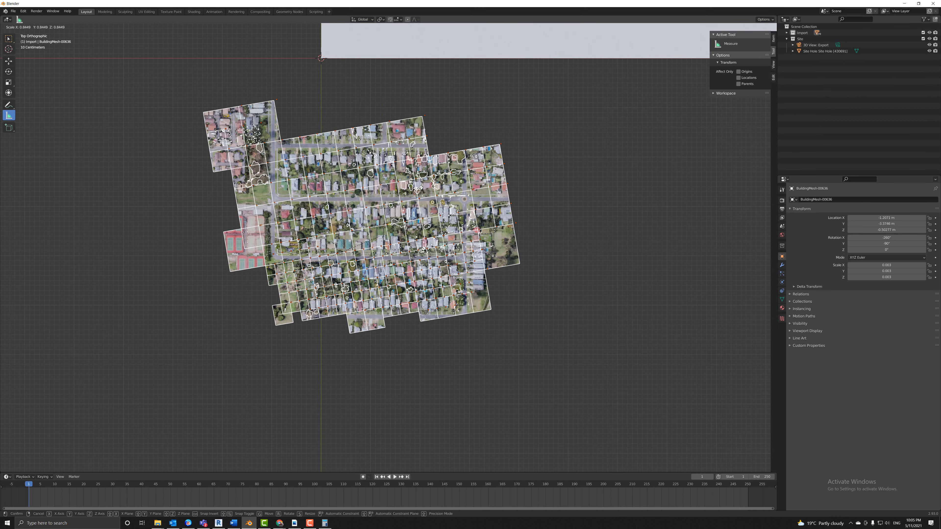
text(78)
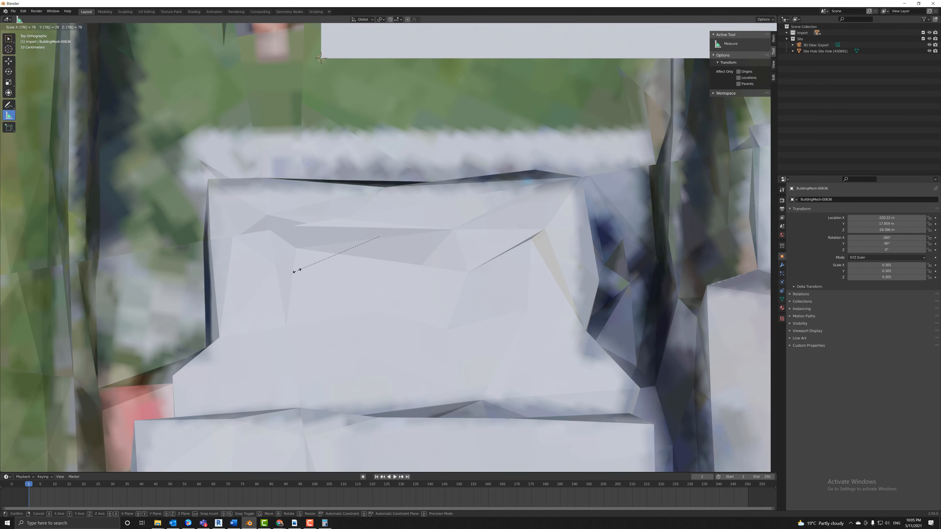
text(.99)
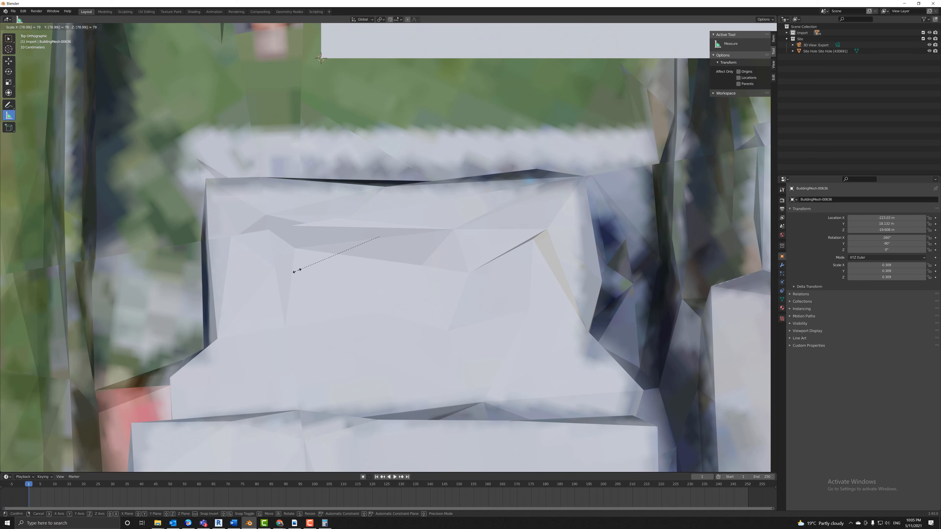
text(657)
key(Return)
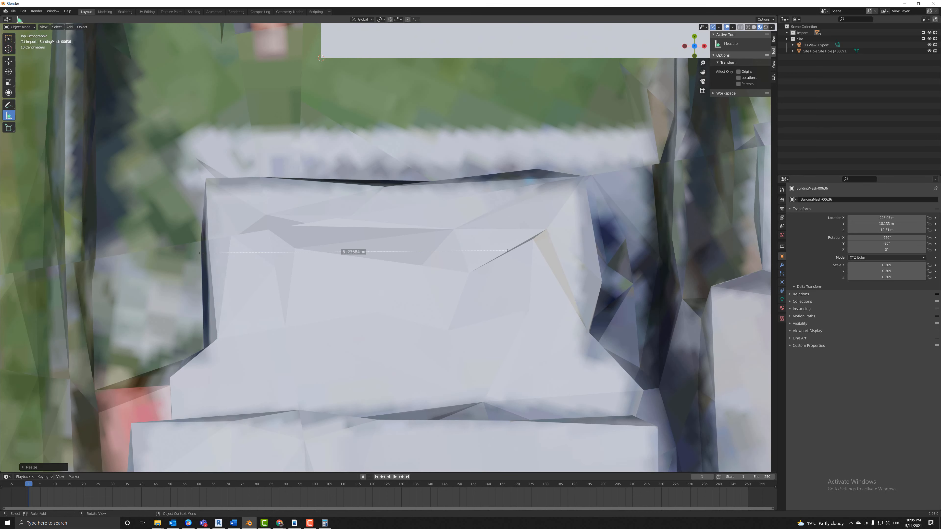
Stretch the ruler across the rescaled map from the far left to the right edge.
scroll(317, 249, down, 15)
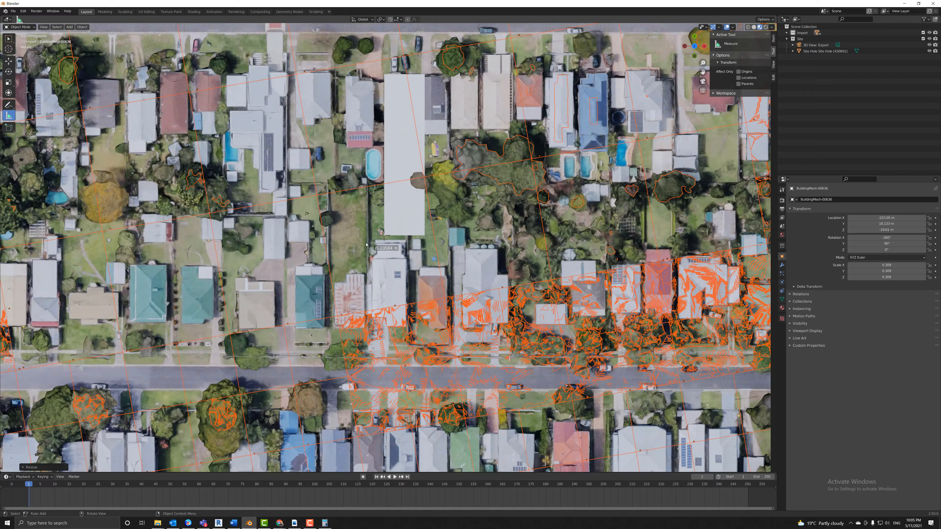
scroll(392, 243, up, 1)
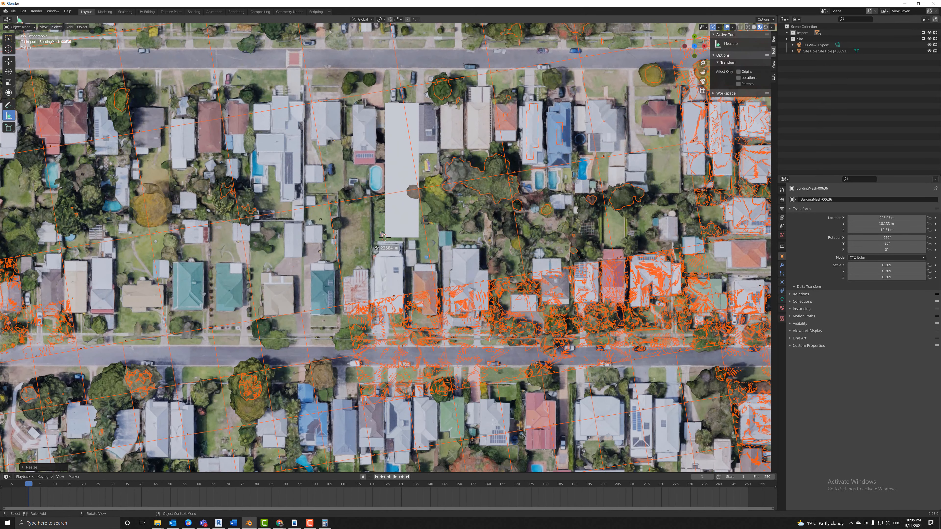
drag(377, 248, 90, 319)
scroll(256, 300, down, 5)
drag(269, 276, 74, 277)
scroll(74, 277, up, 3)
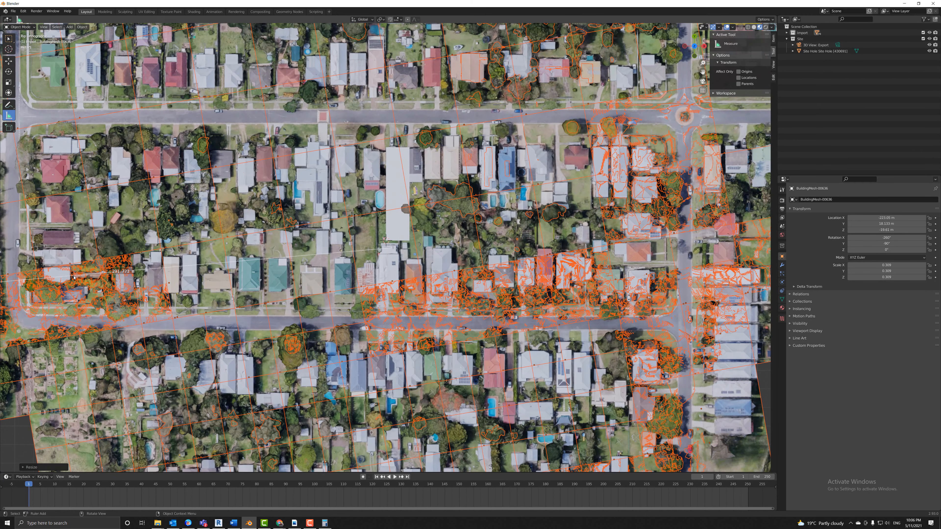
scroll(98, 275, up, 1)
drag(391, 251, 748, 304)
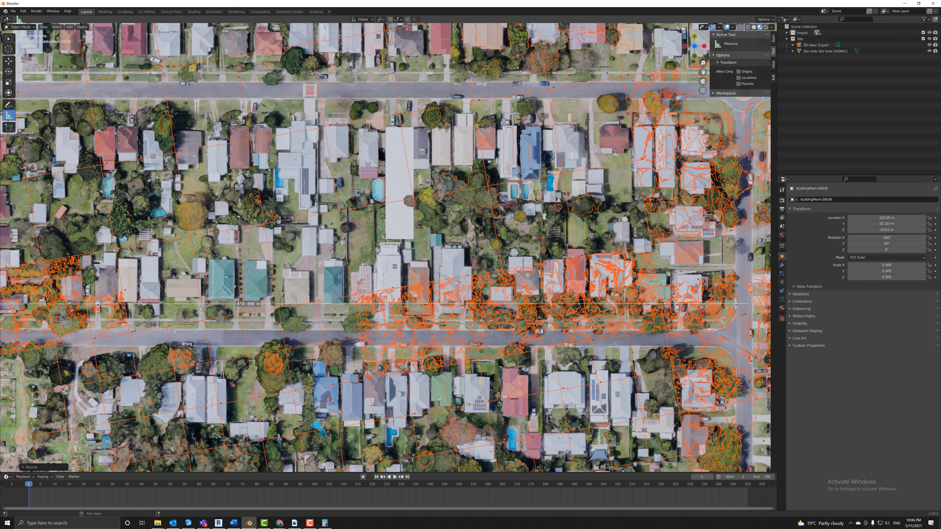
drag(703, 71, 940, 55)
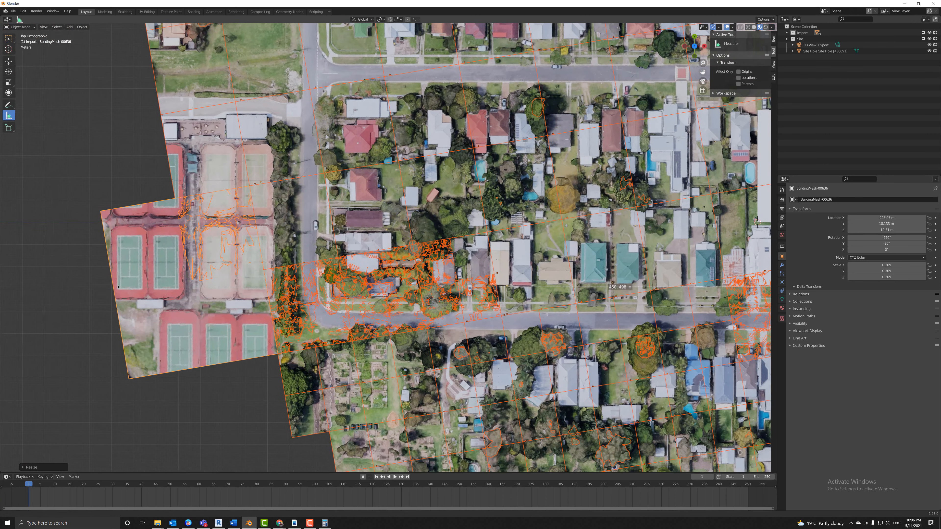
scroll(105, 290, up, 1)
scroll(105, 290, up, 2)
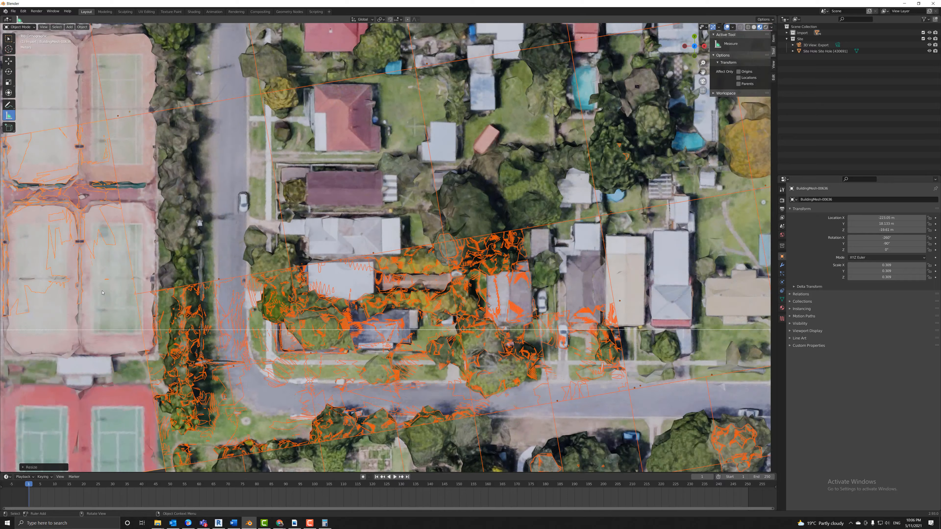
drag(703, 72, 905, 61)
drag(130, 296, 128, 299)
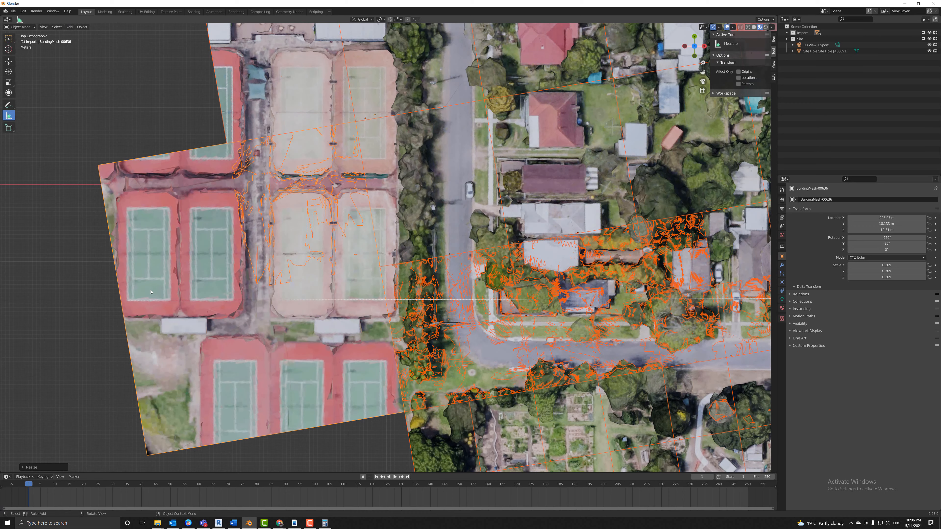
Fine-tune the ruler endpoints to confirm the neighbourhood spans roughly 450 m.
drag(702, 71, 0, 78)
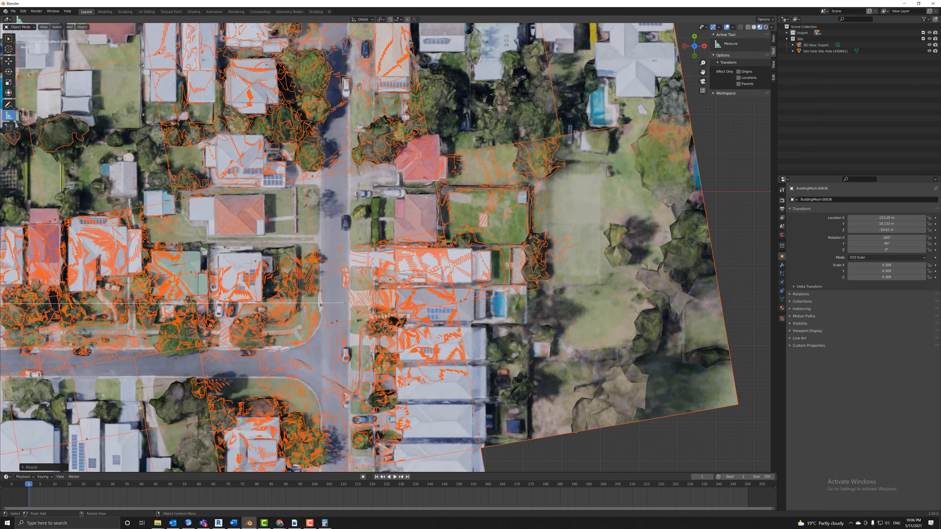
scroll(510, 293, up, 2)
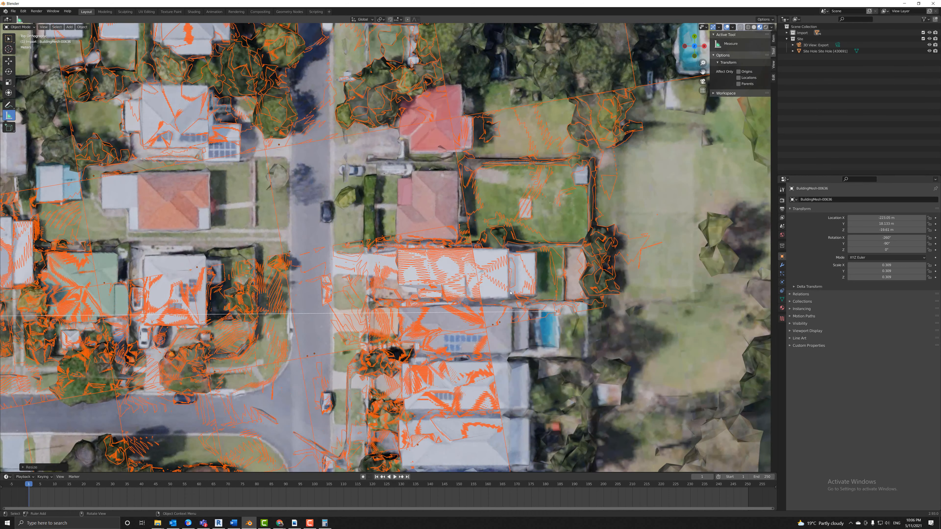
scroll(511, 292, up, 2)
drag(684, 360, 678, 358)
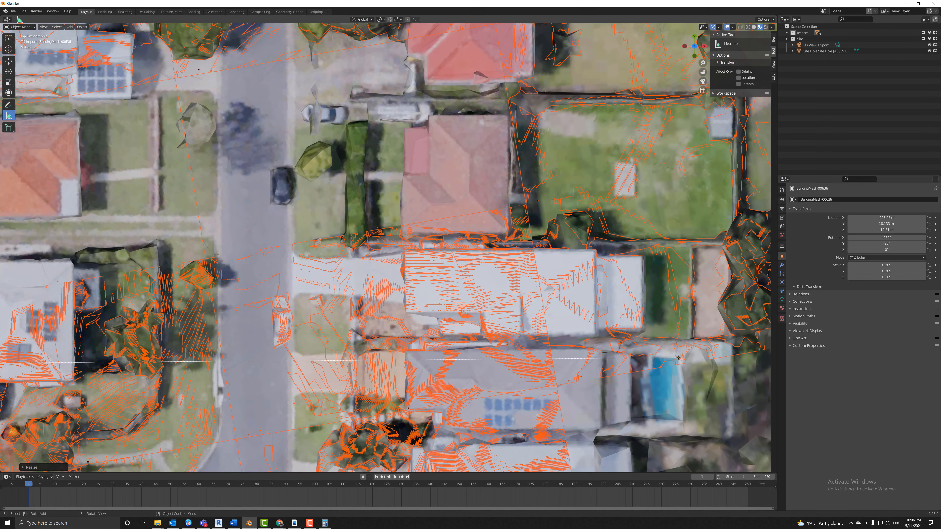
scroll(98, 278, down, 7)
scroll(98, 278, down, 4)
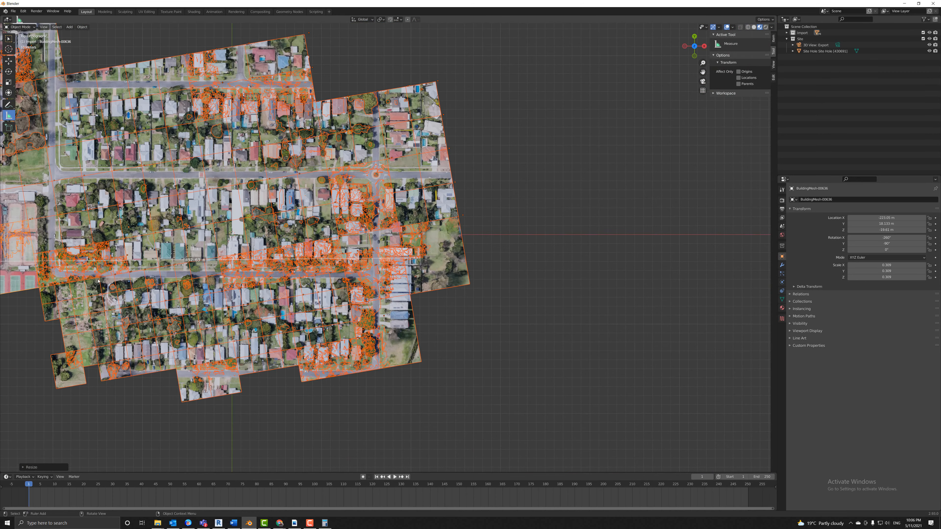
scroll(133, 259, up, 2)
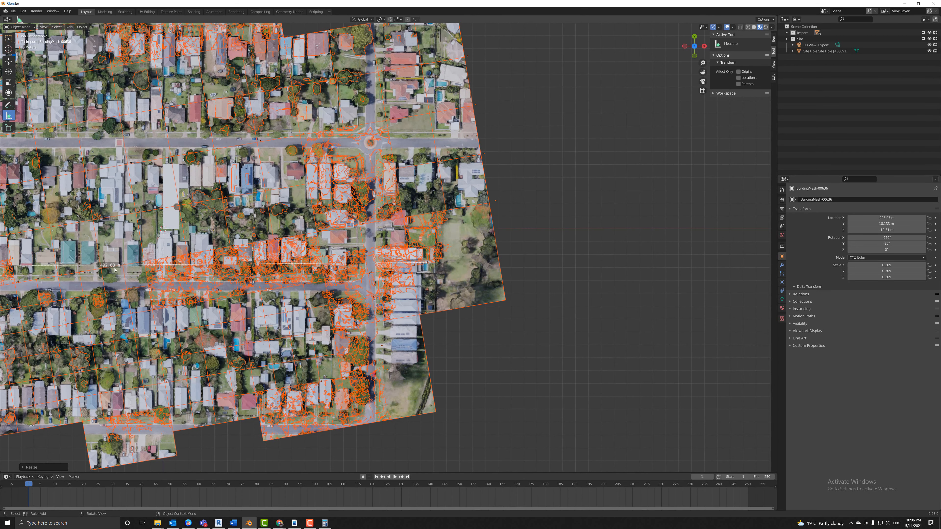
scroll(92, 266, up, 2)
scroll(93, 268, down, 1)
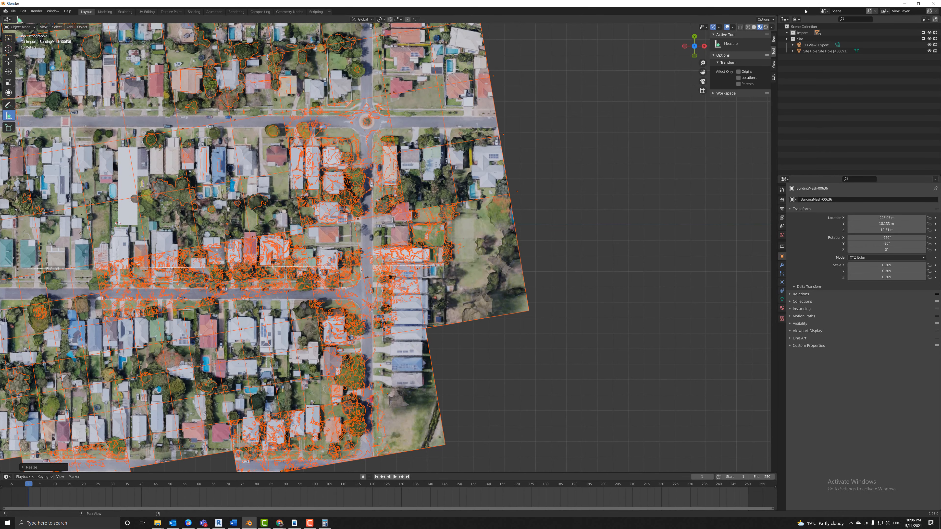
shift+middle_drag(93, 268, 412, 248)
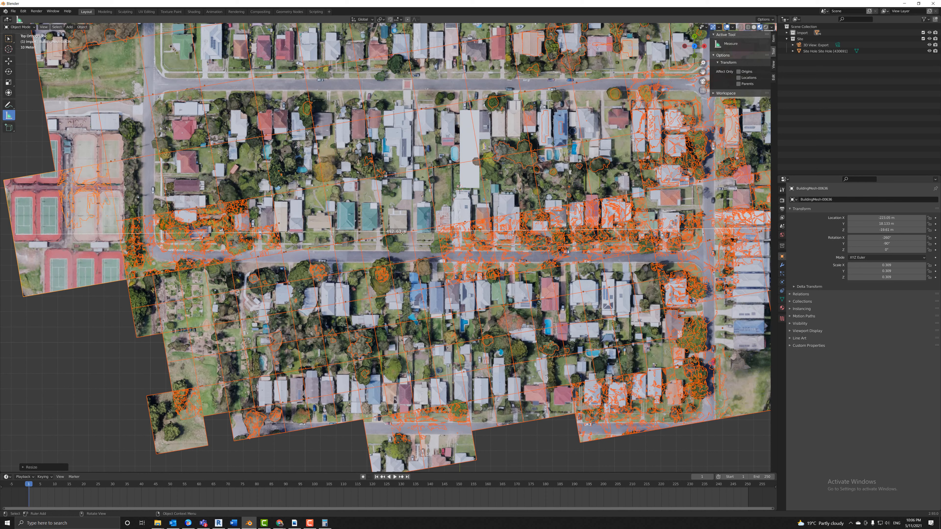
drag(0, 222, 0, 233)
scroll(405, 232, down, 7)
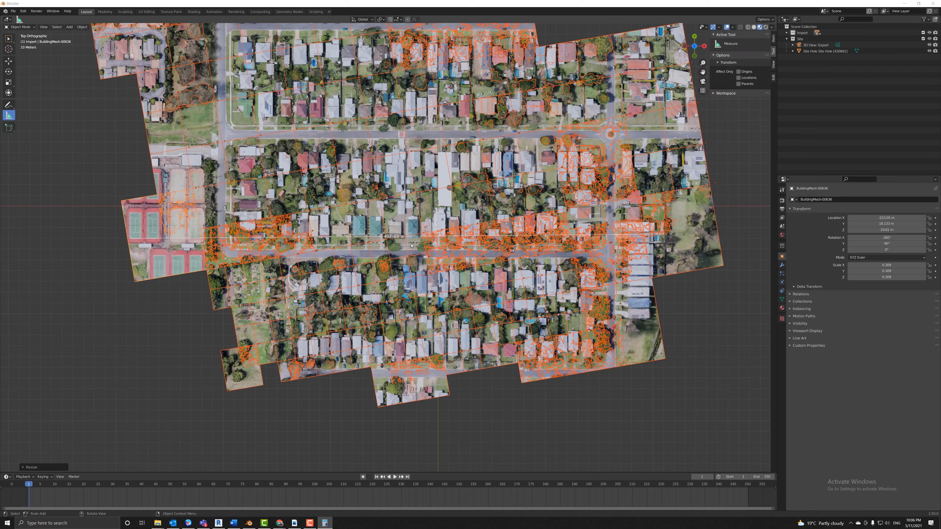
scroll(411, 245, down, 5)
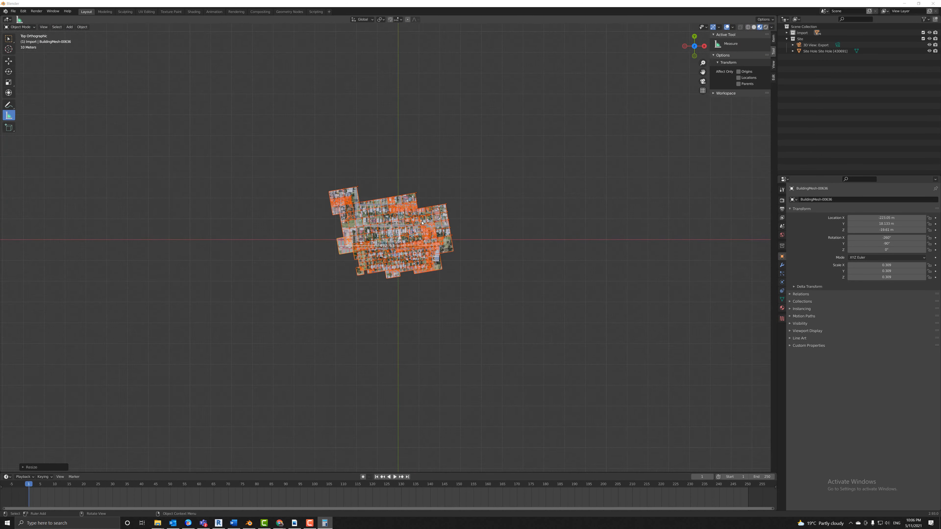
scroll(570, 167, up, 5)
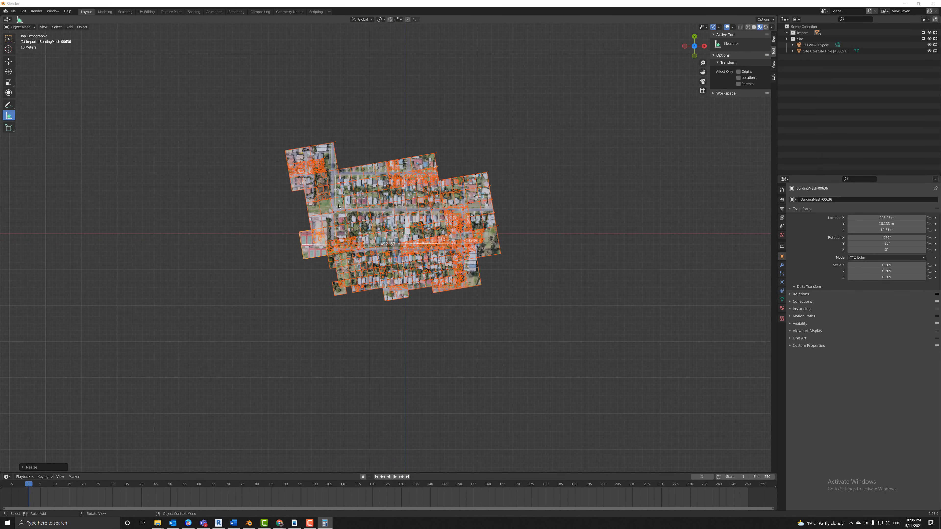
Shift the neighbourhood meshes with the Move tool to realign them.
click(9, 61)
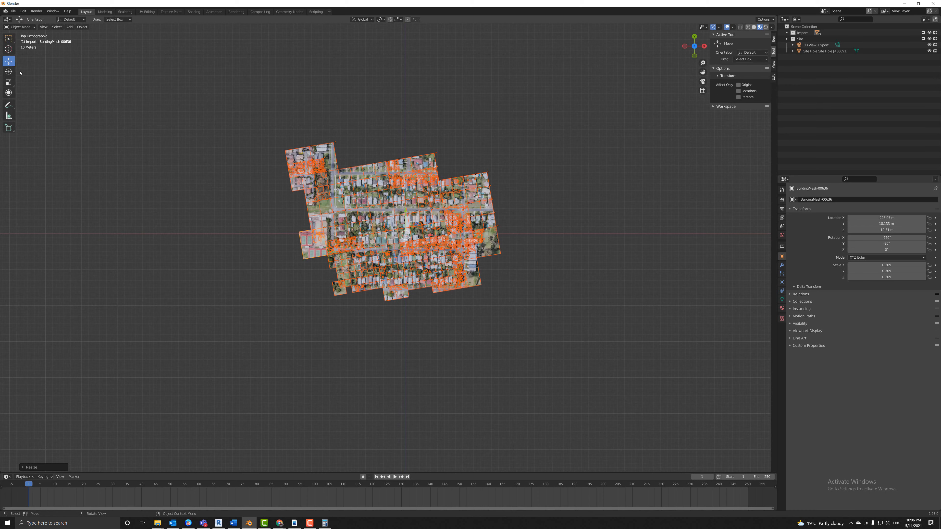
drag(405, 235, 404, 257)
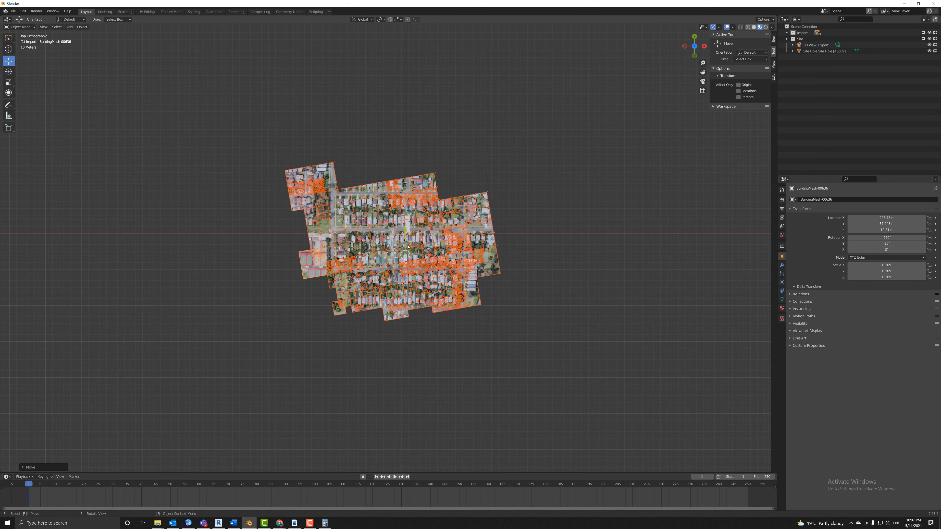
scroll(469, 248, up, 8)
scroll(469, 247, up, 2)
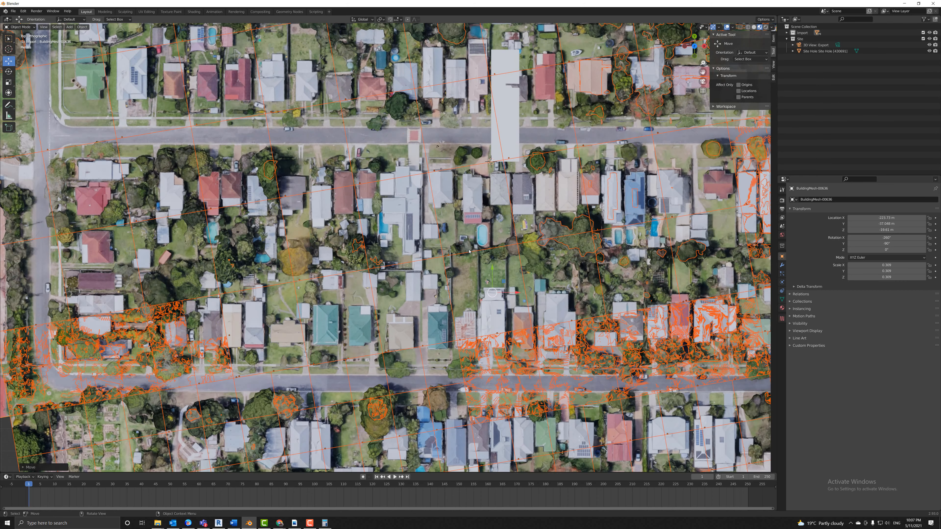
drag(491, 294, 556, 91)
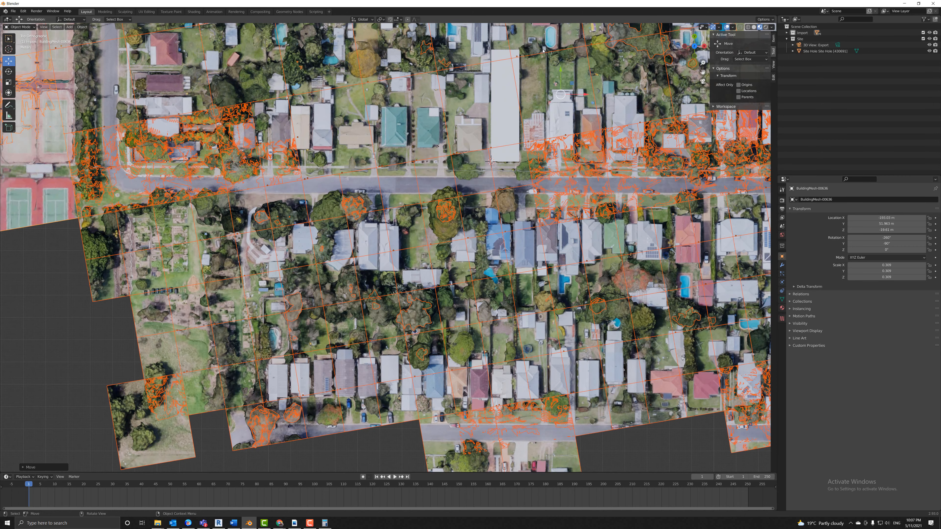
Move the white slab mesh BuildingMesh-00636 slightly in plan, then view in perspective.
scroll(555, 61, up, 1)
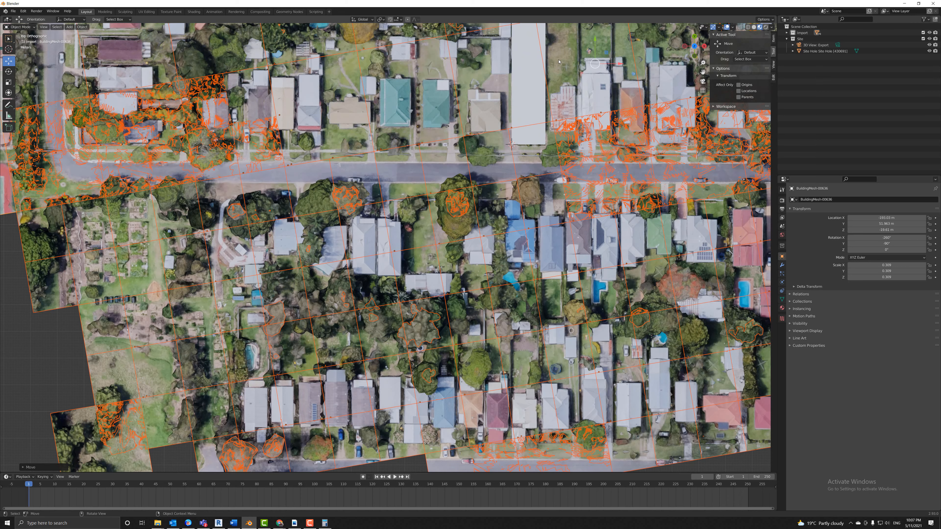
shift+middle_drag(556, 61, 457, 259)
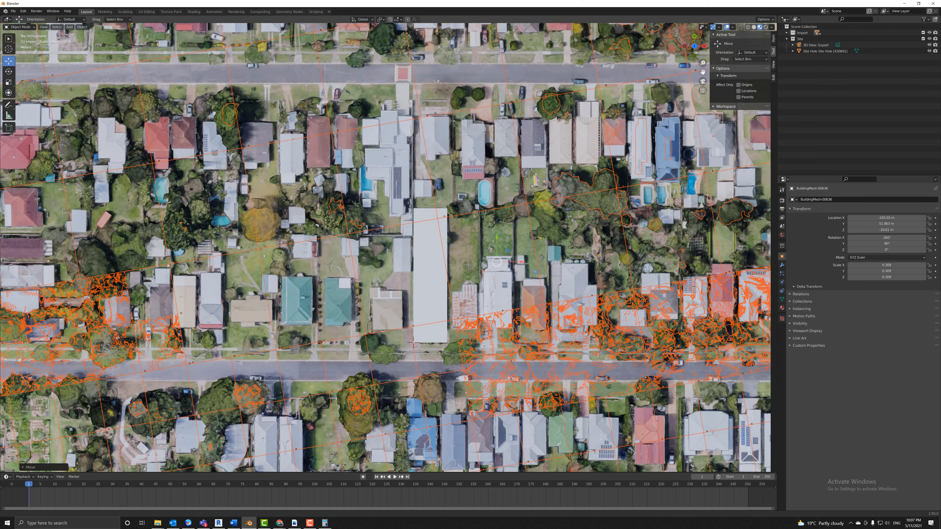
scroll(439, 224, up, 5)
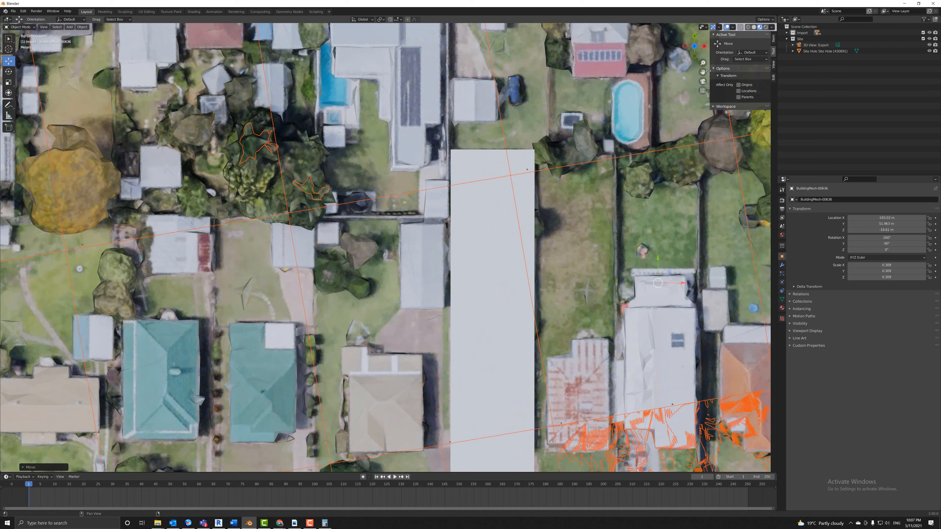
shift+middle_drag(696, 72, 611, 43)
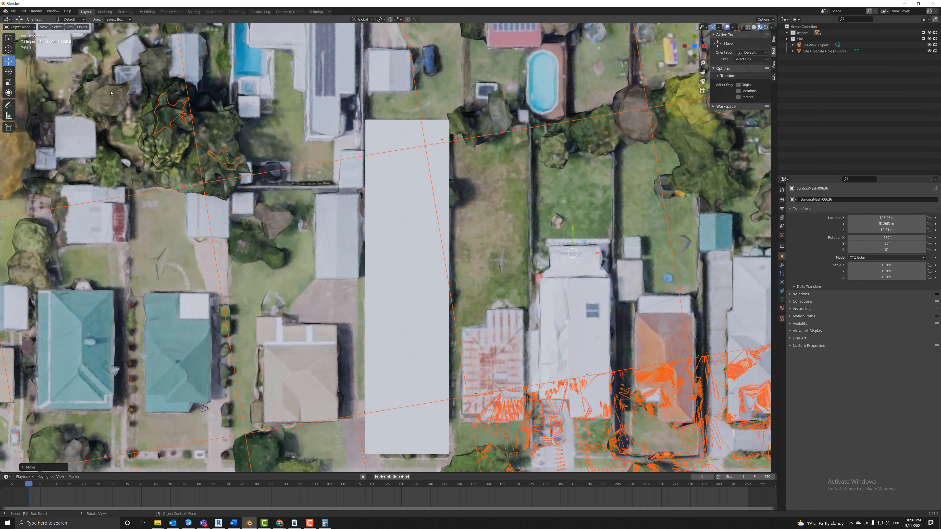
scroll(167, 87, up, 1)
key(g)
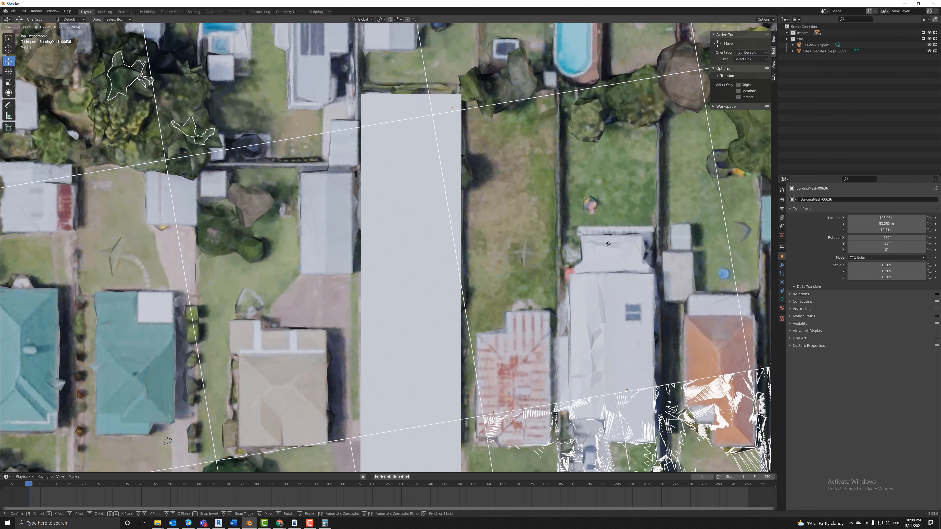
click(608, 248)
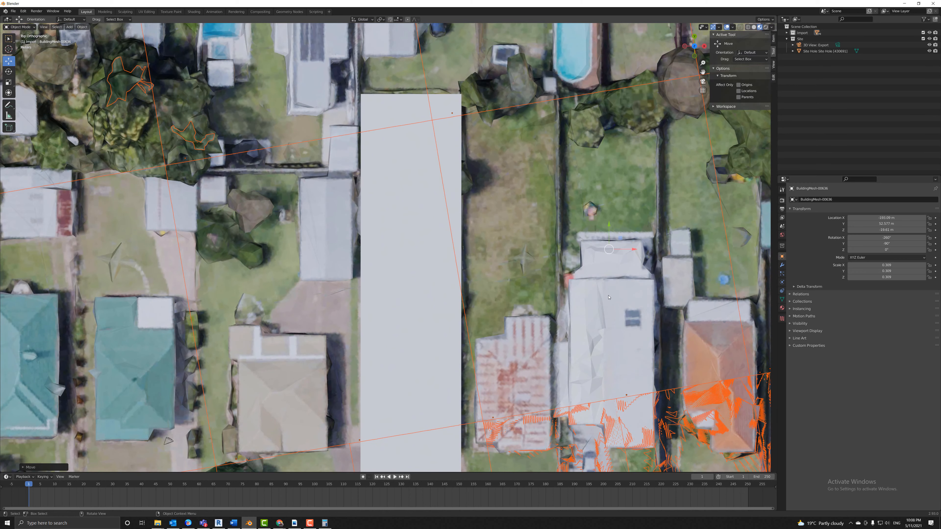
drag(703, 74, 661, 111)
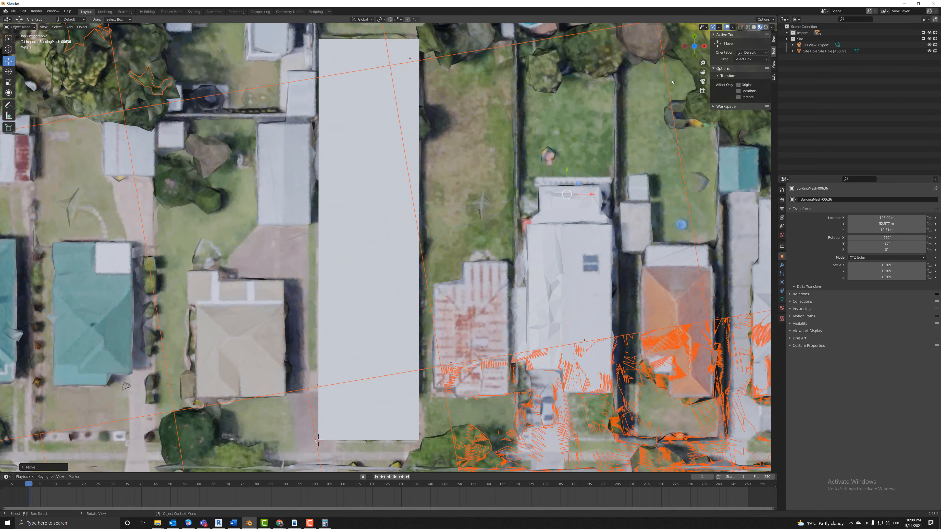
scroll(497, 256, down, 6)
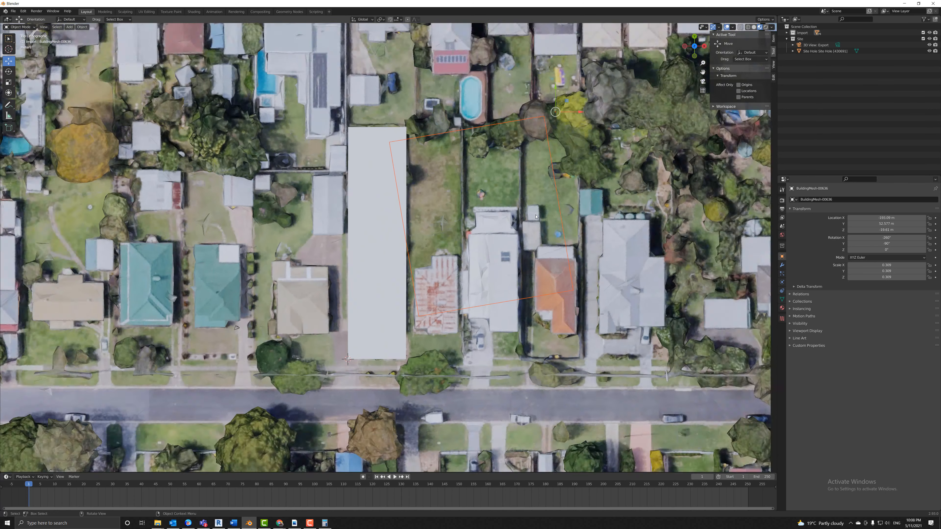
middle_drag(497, 255, 535, 219)
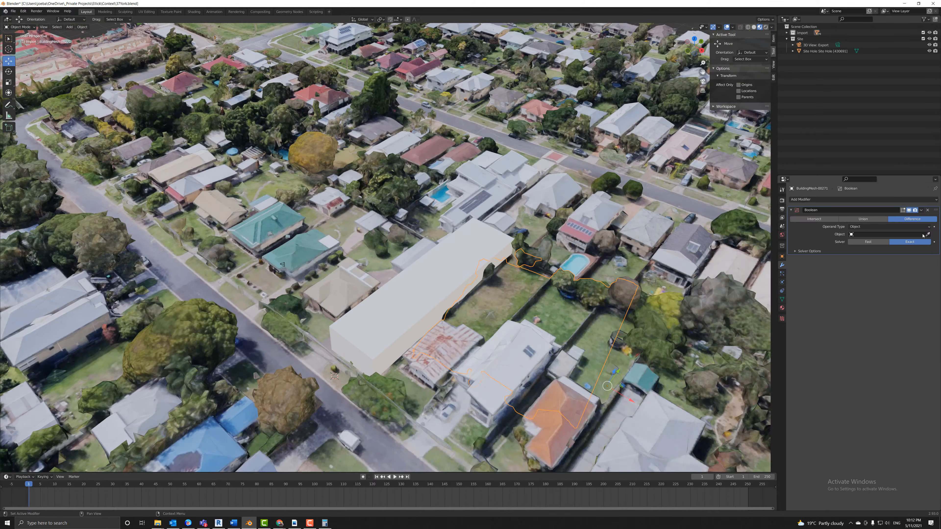
Set Site Hole as the Boolean cutter and hide it from viewport and renders.
click(922, 234)
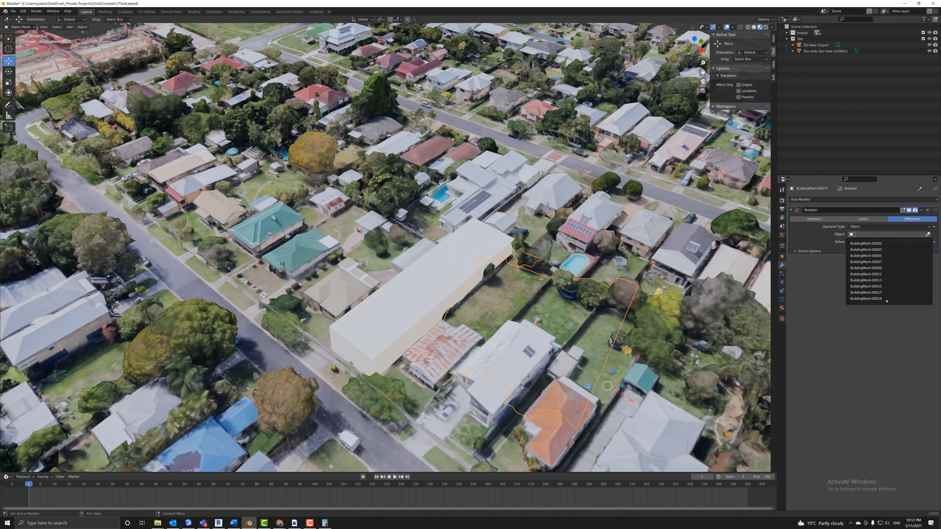
click(927, 235)
click(850, 102)
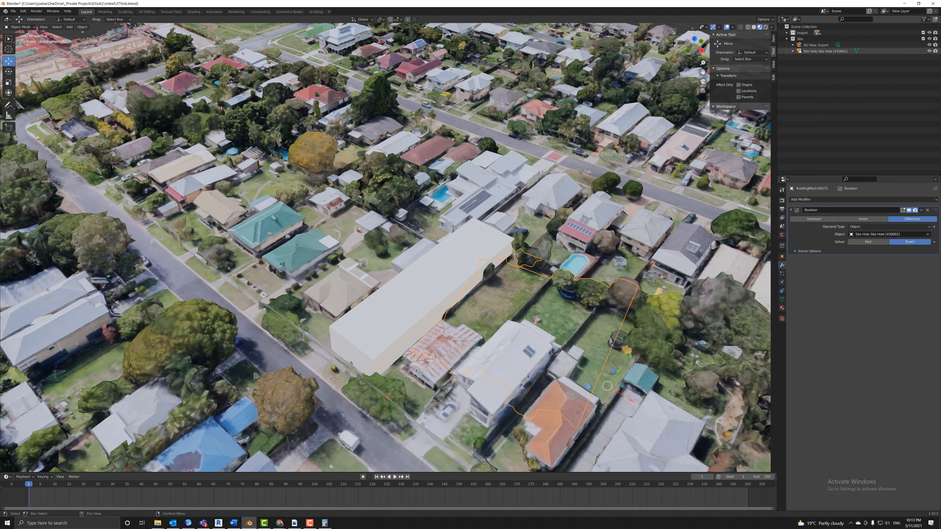
click(935, 51)
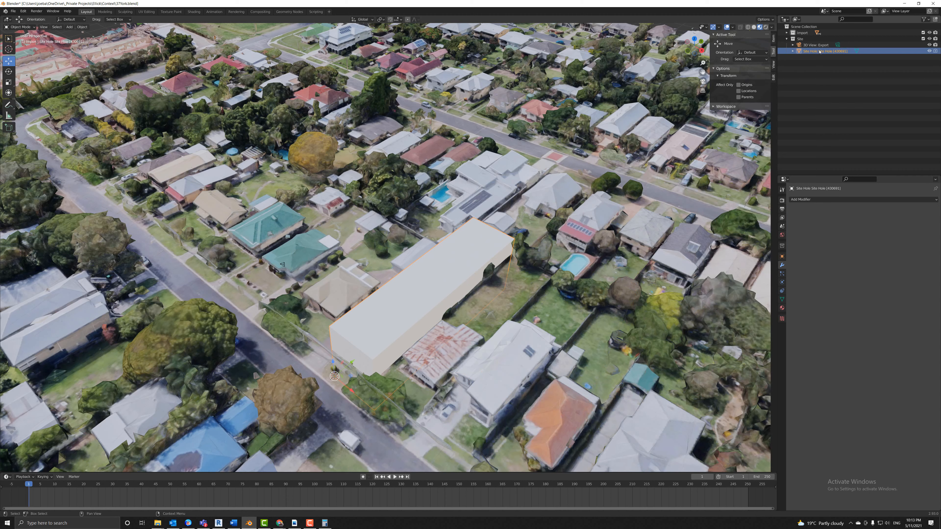
click(928, 51)
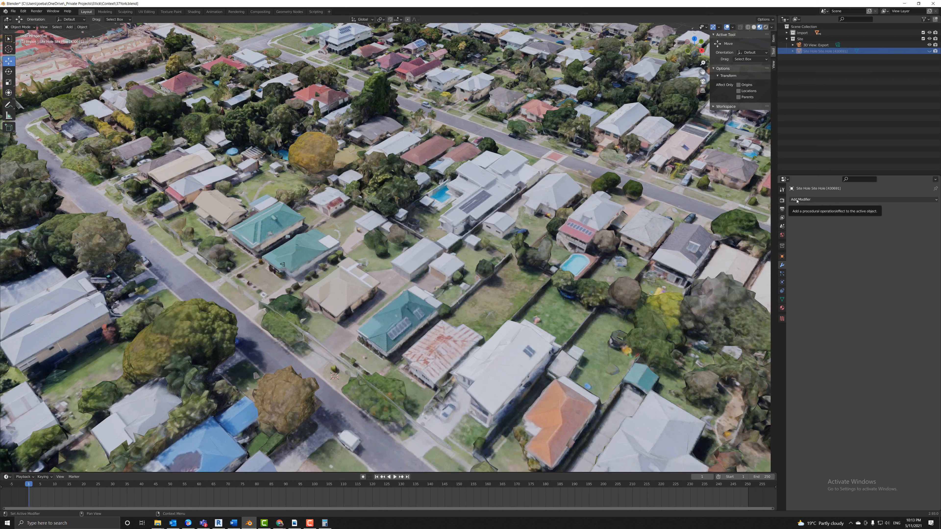
click(803, 33)
Give BuildingMesh-00401 a Boolean modifier cutting with Site Hole using the Fast solver.
click(458, 273)
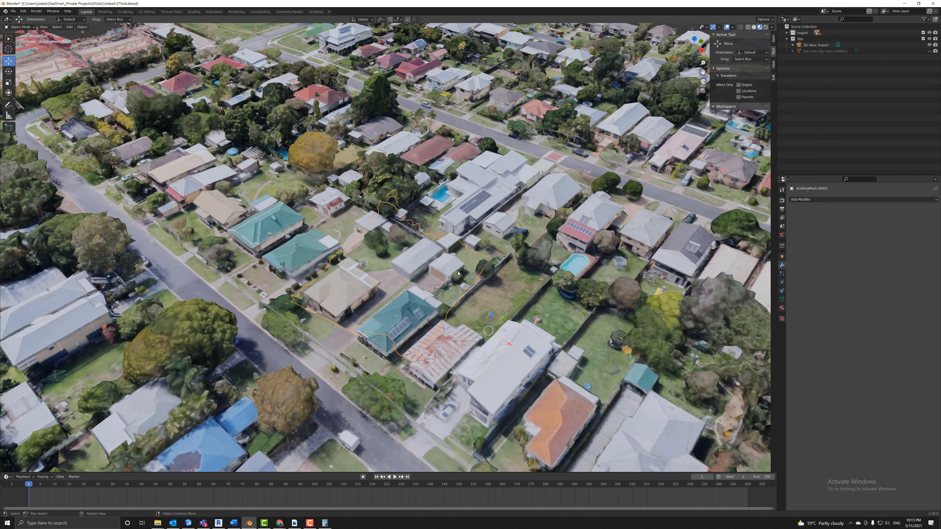
click(815, 199)
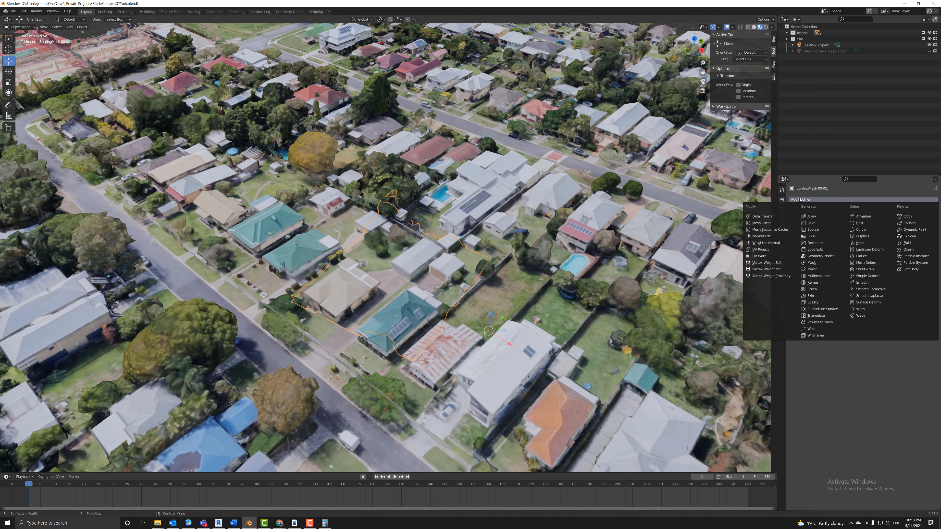
click(814, 229)
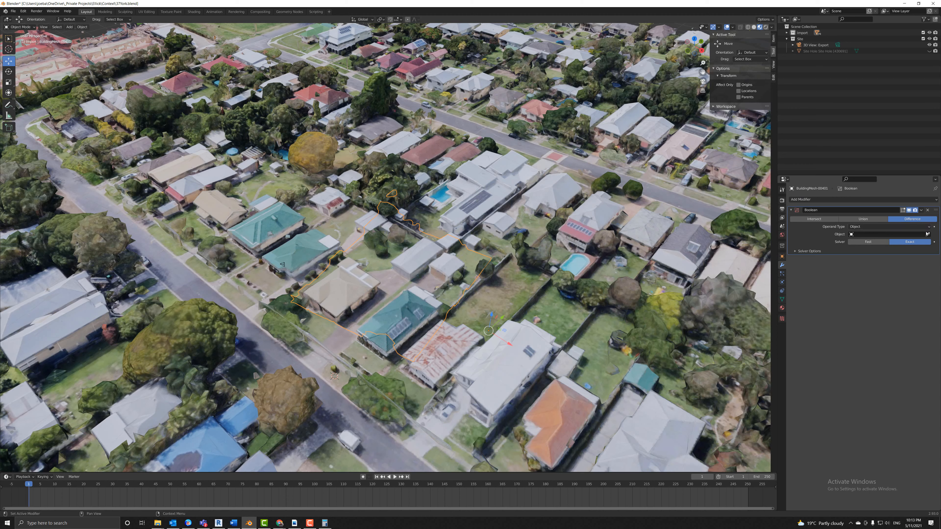
click(928, 235)
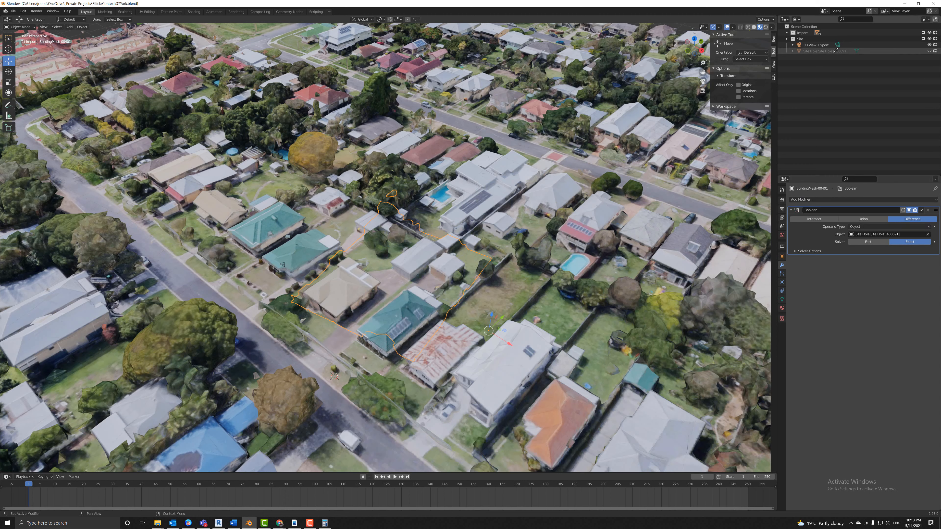
click(826, 51)
click(877, 242)
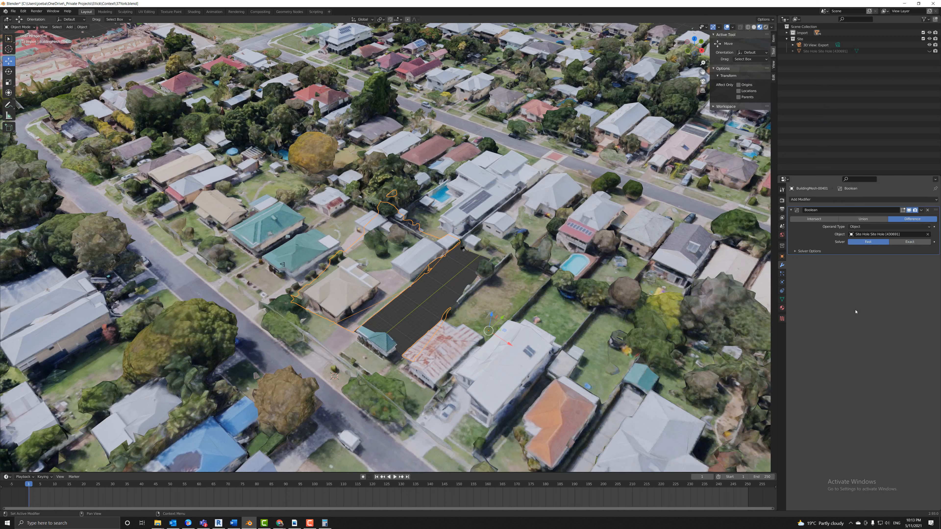
Add the same Fast-solver Boolean with Site Hole as cutter to BuildingMesh-00399.
click(491, 251)
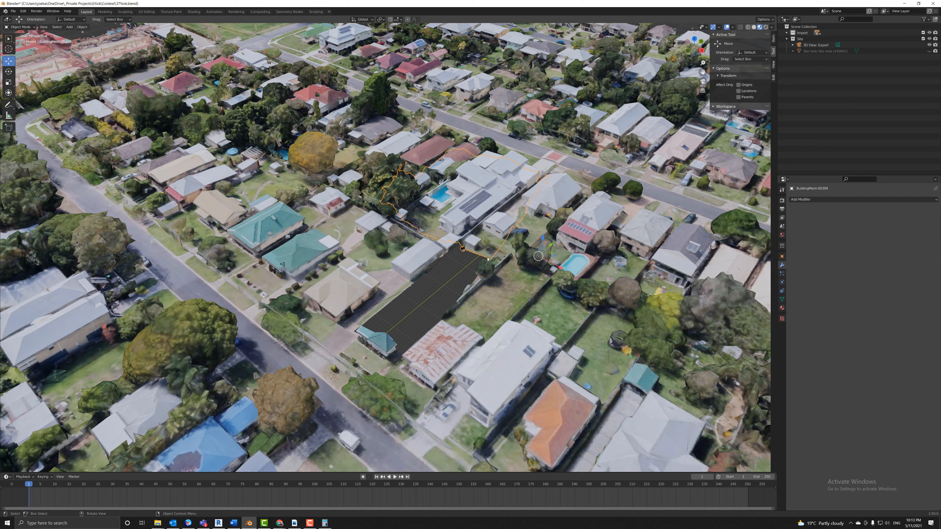
click(802, 199)
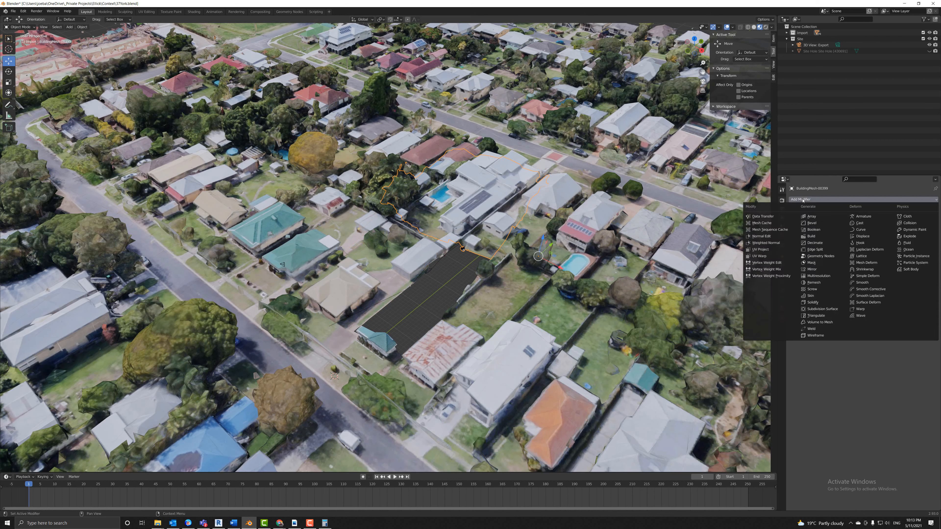
click(816, 230)
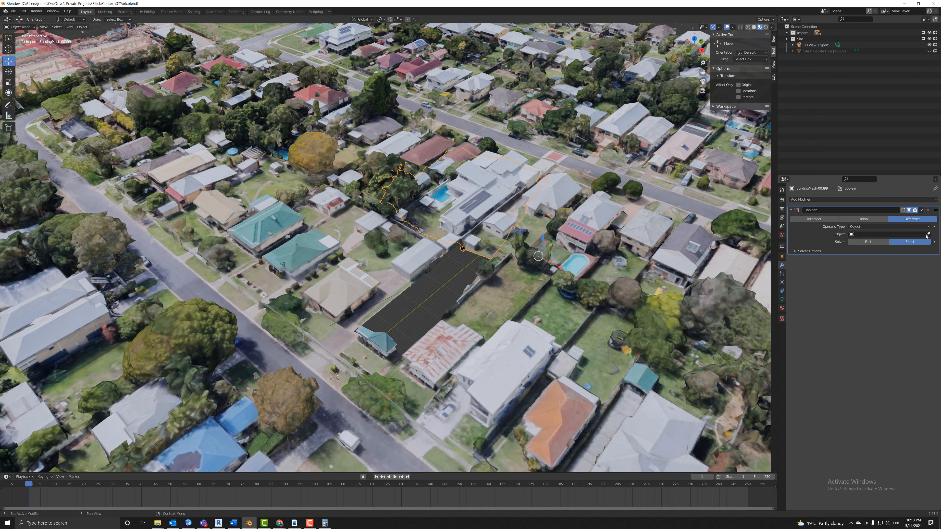
click(927, 235)
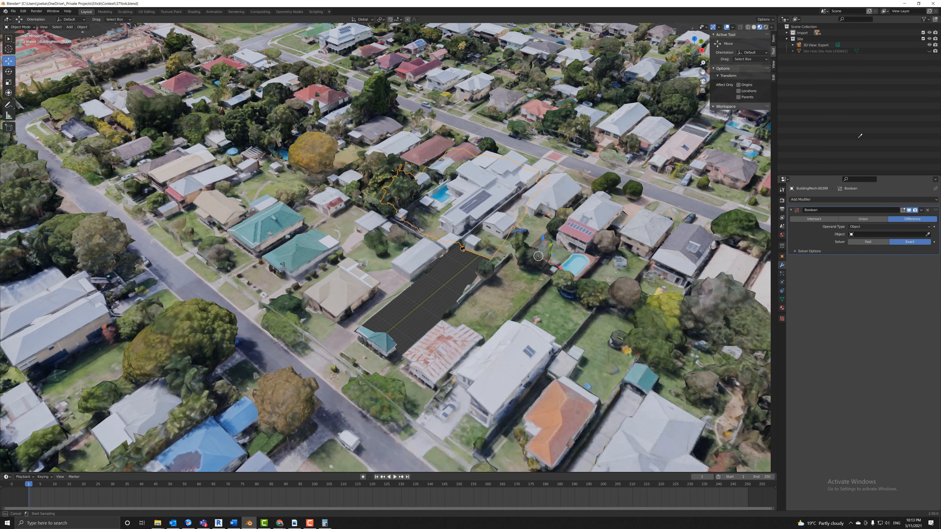
click(852, 51)
click(868, 242)
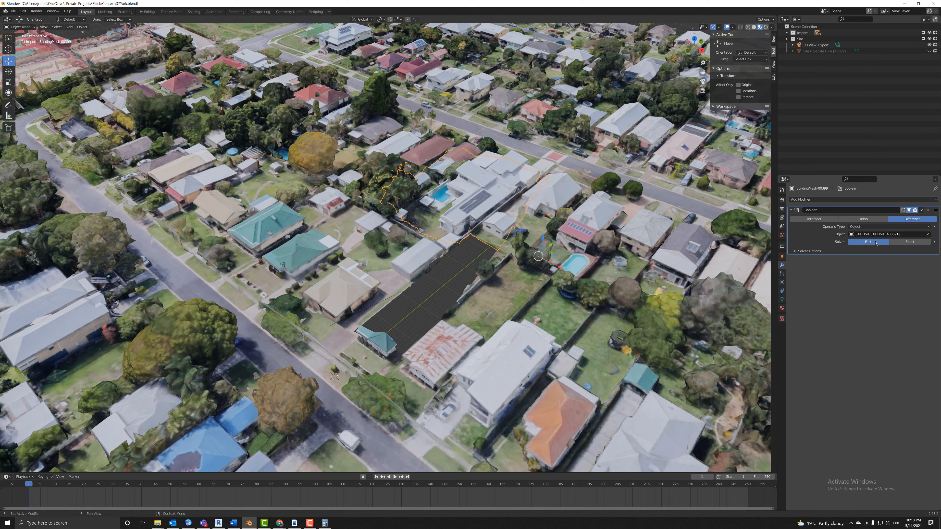
Add a Boolean cutting with Site Hole to BuildingMesh-00273, leaving the solver on Exact.
click(496, 260)
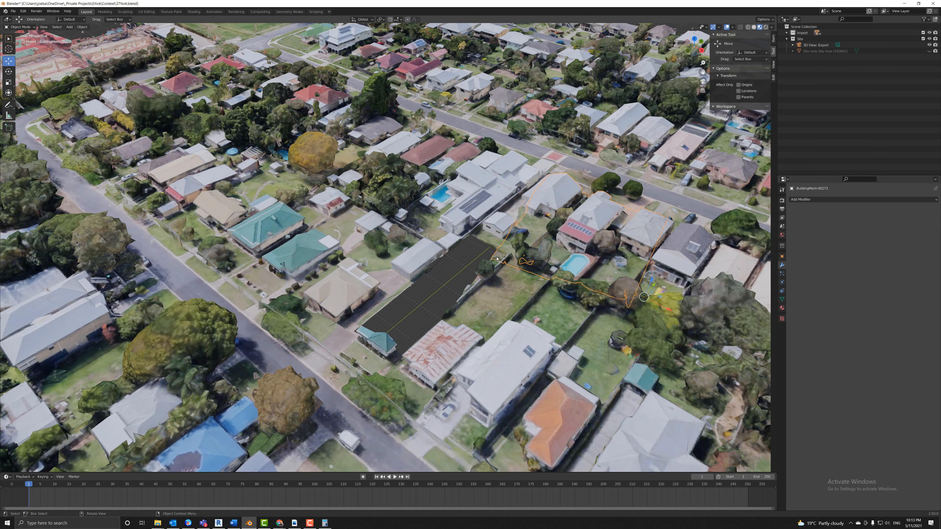
click(825, 200)
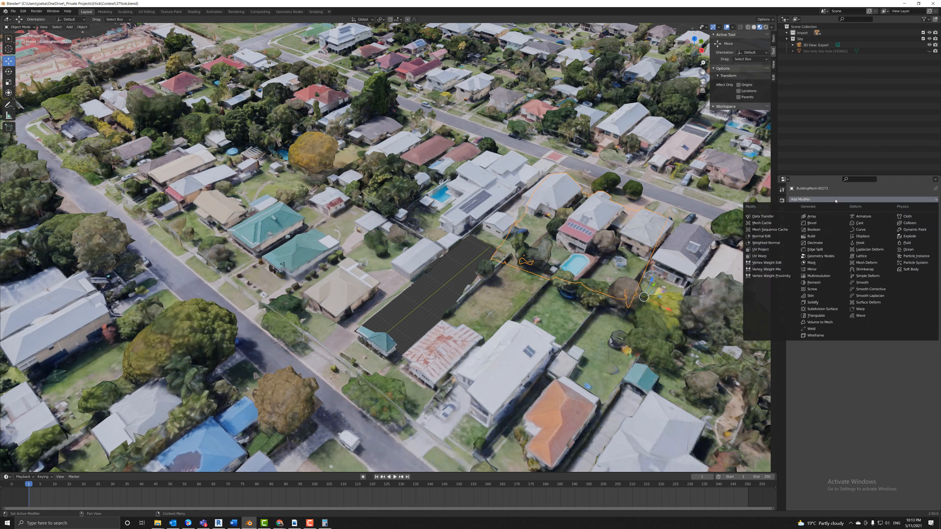
click(821, 231)
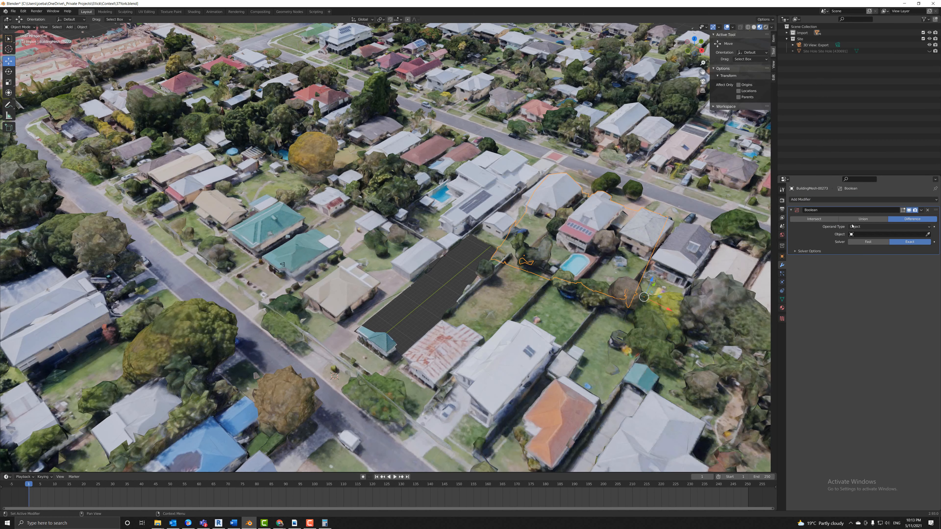
click(928, 234)
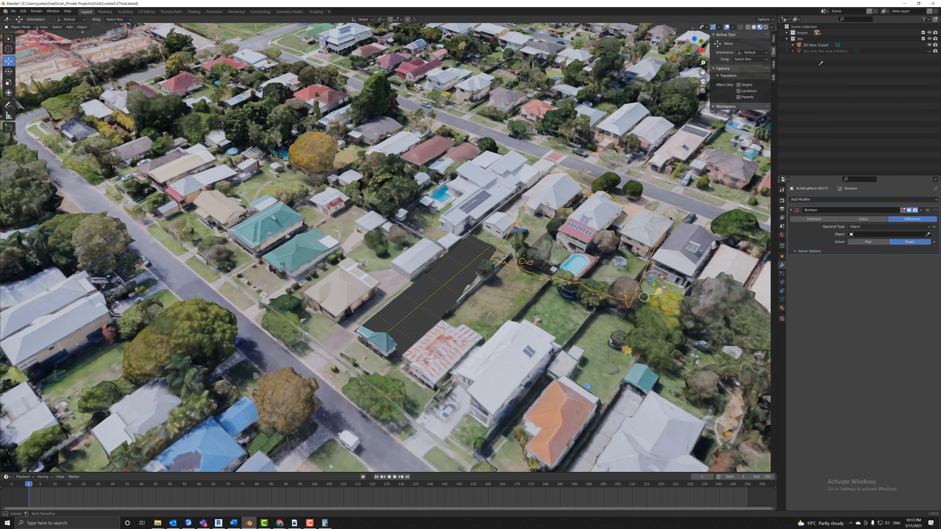
click(823, 50)
click(864, 241)
click(910, 241)
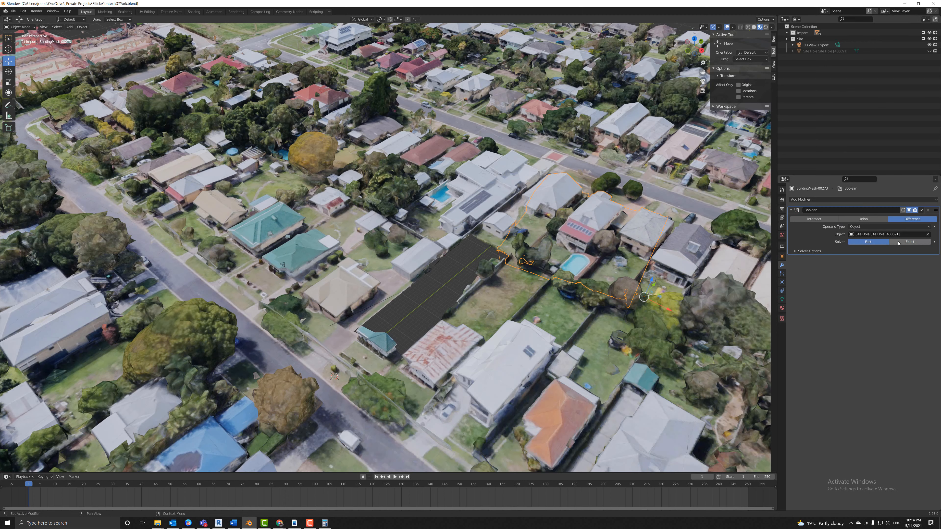
Replace BuildingMesh-00271's Boolean with a new Fast-solver Boolean cutting with Site Hole.
click(494, 264)
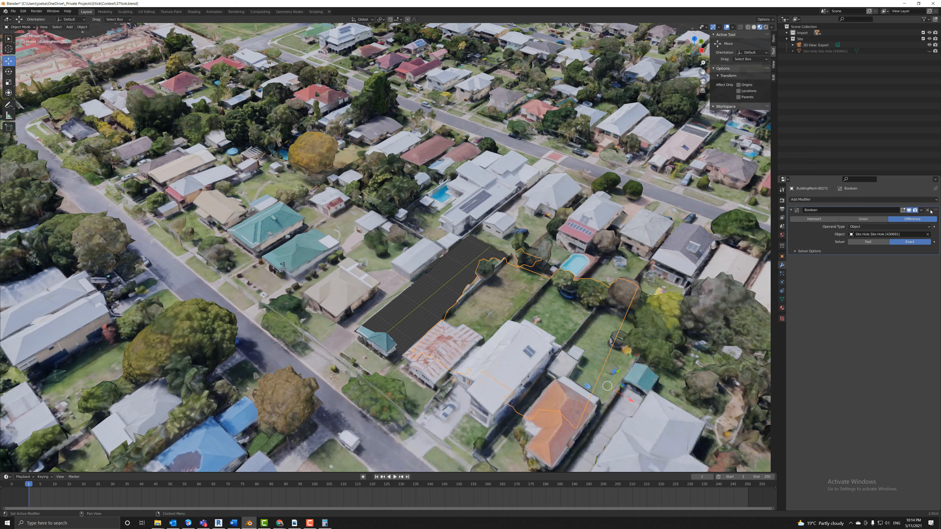
click(928, 210)
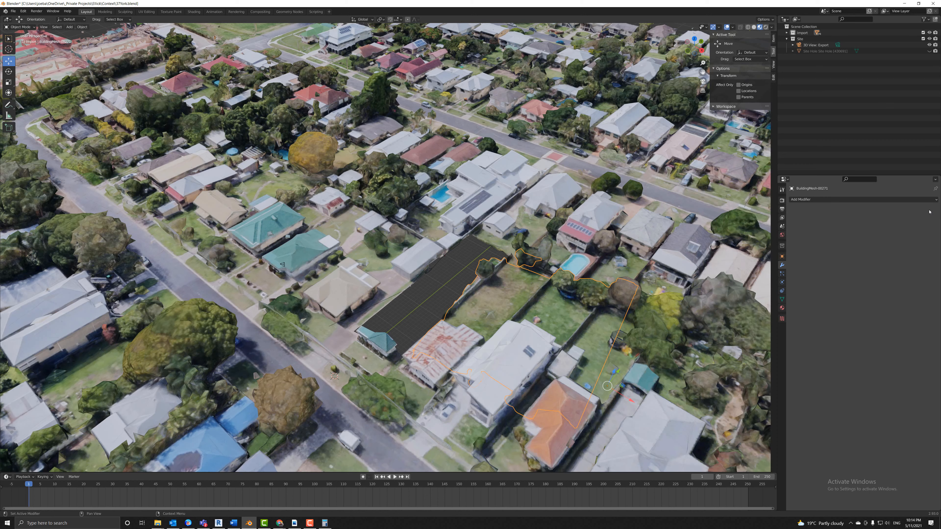
click(832, 201)
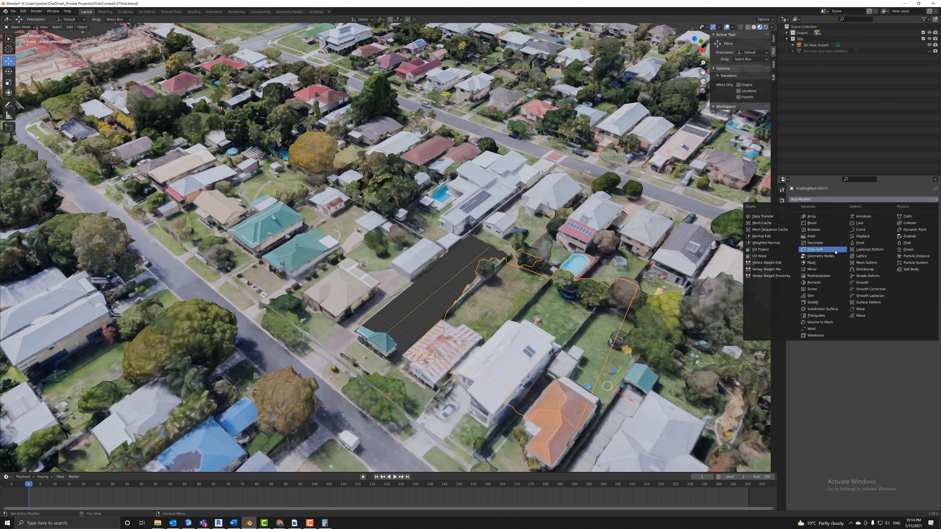
click(825, 229)
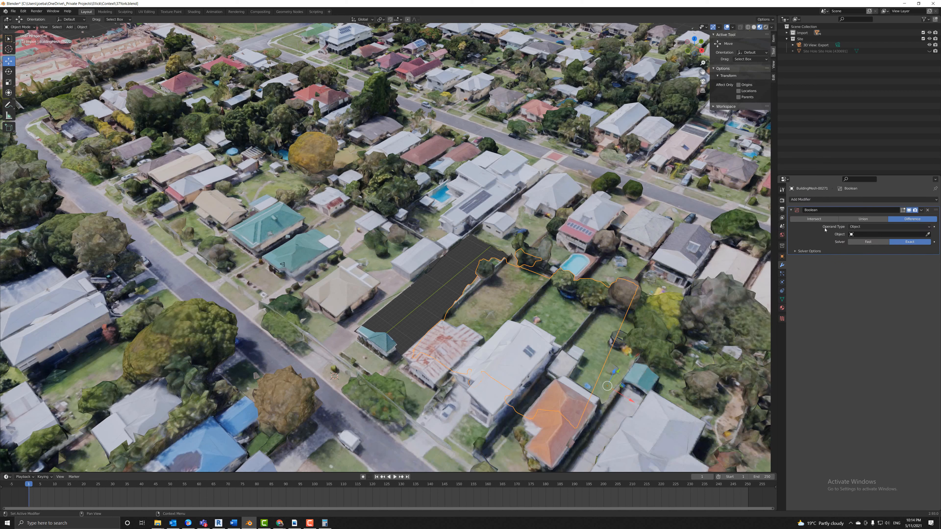
click(927, 234)
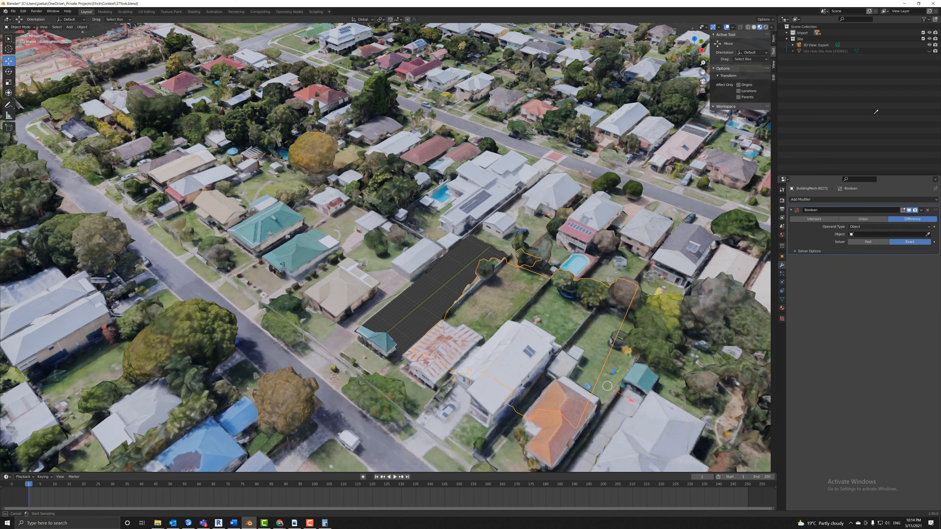
click(839, 51)
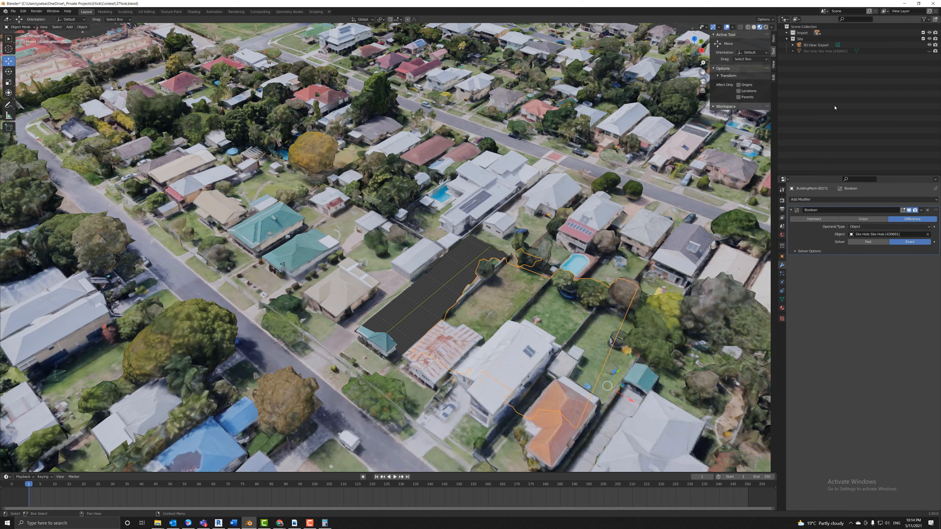
click(883, 243)
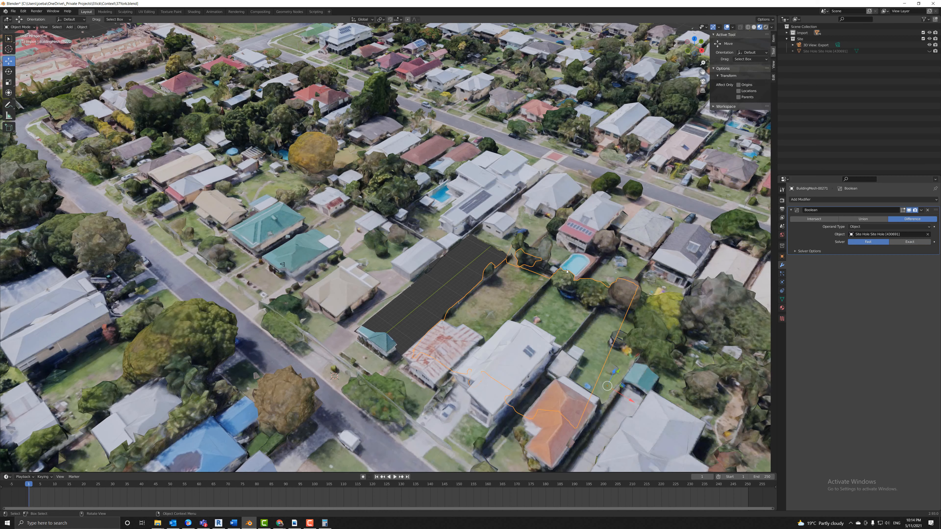
Add a Boolean cutting with Site Hole to BuildingMesh-00417, with the solver set back to Exact.
click(386, 357)
click(826, 200)
click(821, 230)
click(927, 234)
click(819, 51)
click(883, 242)
click(910, 242)
click(13, 10)
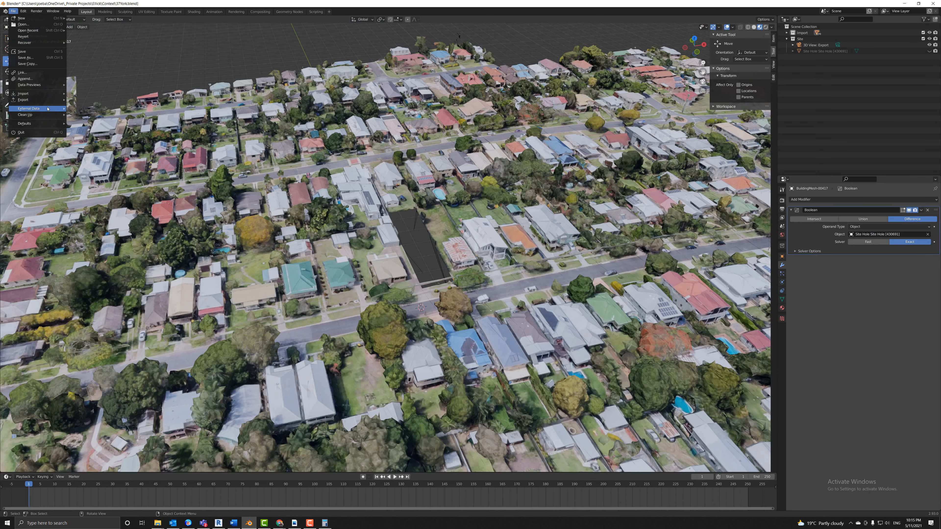
Purge unused data-blocks repeatedly, deleting 1016 and then 224 orphans, then purge once more.
mouse_move(49, 111)
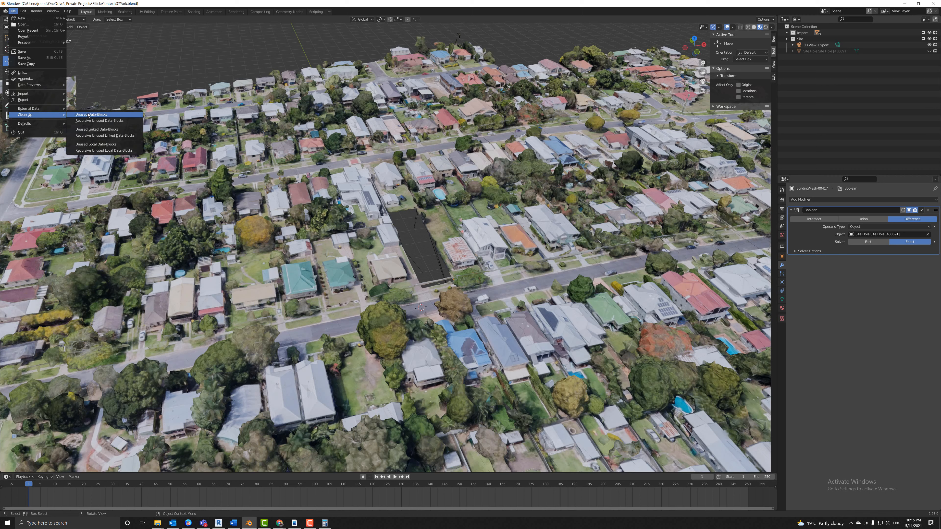
click(105, 114)
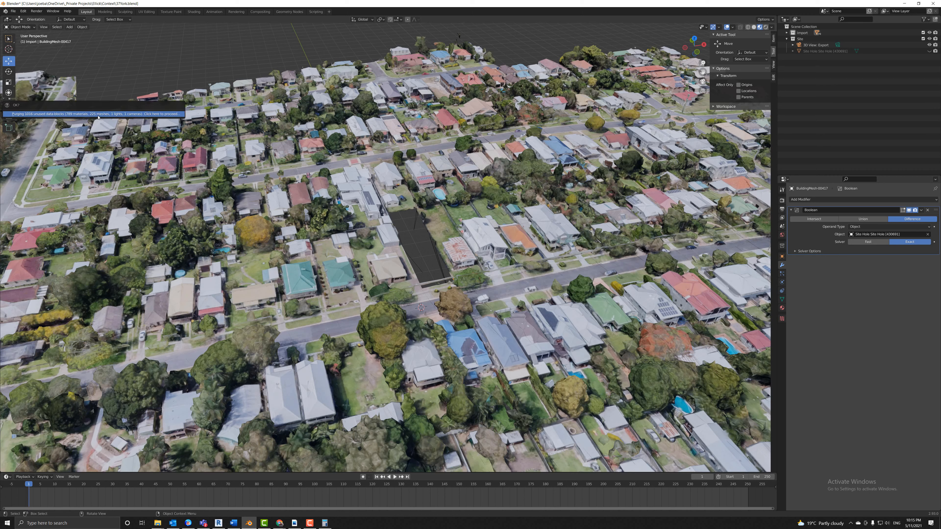
click(137, 114)
click(13, 11)
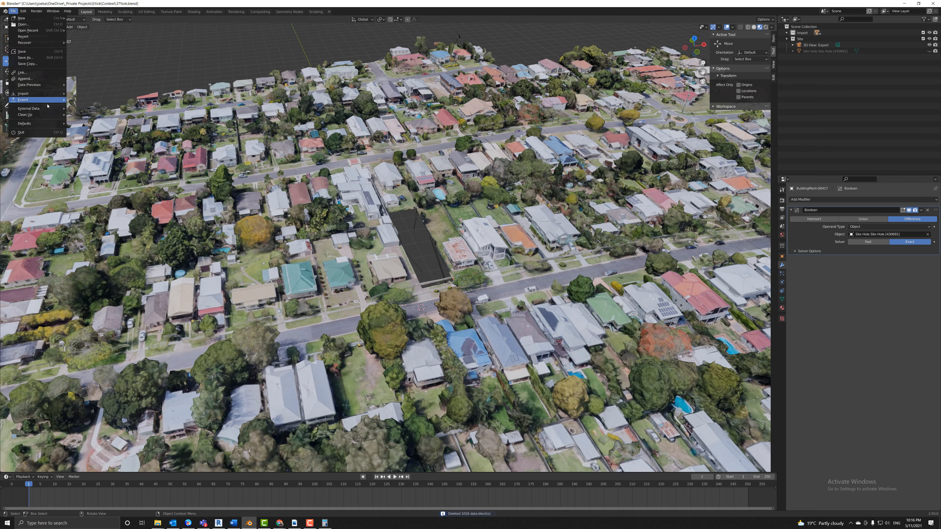
mouse_move(56, 114)
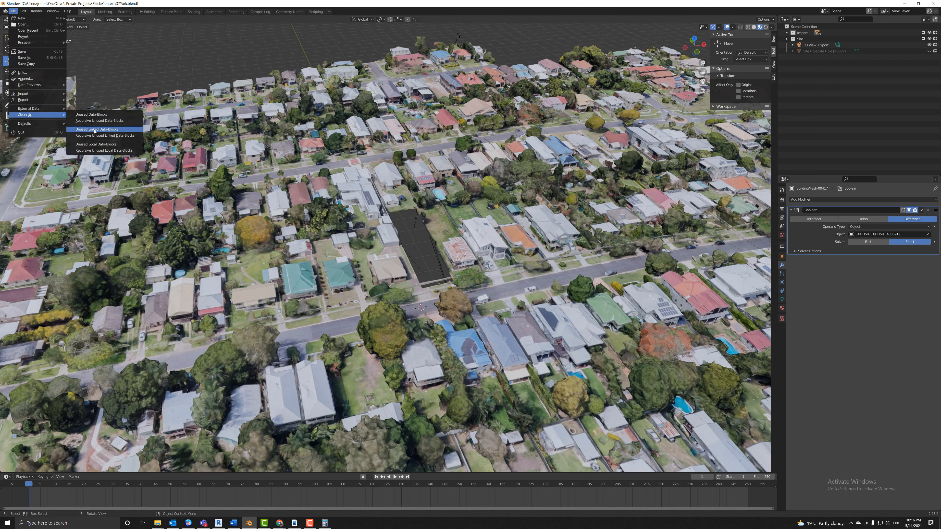
click(91, 114)
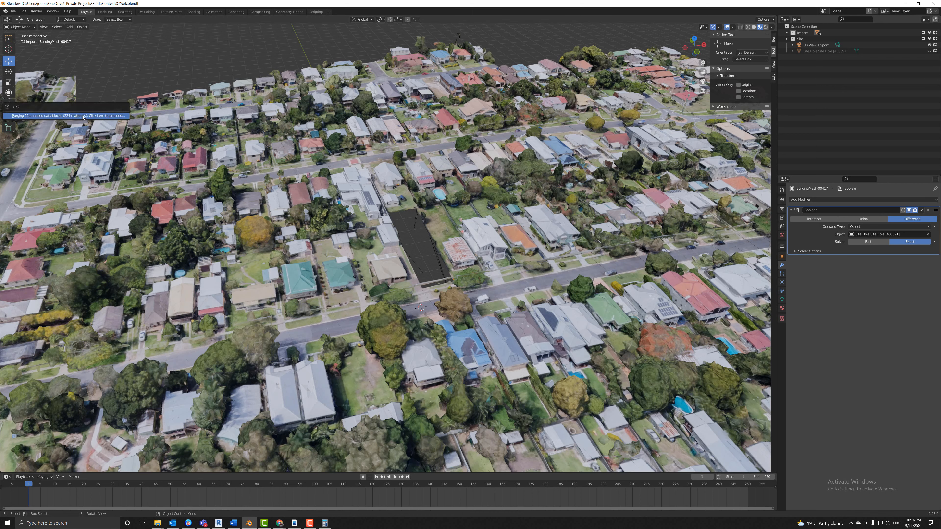
click(84, 116)
click(13, 11)
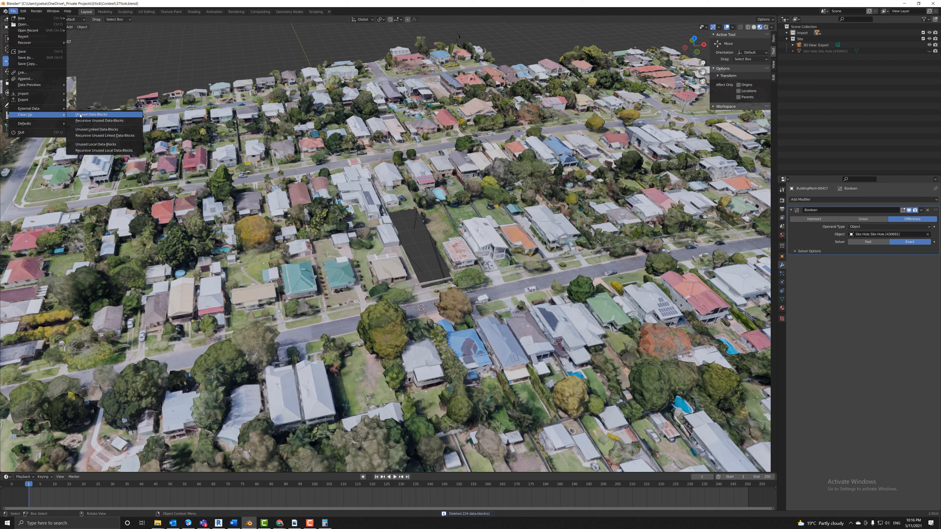
click(80, 114)
click(93, 115)
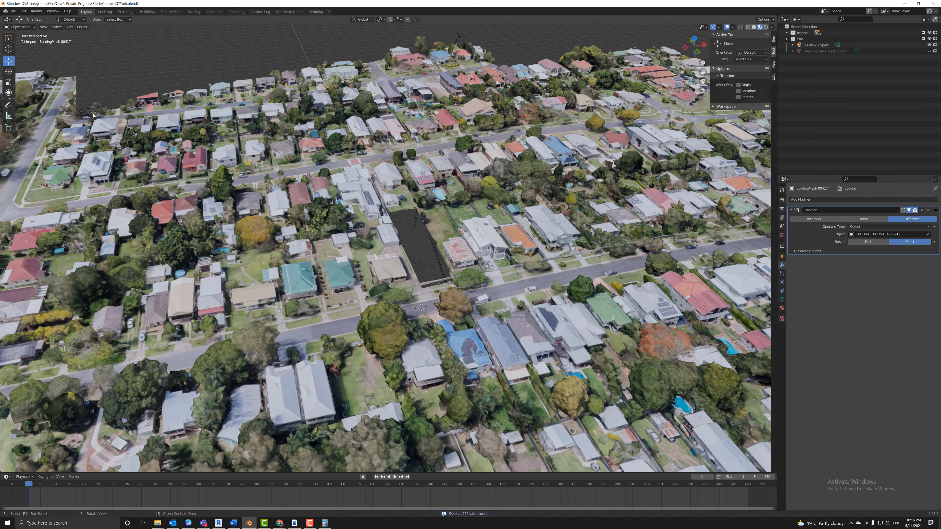
Run further clean-ups, including recursive unused and unused local data-block purges.
click(13, 11)
mouse_move(56, 115)
click(89, 116)
click(13, 11)
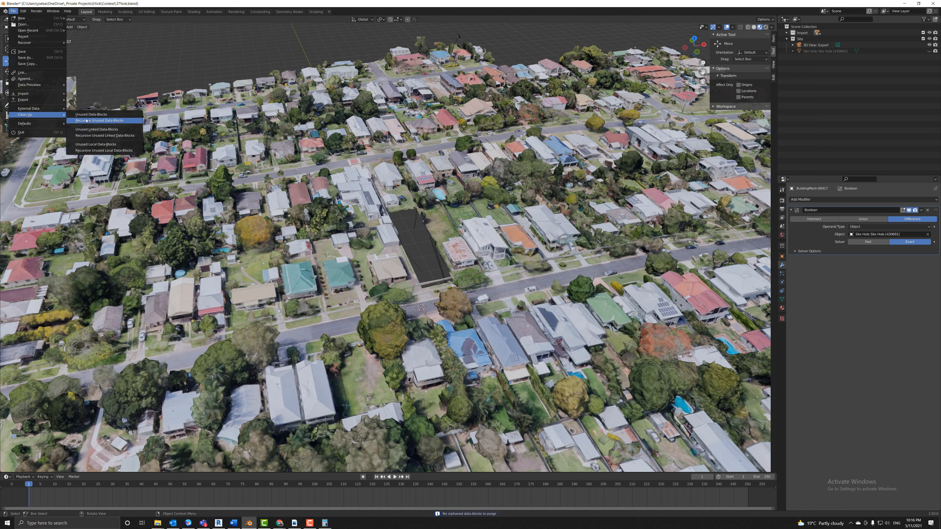
click(88, 120)
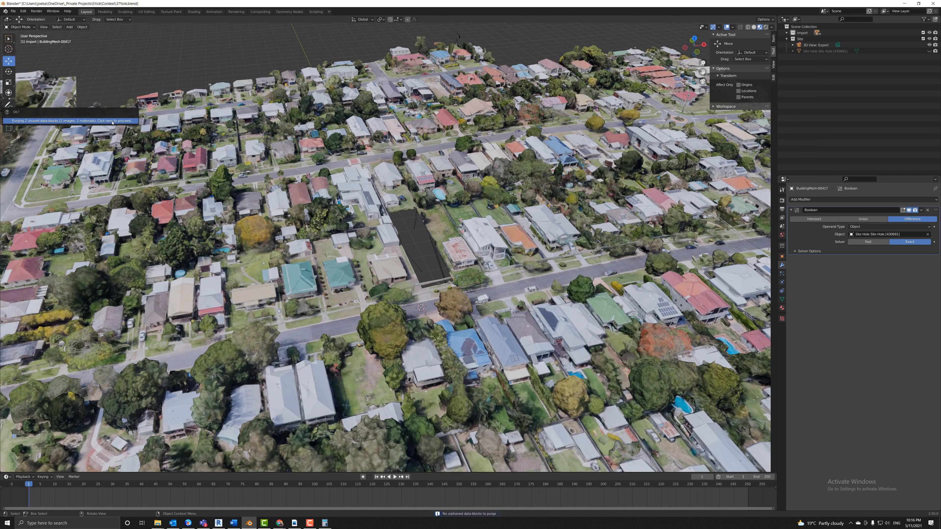
click(15, 12)
mouse_move(51, 102)
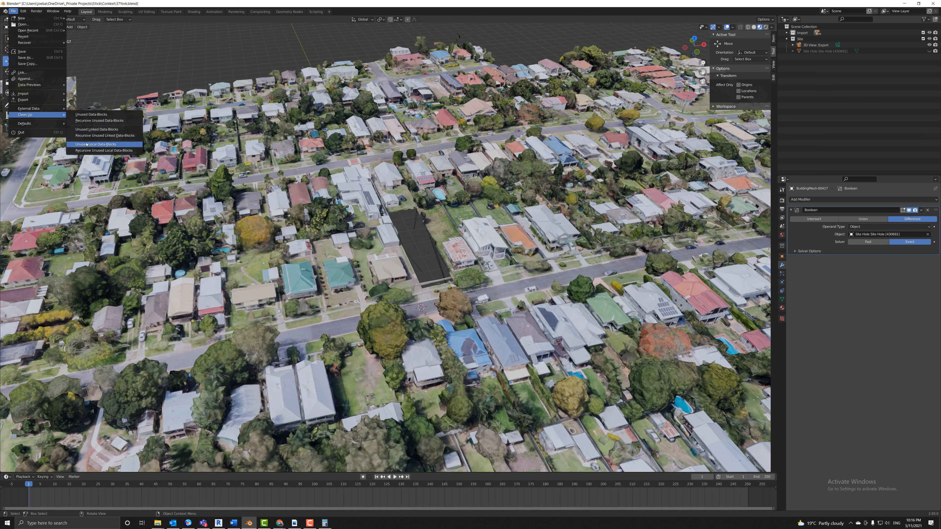
click(100, 144)
click(13, 11)
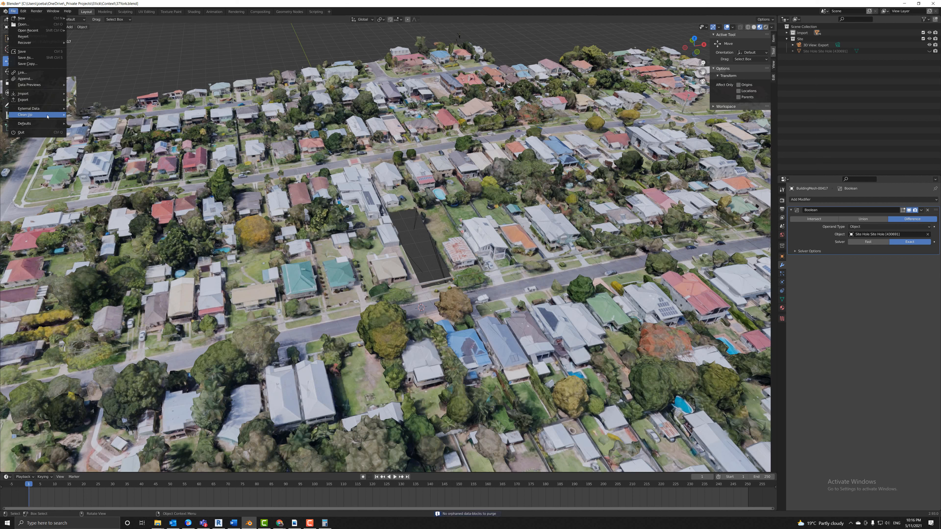
mouse_move(52, 116)
click(90, 133)
Pack all 565 external files into the .blend file.
click(13, 10)
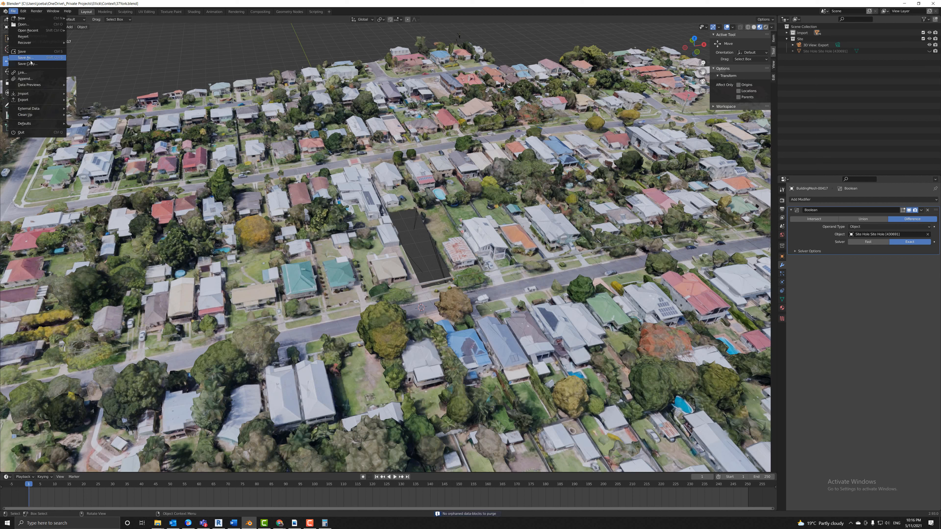
mouse_move(37, 112)
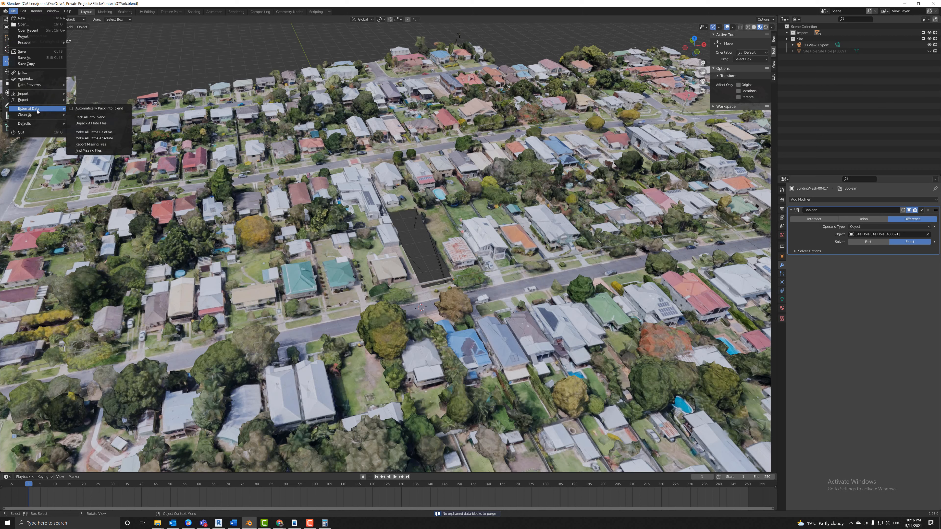
click(73, 109)
click(13, 11)
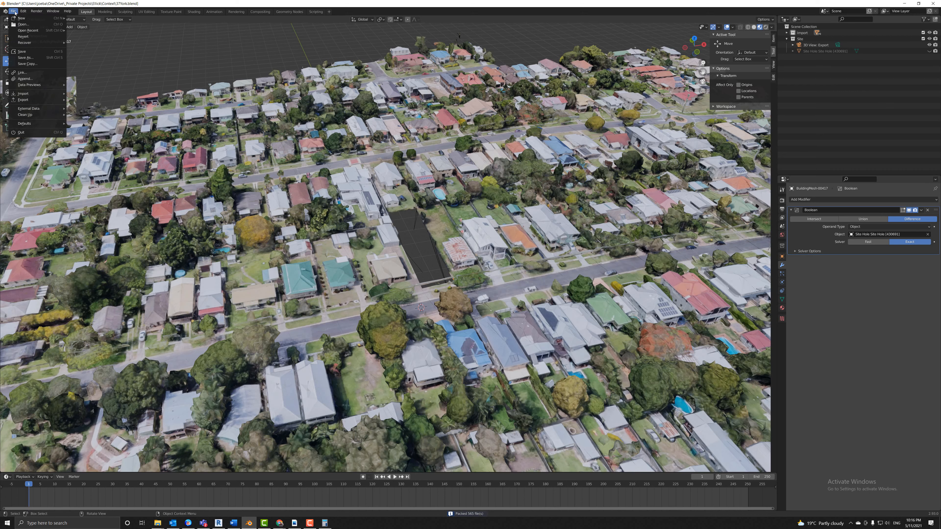
mouse_move(52, 108)
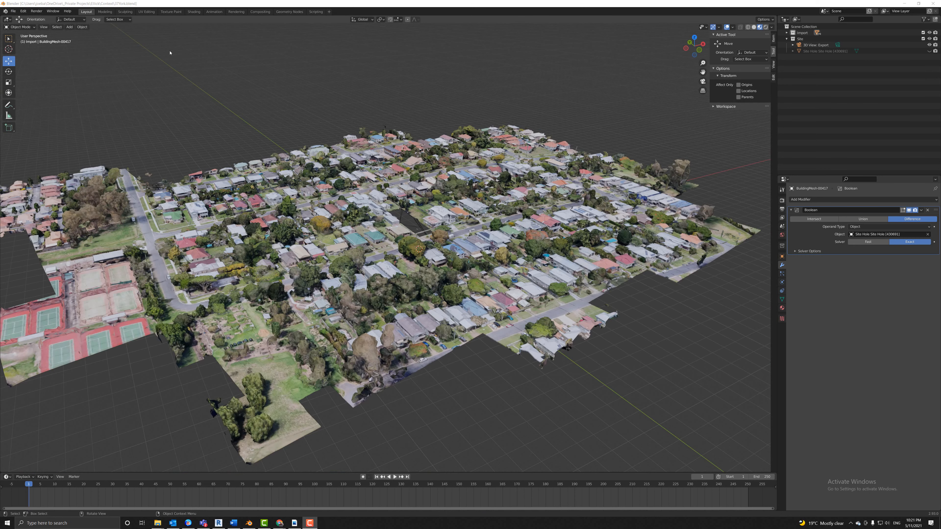
Start a glTF 2.0 export into the Export folder using the glTF Separate format.
click(14, 11)
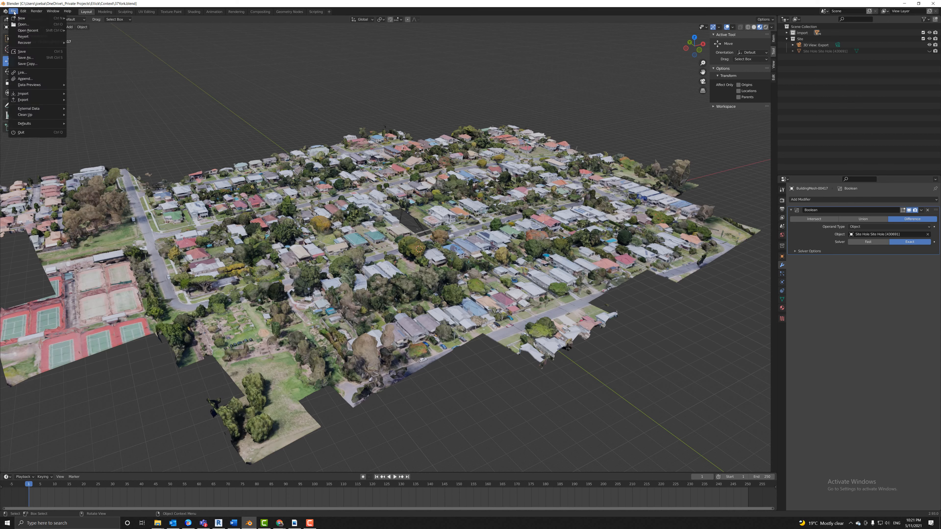
mouse_move(37, 100)
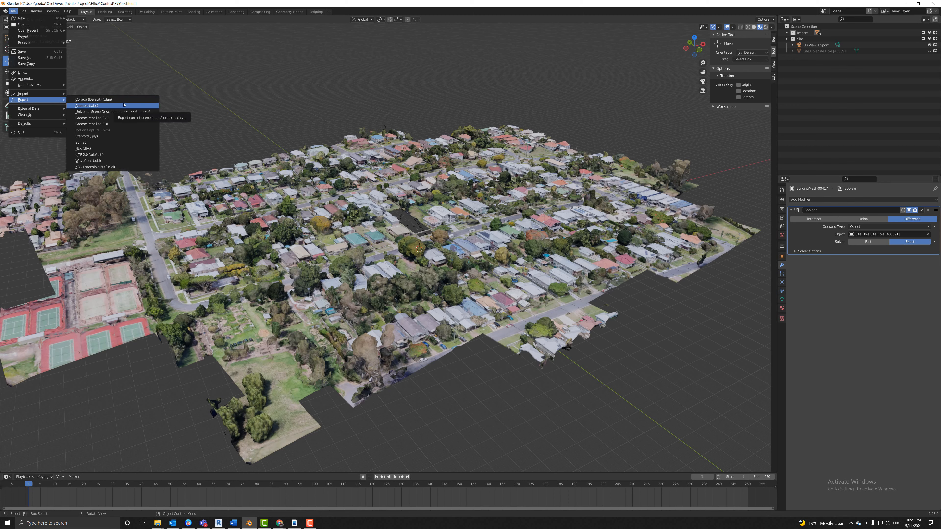
click(97, 156)
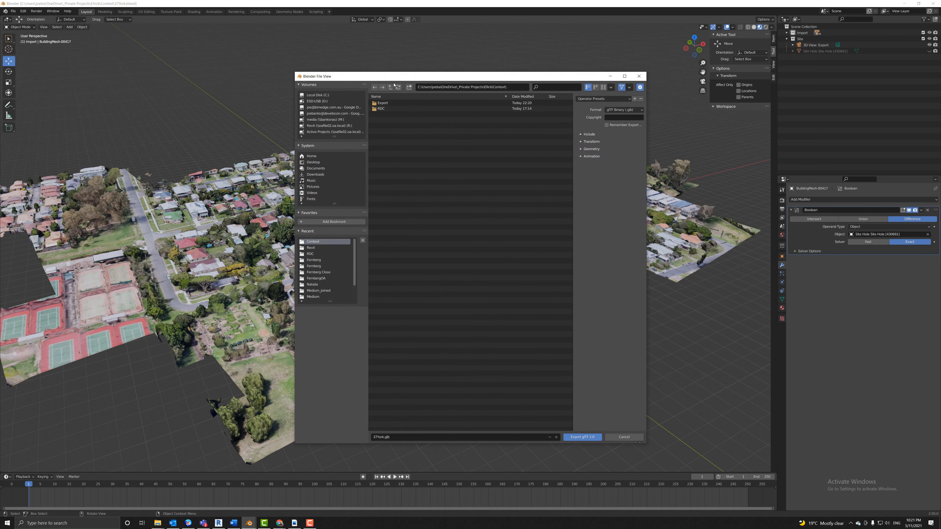
click(336, 103)
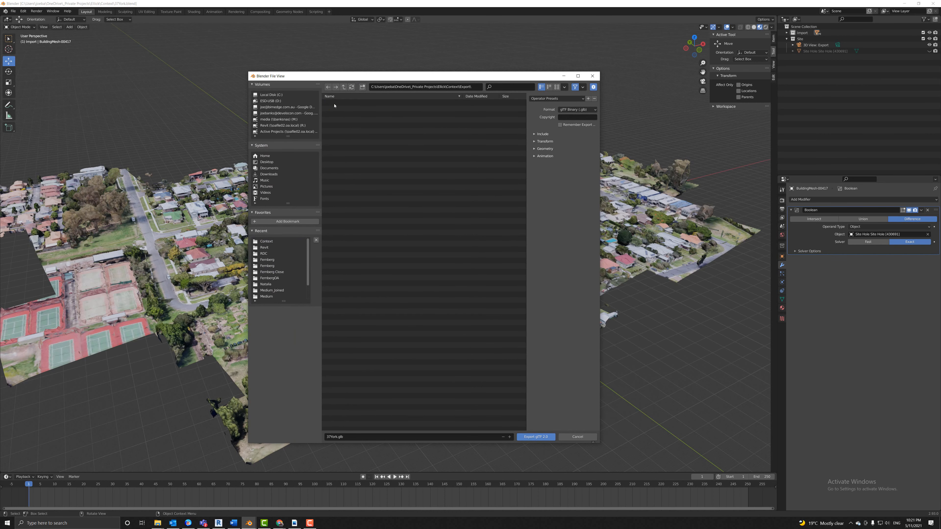
click(595, 110)
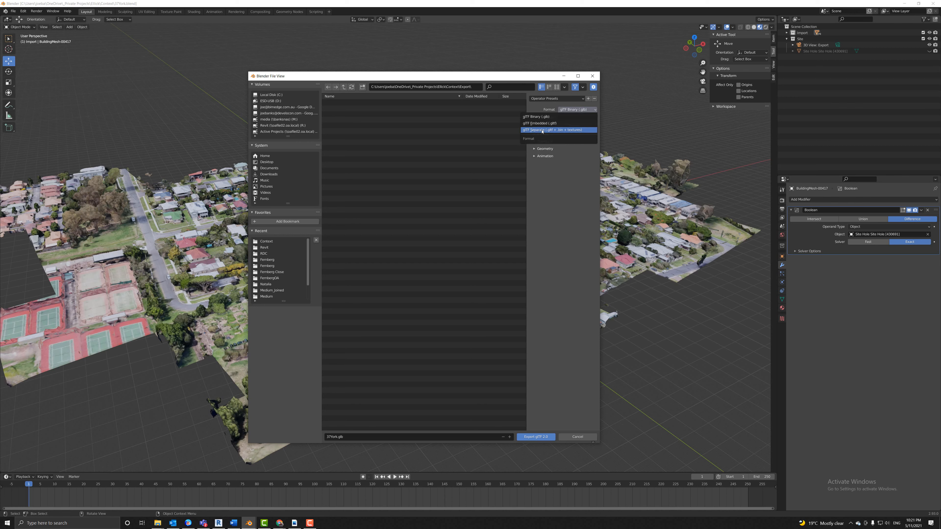
click(568, 130)
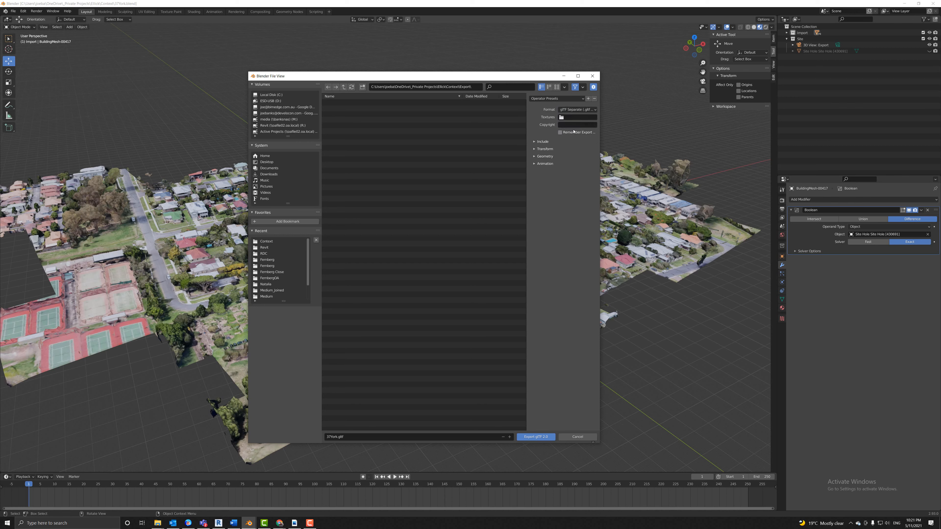
Expand the Include, Transform, Geometry and Animation option panels of the export.
click(535, 142)
click(534, 198)
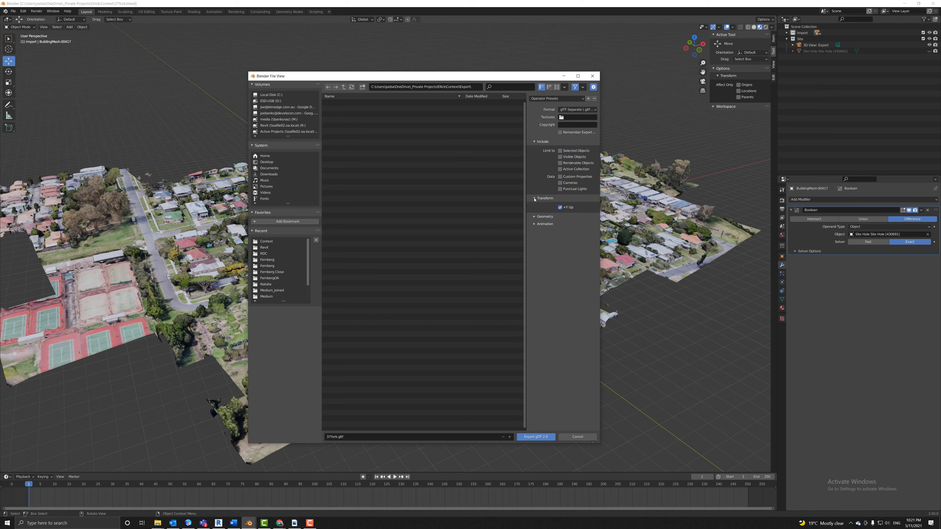
click(534, 217)
click(534, 302)
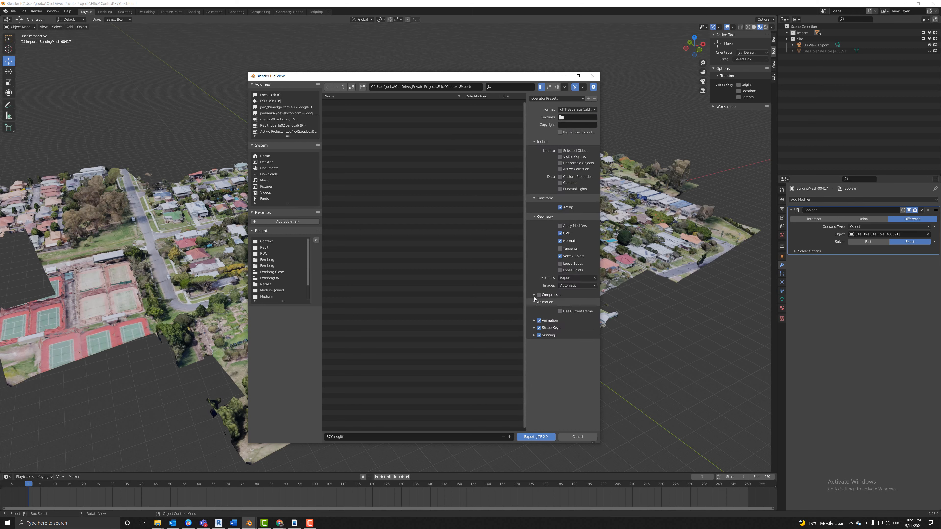
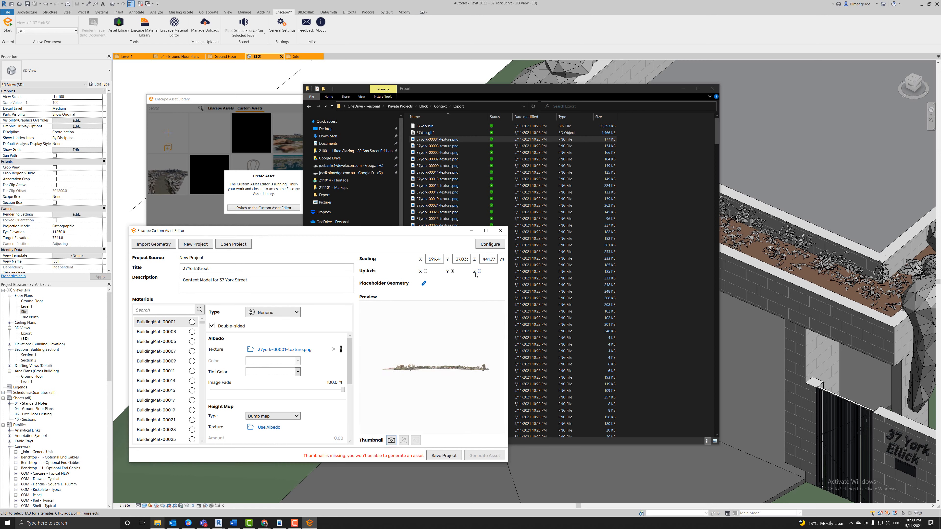
middle_drag(433, 366, 432, 373)
scroll(431, 373, up, 10)
mouse_move(431, 373)
mouse_down()
mouse_move(432, 346)
mouse_move(450, 396)
mouse_move(463, 389)
mouse_move(436, 356)
mouse_move(439, 387)
mouse_up()
click(391, 440)
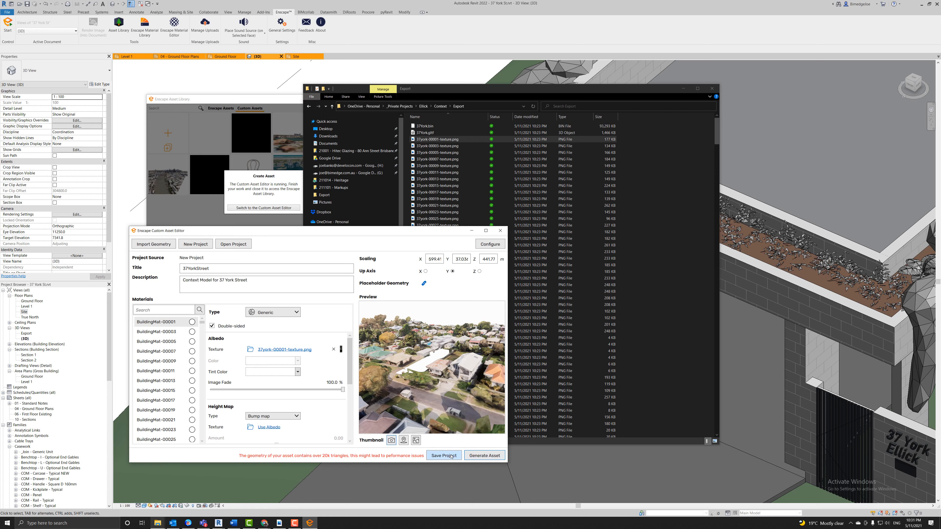
Generate the asset, saving its .assetpkg project in the Context folder.
click(483, 456)
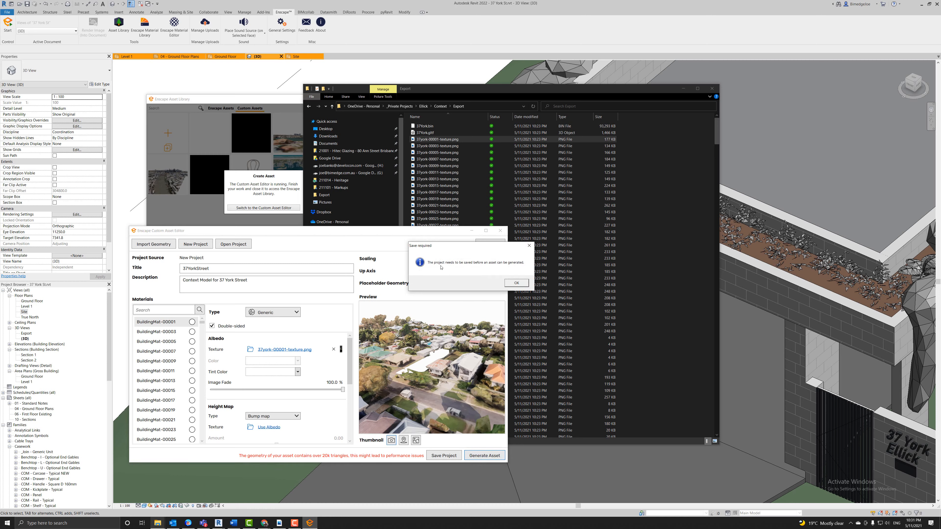
click(516, 283)
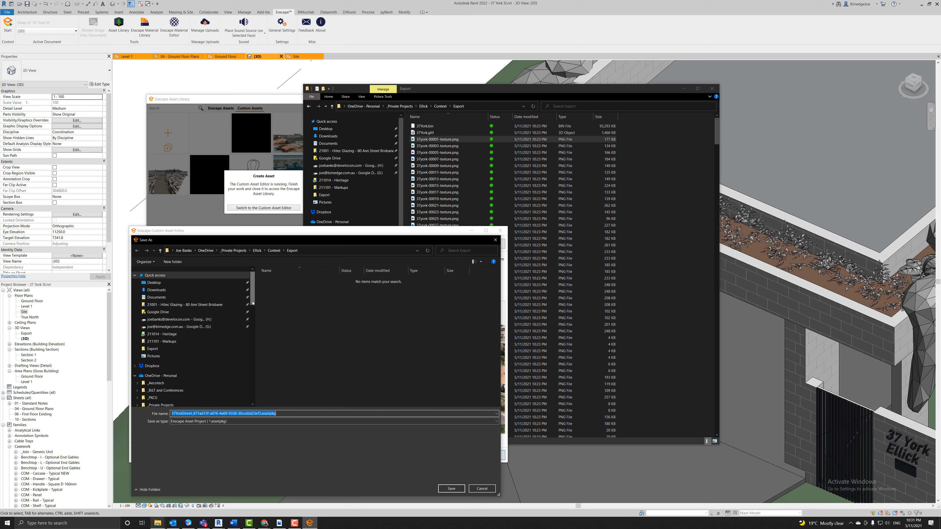
click(275, 251)
click(451, 489)
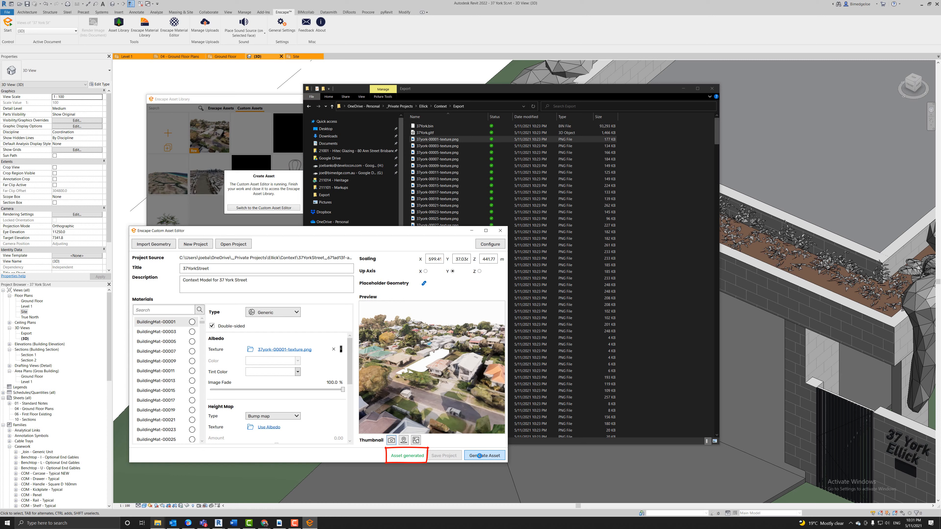
click(499, 232)
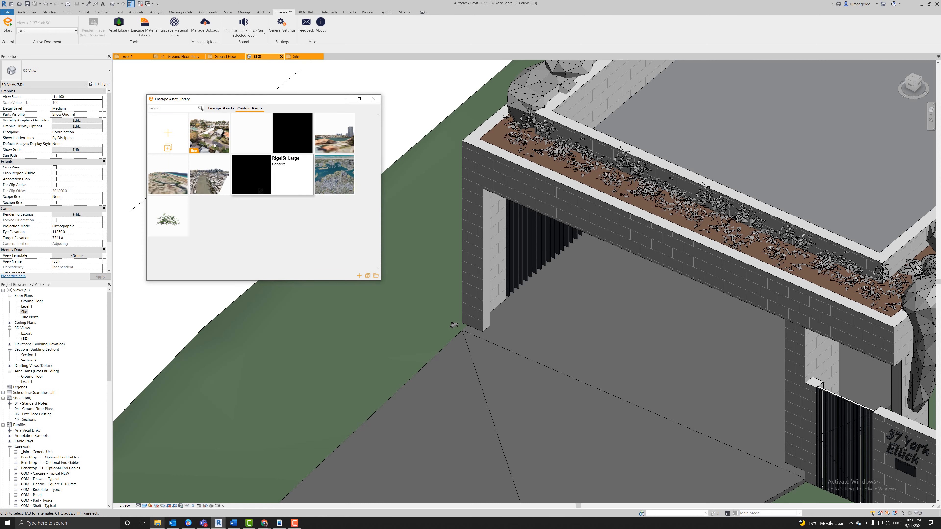
mouse_move(204, 139)
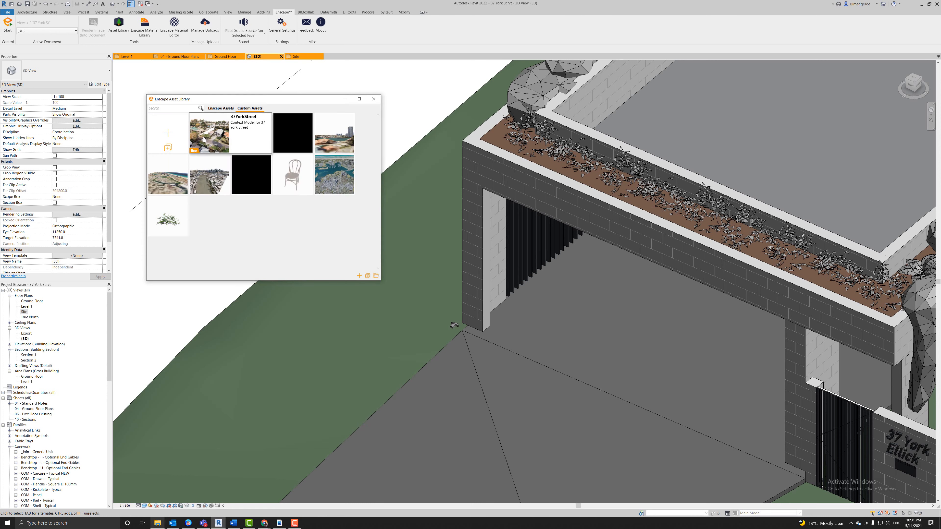
click(226, 149)
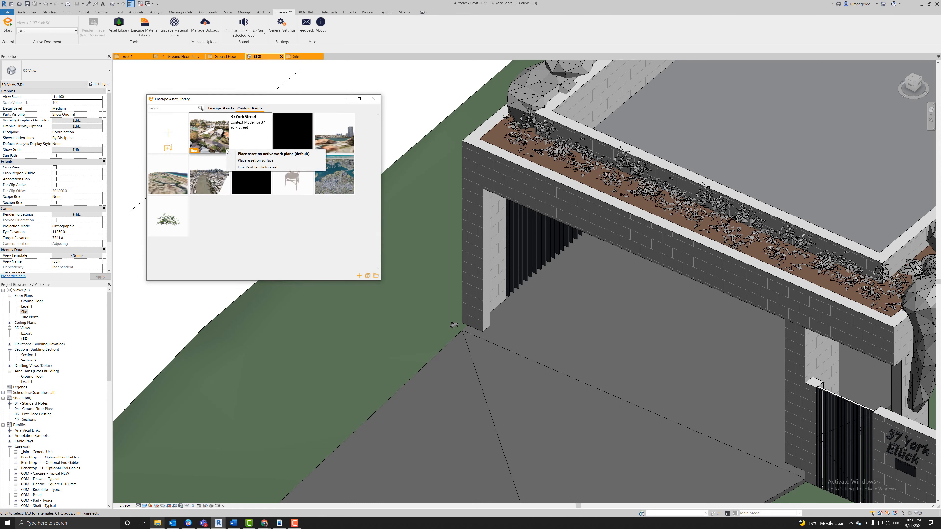
click(260, 167)
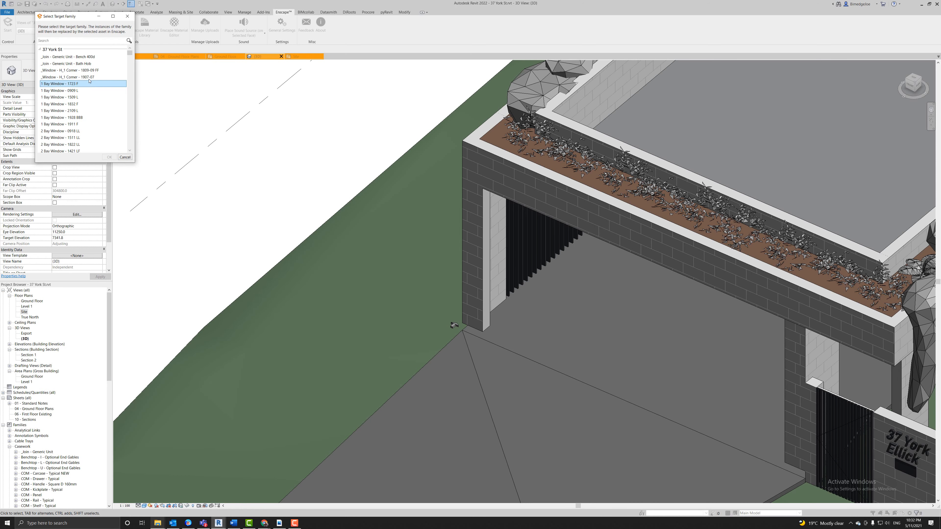
click(52, 41)
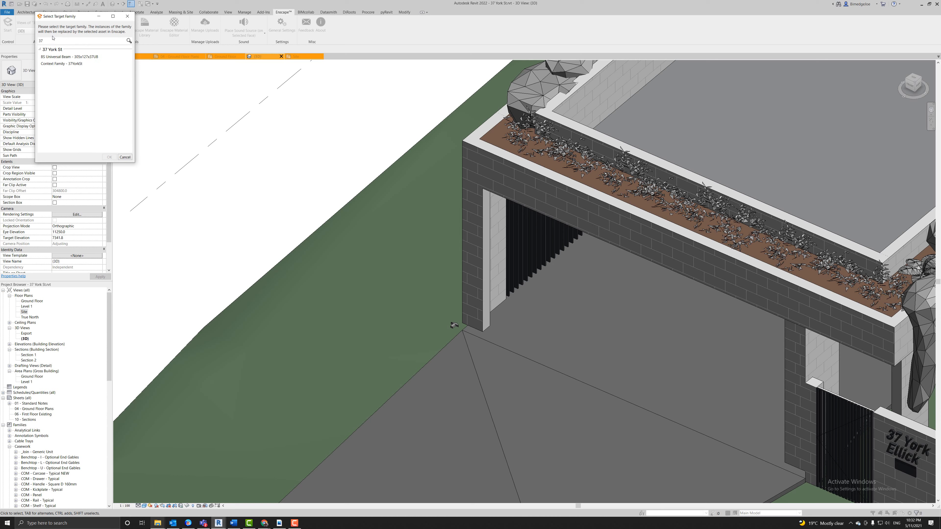
click(65, 64)
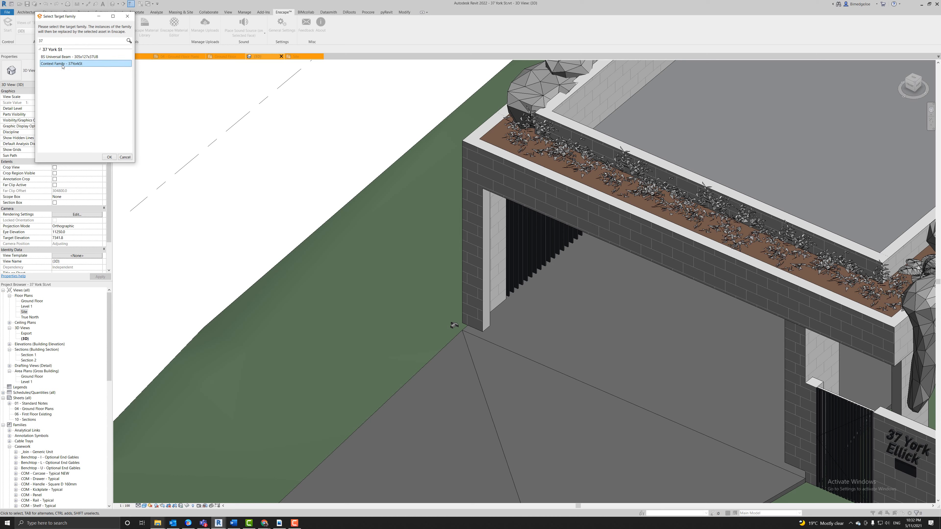
click(111, 157)
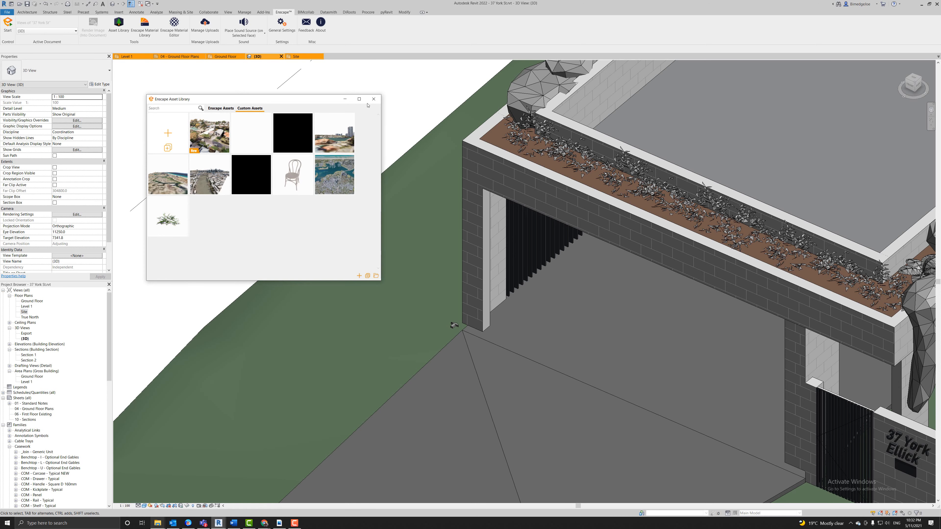
click(373, 100)
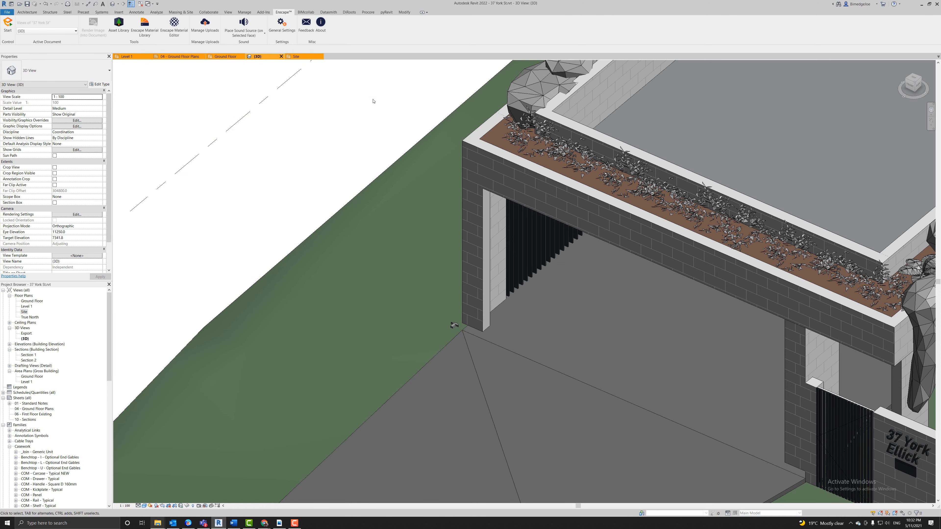
Start the Enscape render, look around the neighbouring houses, and snap the window to the left half.
scroll(202, 123, down, 10)
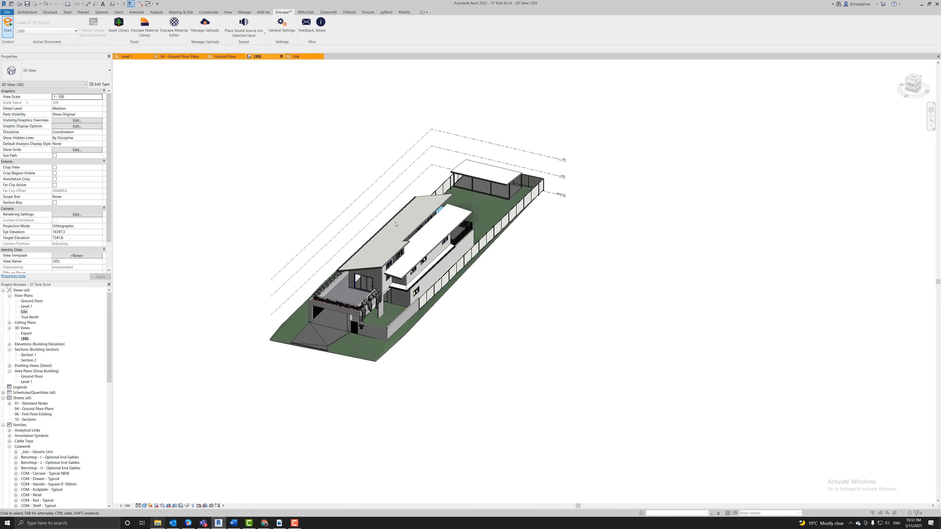
click(7, 26)
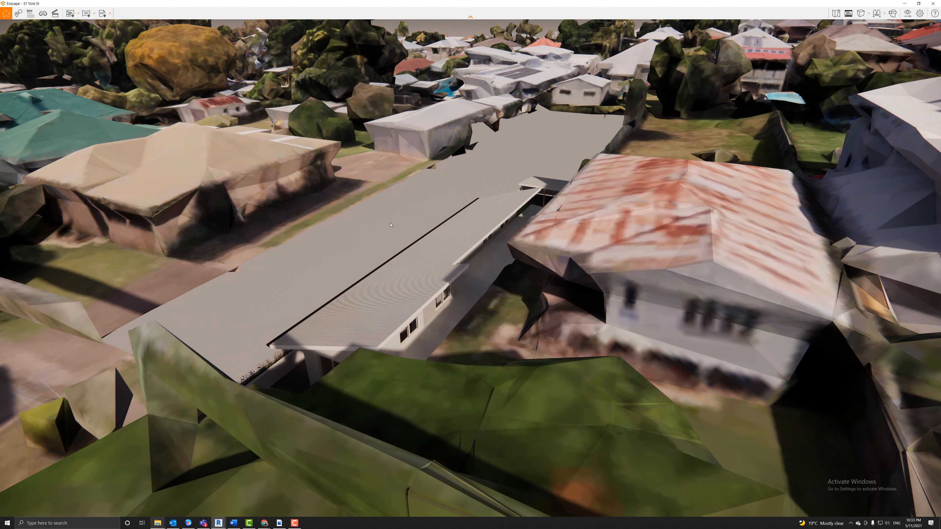
scroll(485, 194, down, 3)
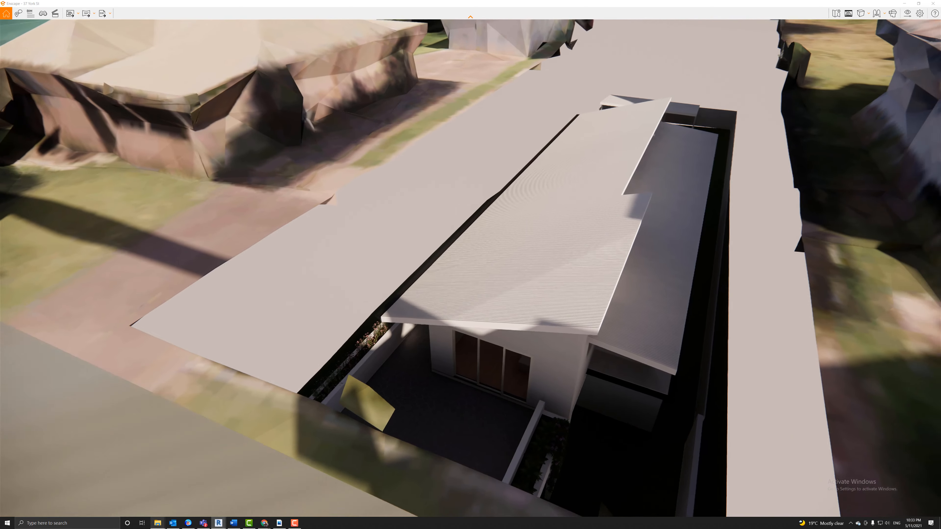
drag(470, 265, 229, 339)
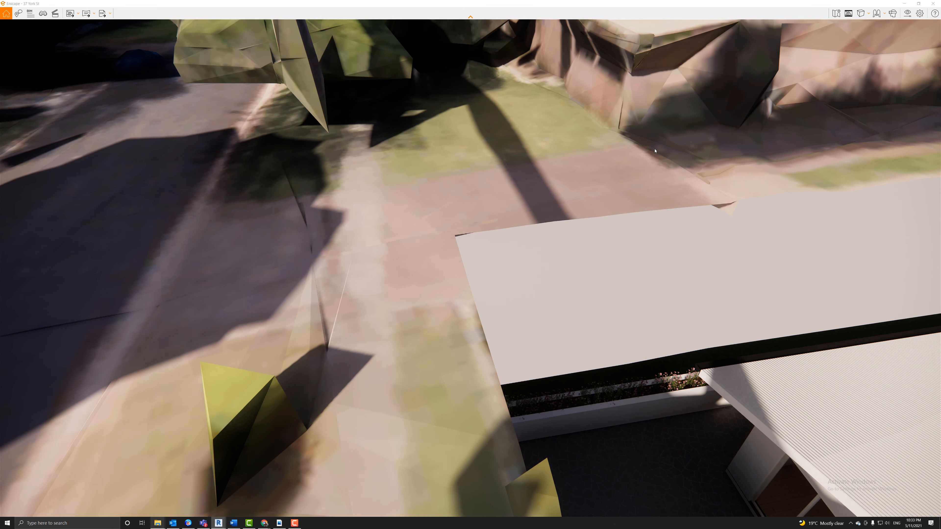
key(super+Left)
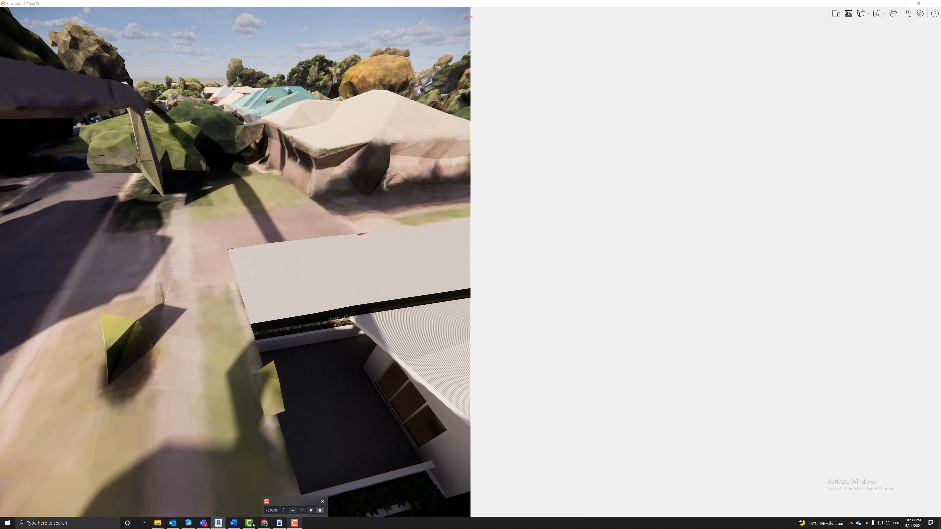
Snap Revit to the right half and select the context family near the driveway.
mouse_move(219, 522)
click(196, 506)
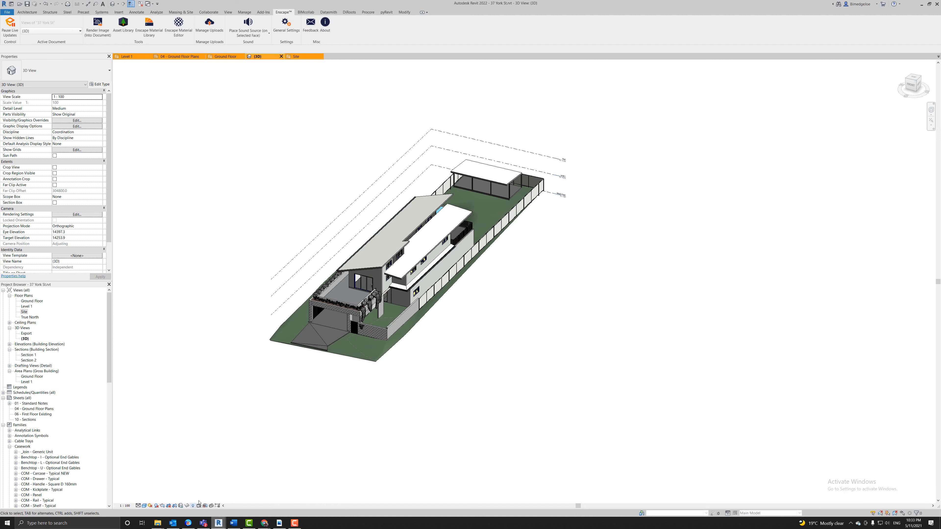
key(super+Right)
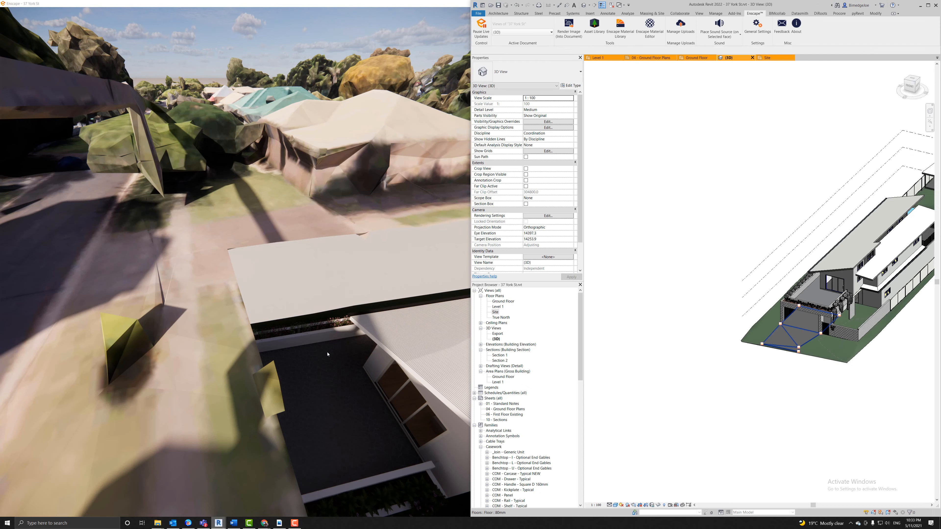
scroll(746, 248, down, 2)
middle_drag(676, 225, 579, 227)
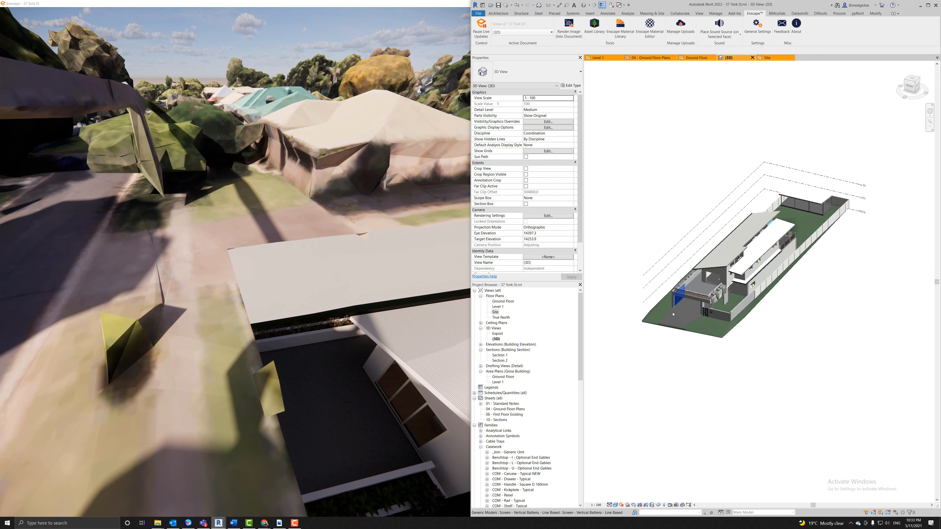
scroll(684, 309, up, 3)
scroll(684, 310, up, 5)
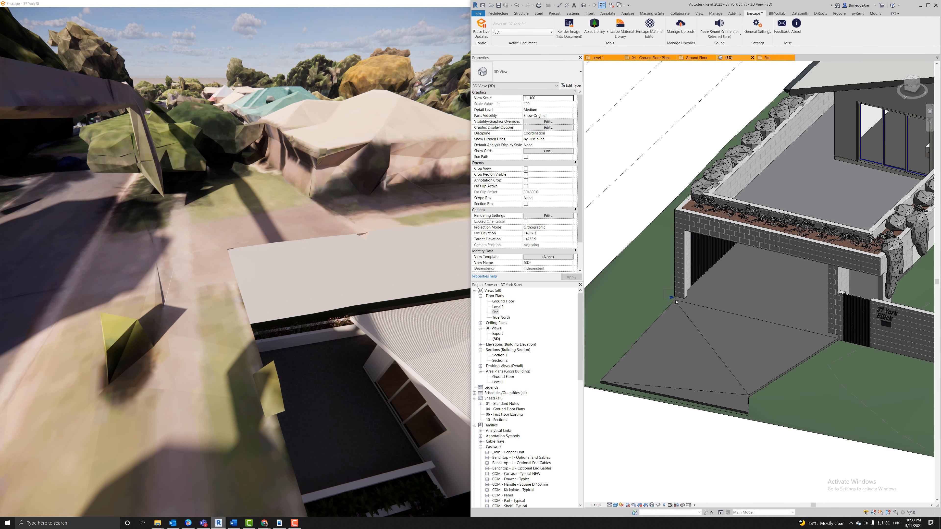
click(676, 303)
Set the context family's Offset from Host to -3000 and check the render at the patio planter.
click(540, 110)
text(-30)
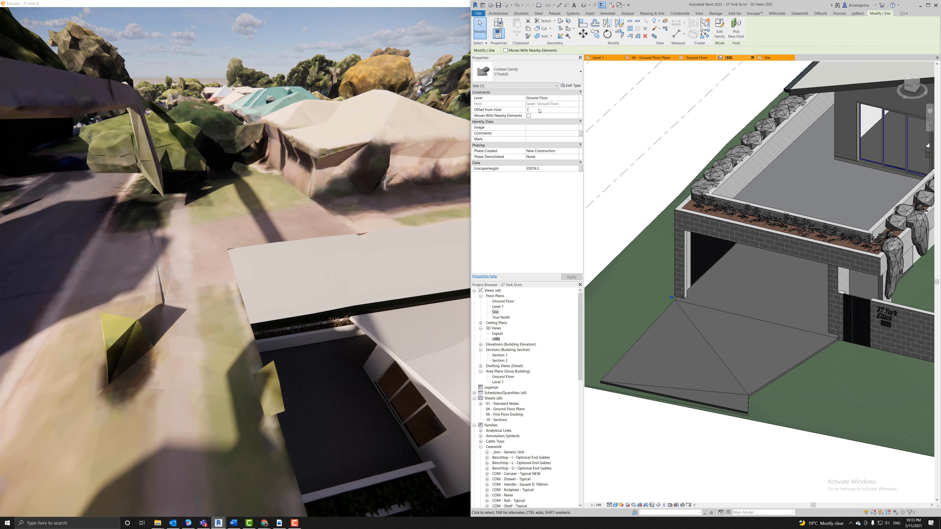
text(00)
key(Return)
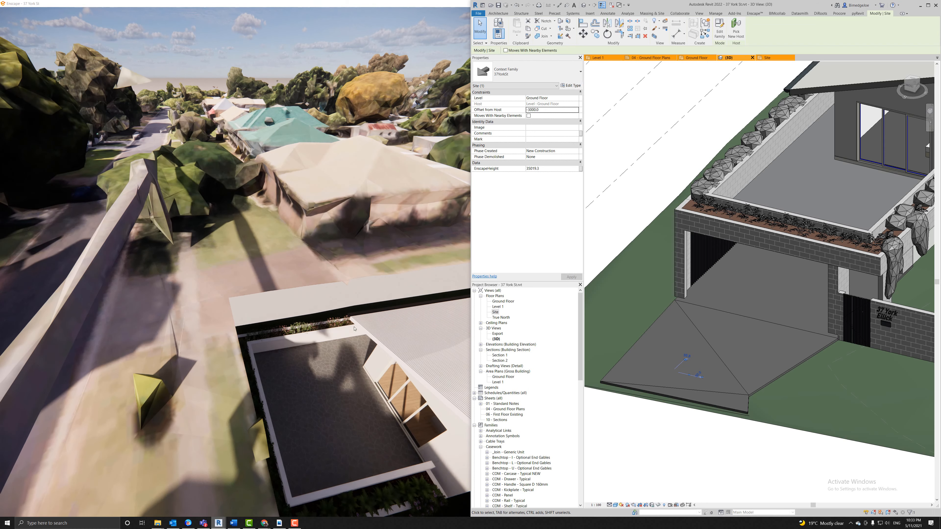
scroll(271, 372, up, 3)
drag(296, 392, 219, 371)
key(w)
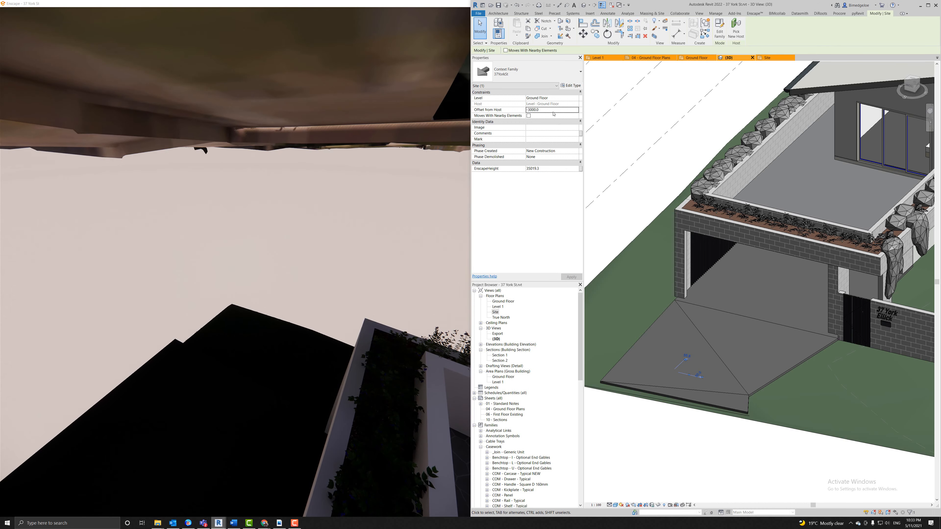
Change the Offset from Host to -9000 and view the driveway and garage in the render.
click(548, 109)
text(-9000)
key(Return)
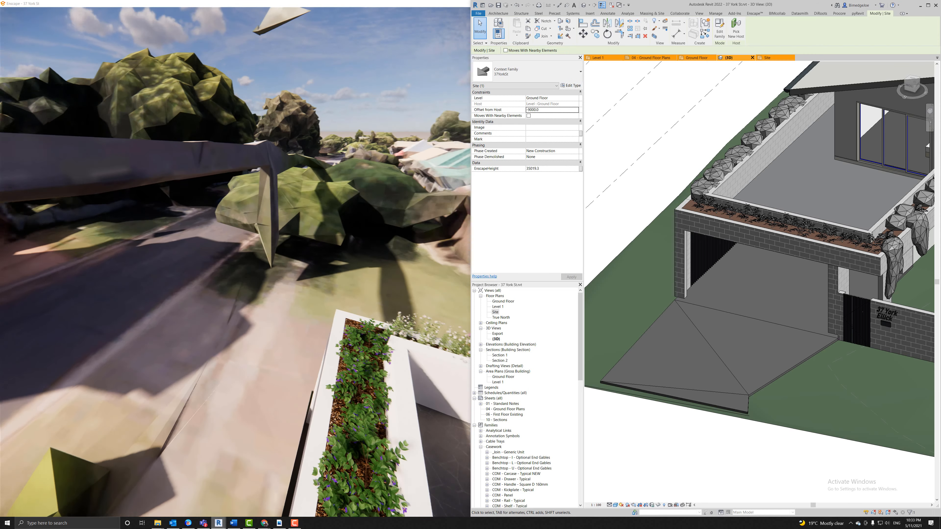
drag(236, 263, 178, 249)
key(w)
key(w)
Set the Offset from Host to -10000.
click(529, 110)
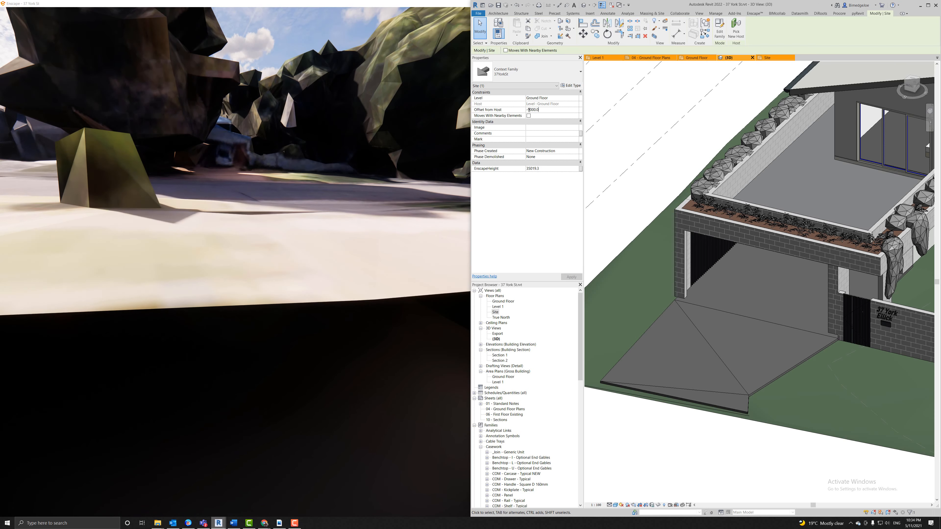
drag(529, 110, 572, 109)
key(BackSpace)
key(BackSpace)
text(10000)
key(Return)
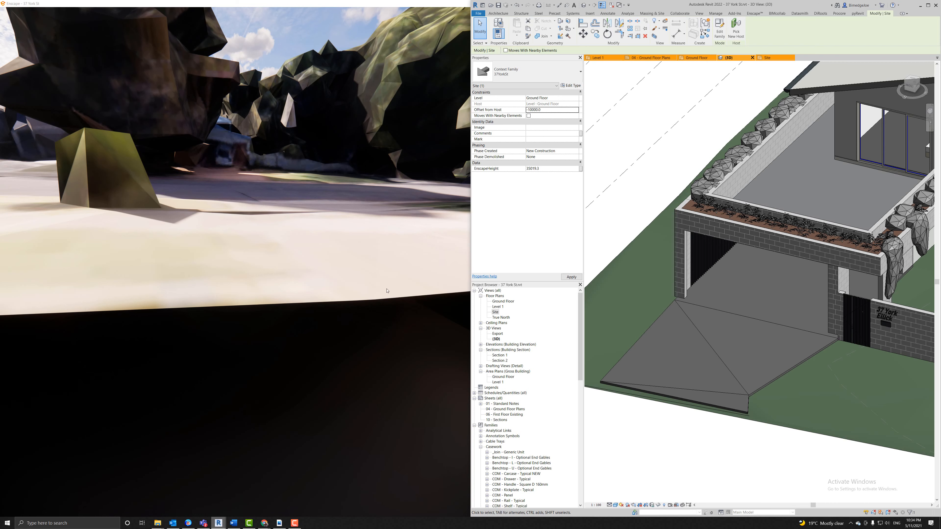
click(548, 129)
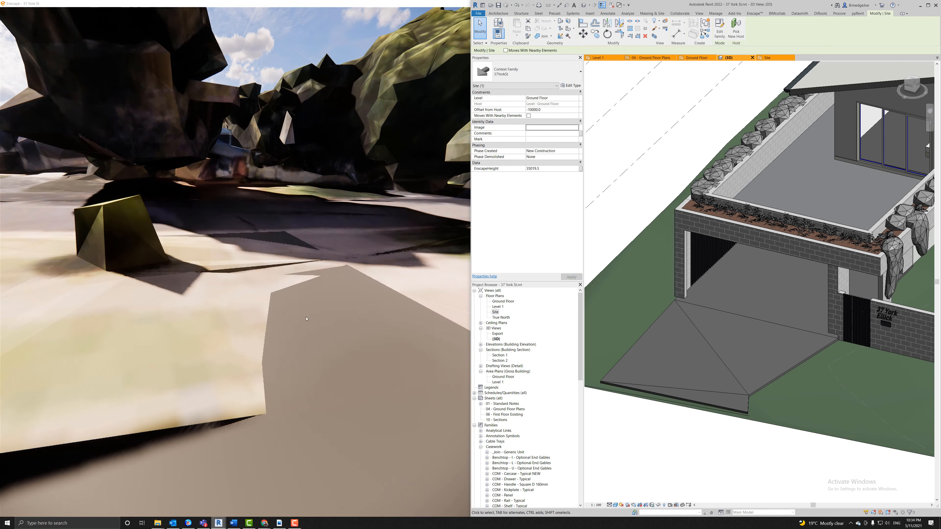
drag(306, 319, 55, 319)
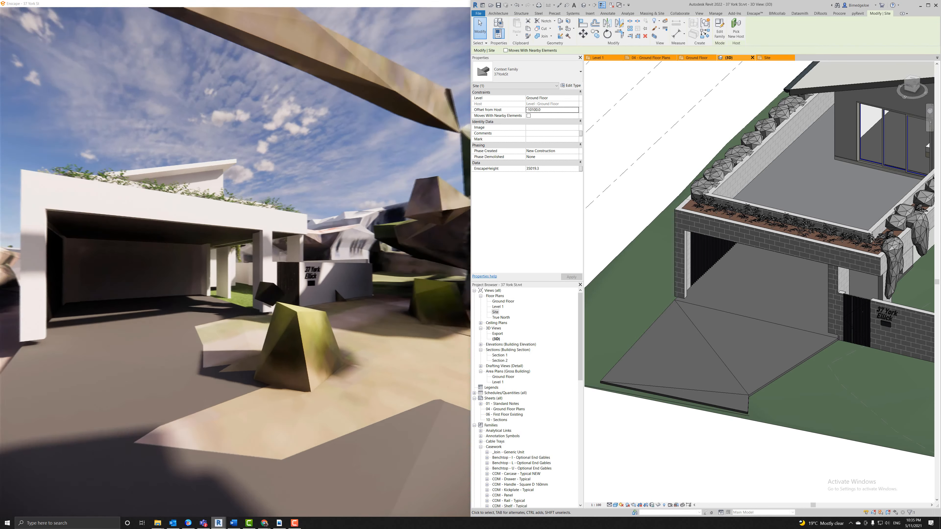
right_drag(159, 294, 264, 293)
key(d)
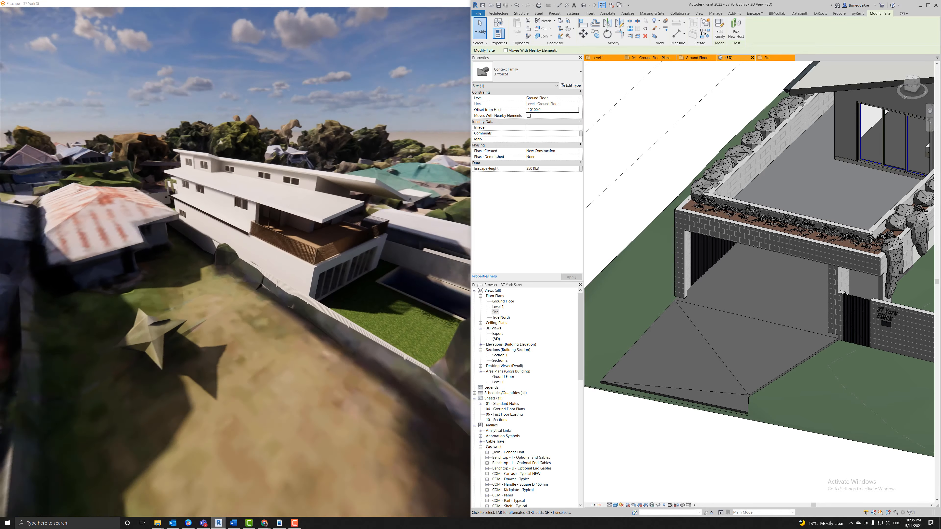
key(w)
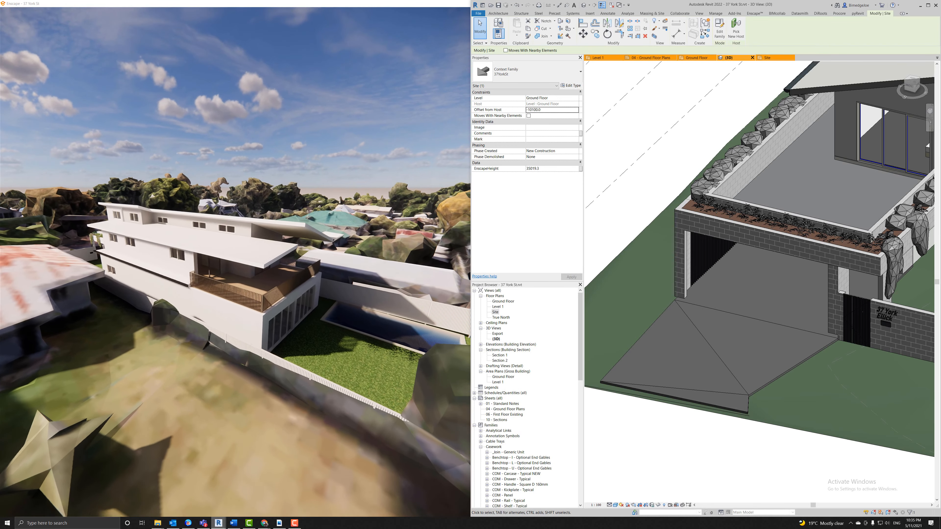
key(w)
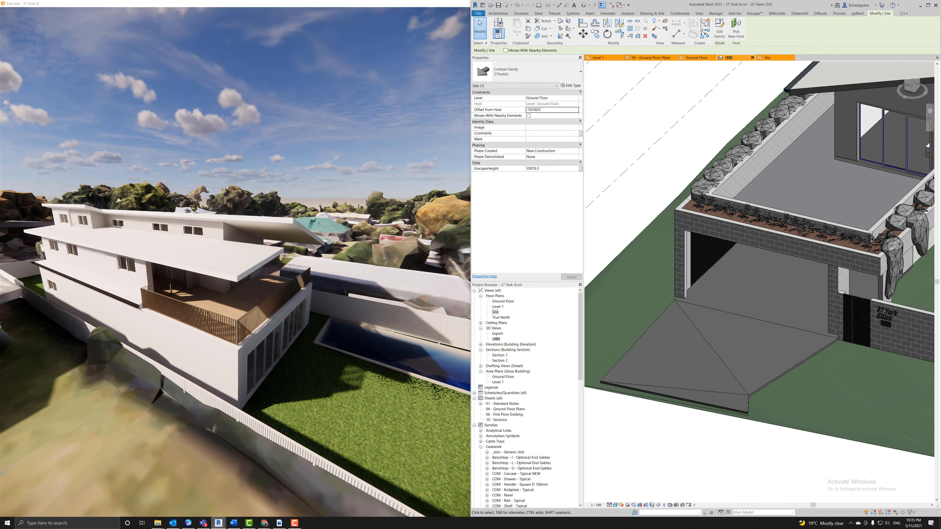
key(w)
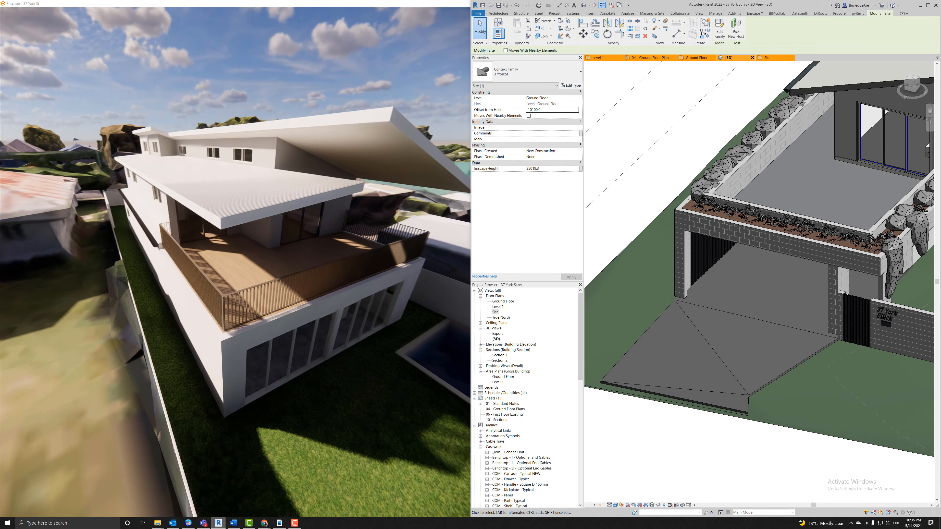
key(shift+e)
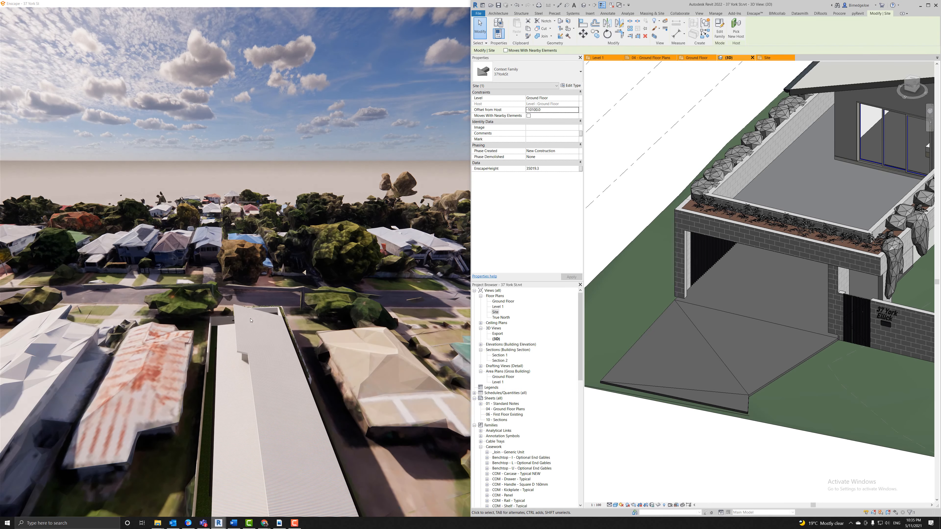
drag(254, 322, 393, 302)
key(w)
drag(224, 208, 24, 228)
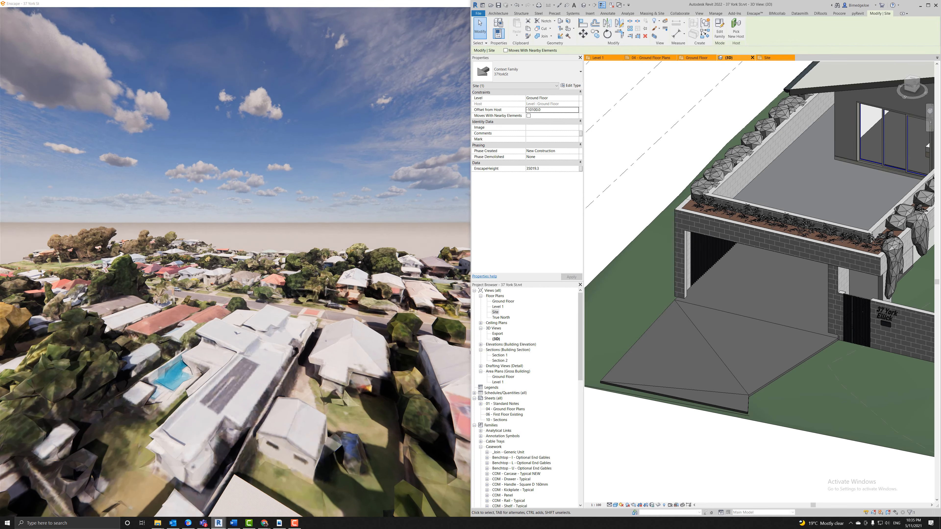
drag(101, 233, 367, 219)
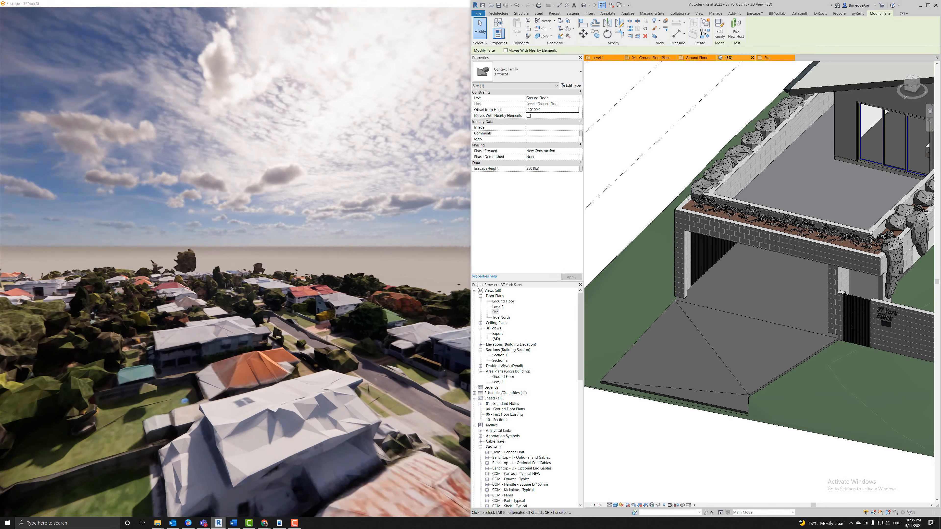
drag(296, 207, 5, 261)
right_drag(315, 399, 195, 406)
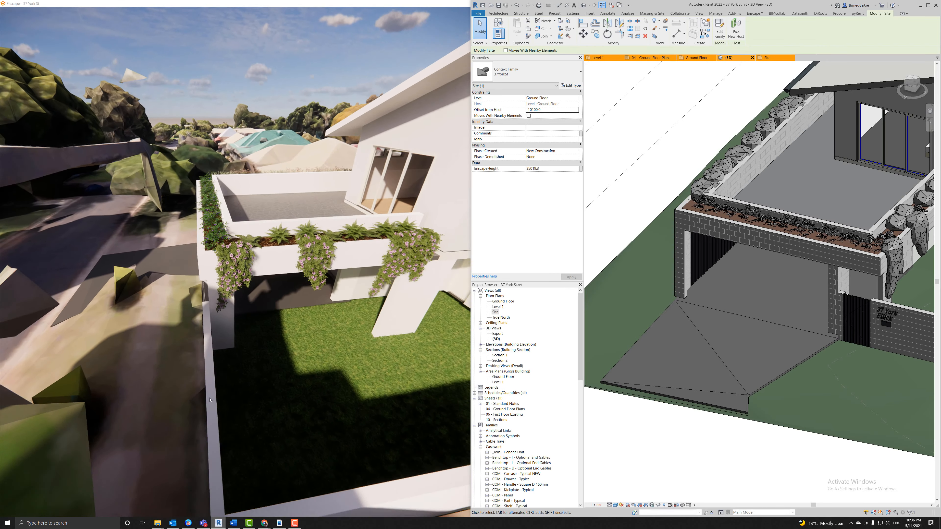
scroll(638, 334, down, 2)
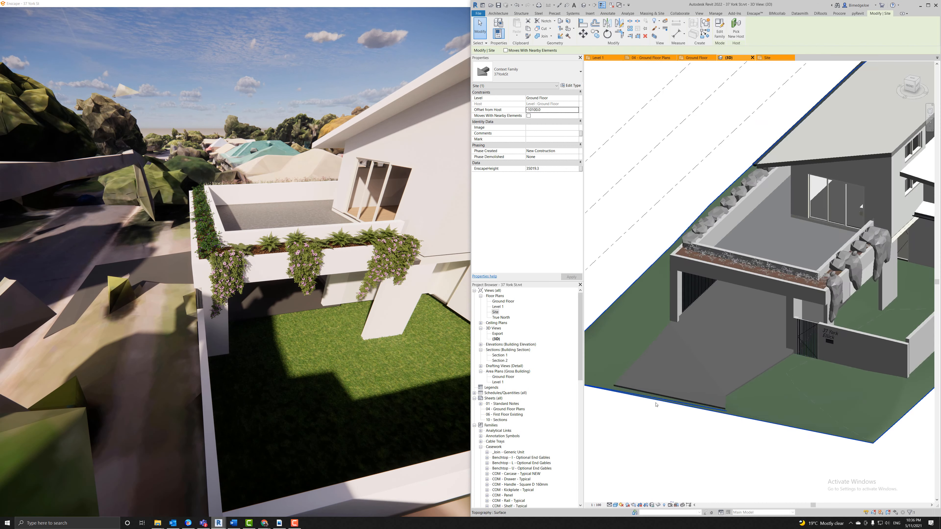
middle_drag(668, 441, 659, 256)
click(669, 310)
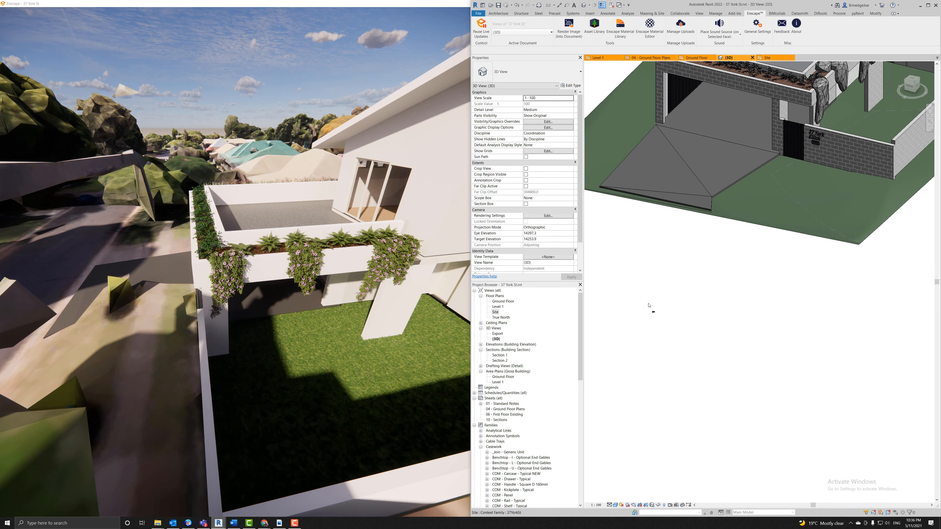
drag(639, 291, 680, 341)
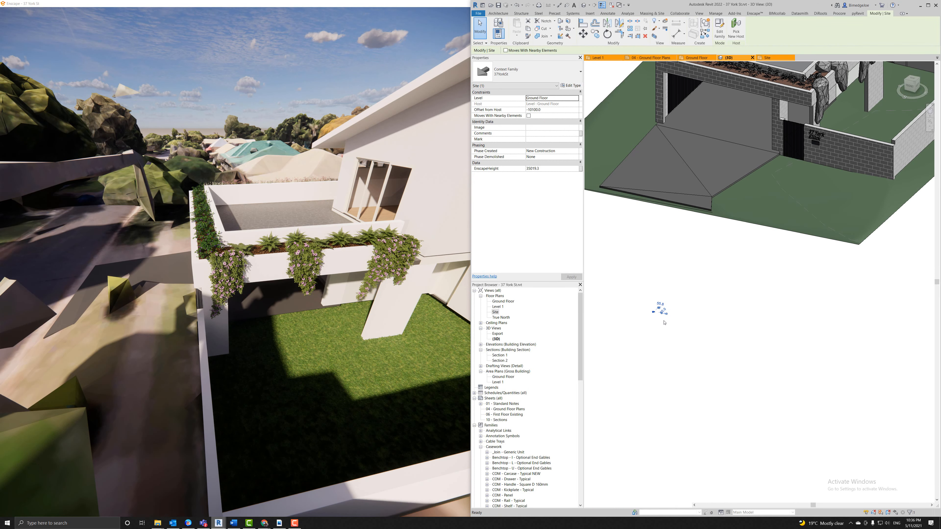
key(h)
key(h)
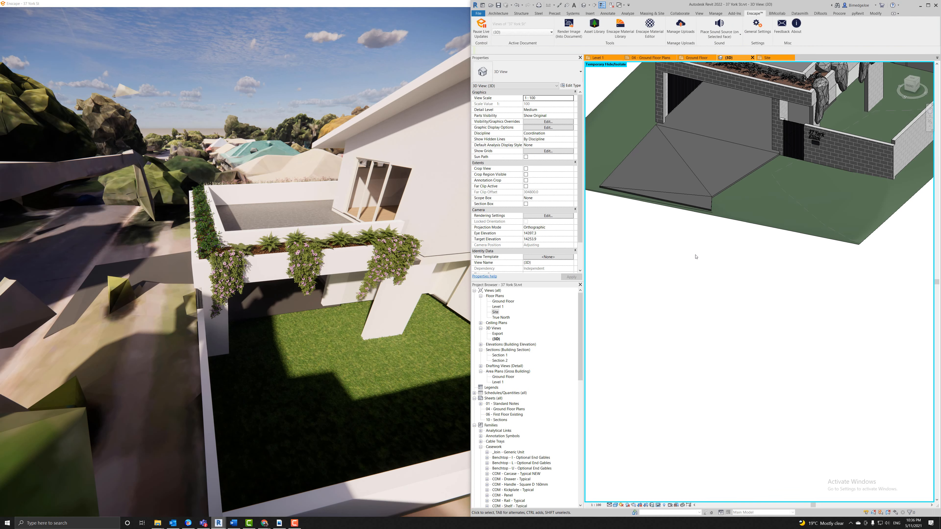
key(a)
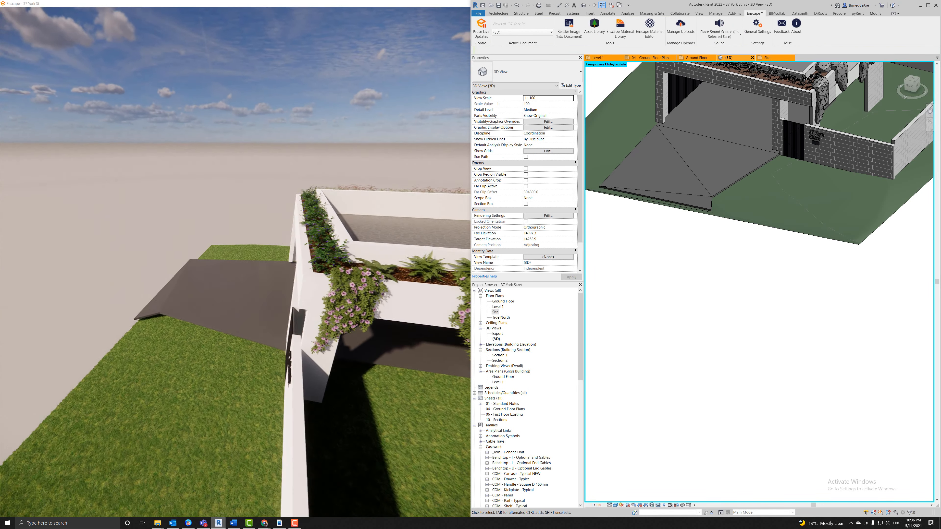
key(w)
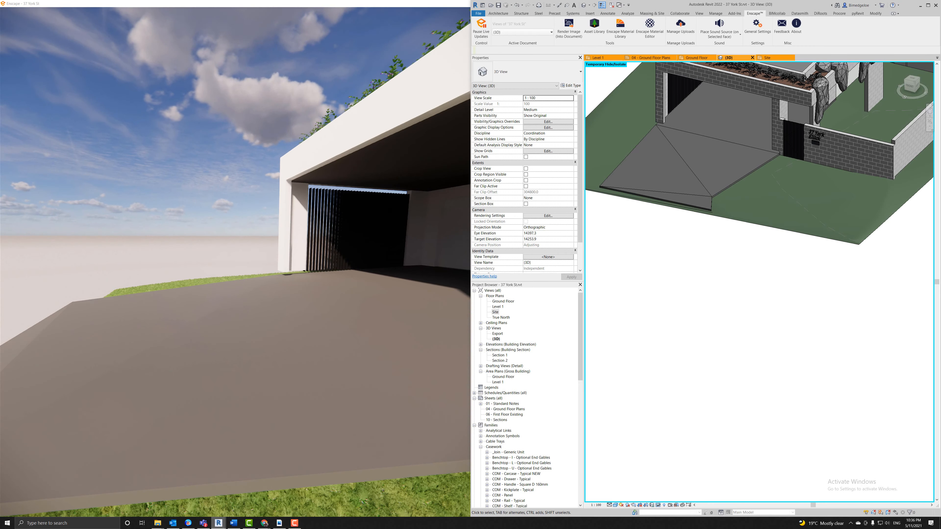
key(h)
key(r)
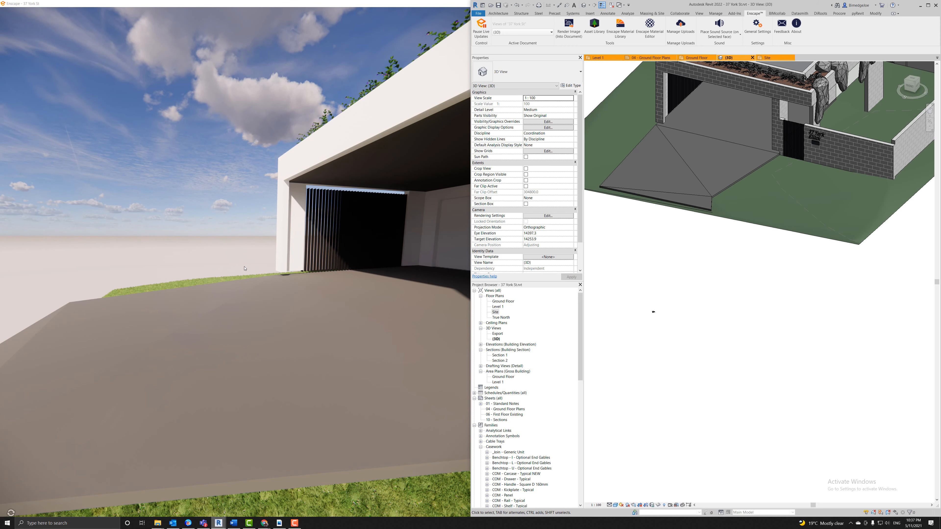
drag(244, 263, 282, 200)
key(w)
key(w)
key(w)
key(s)
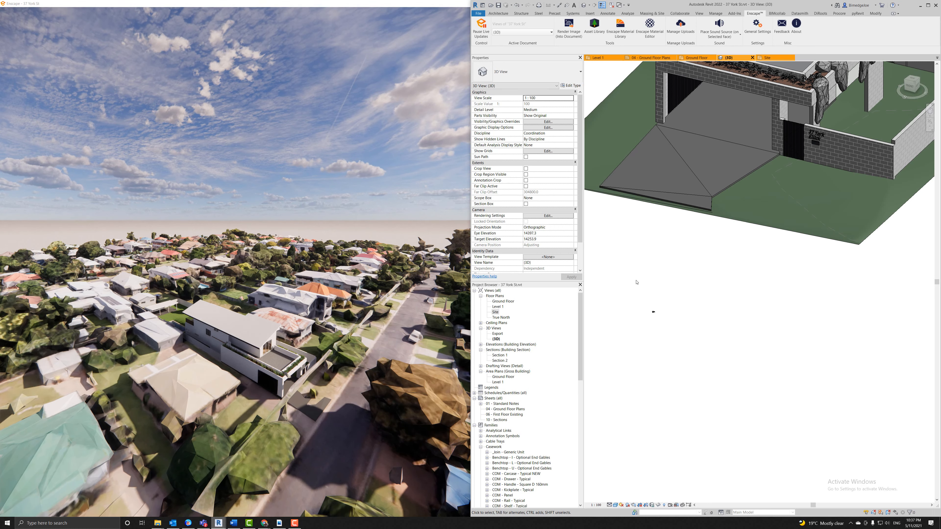
Turn on the Site > Context subcategory in the 3D view's Visibility/Graphics settings.
key(v)
key(v)
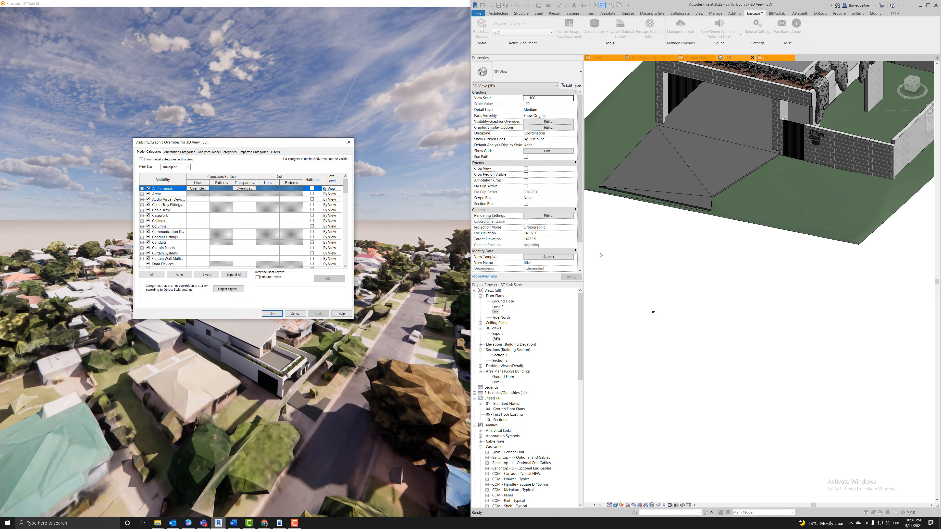
click(170, 237)
key(s)
scroll(160, 248, down, 2)
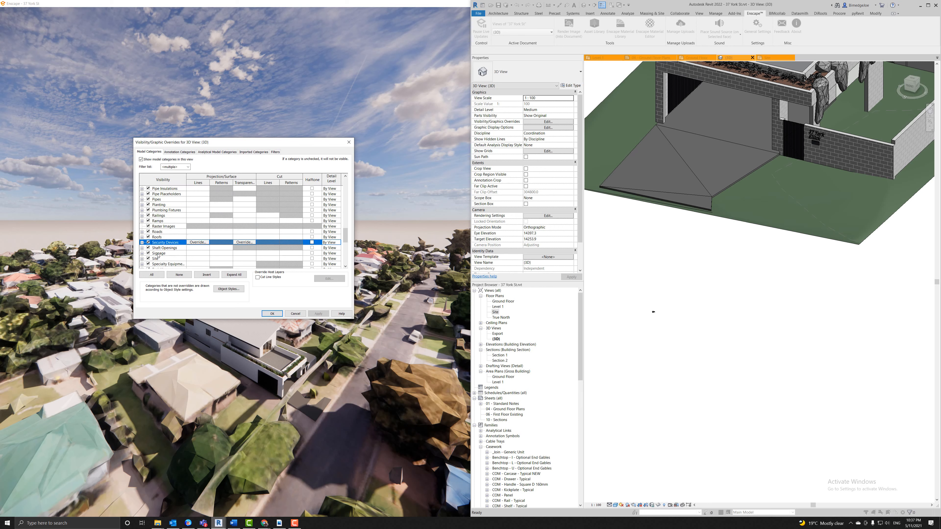
click(143, 253)
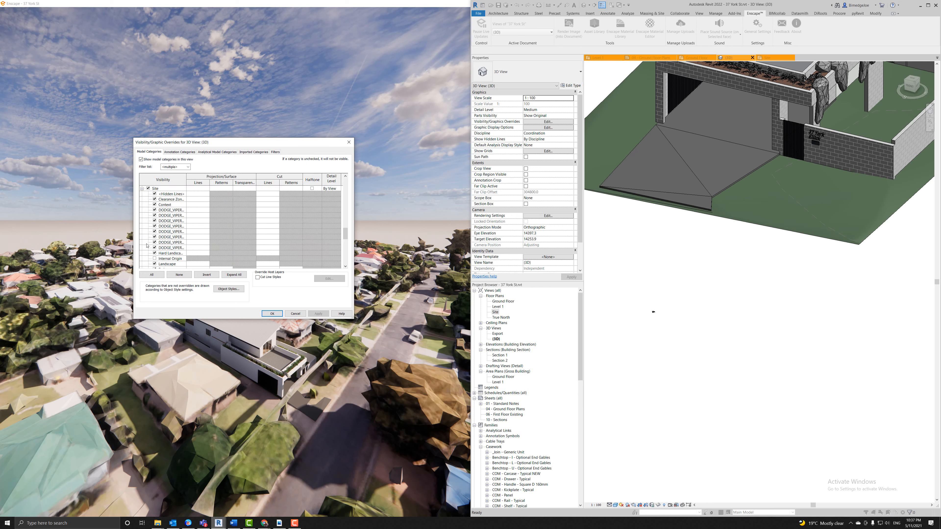
click(154, 204)
click(272, 313)
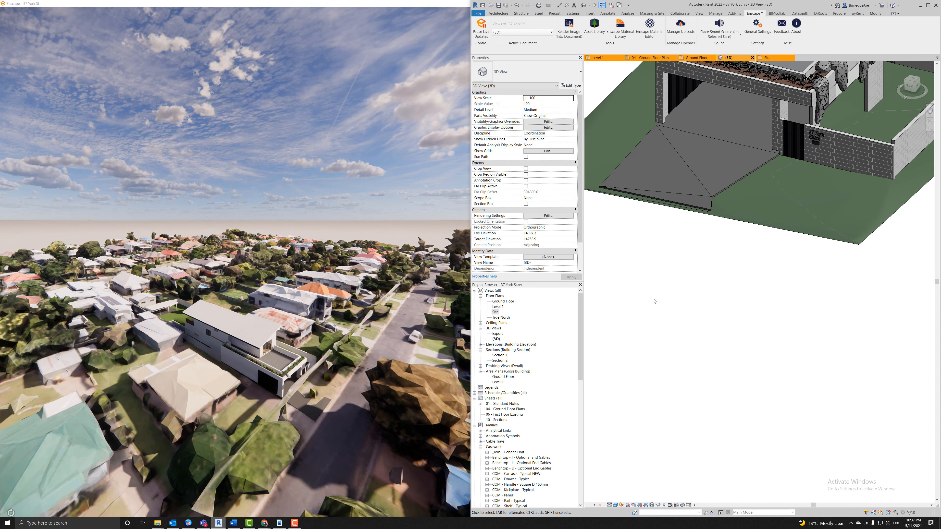
Fly the Enscape camera over the rooftops to review the house within the neighbourhood mesh.
scroll(650, 297, down, 1)
scroll(645, 291, down, 5)
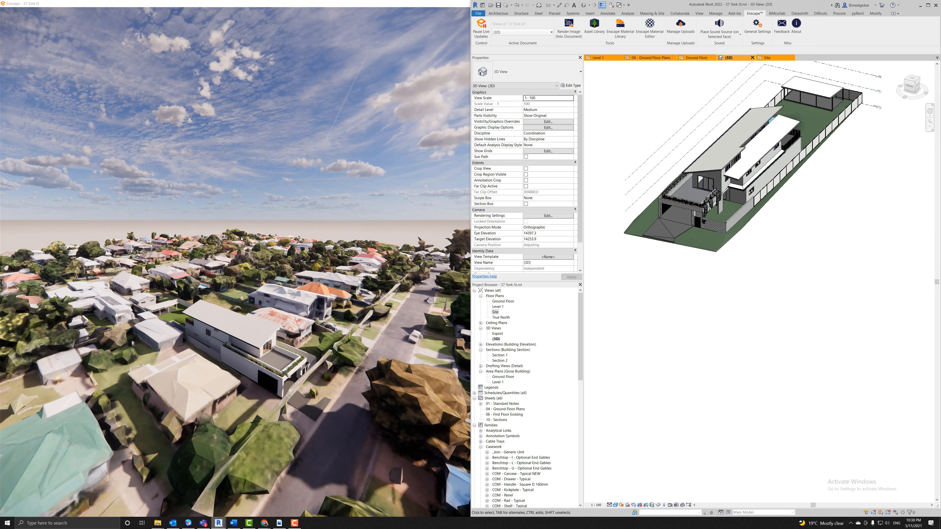
scroll(270, 361, up, 3)
scroll(270, 360, down, 3)
drag(270, 360, 294, 452)
key(w)
right_drag(294, 453, 261, 473)
key(s)
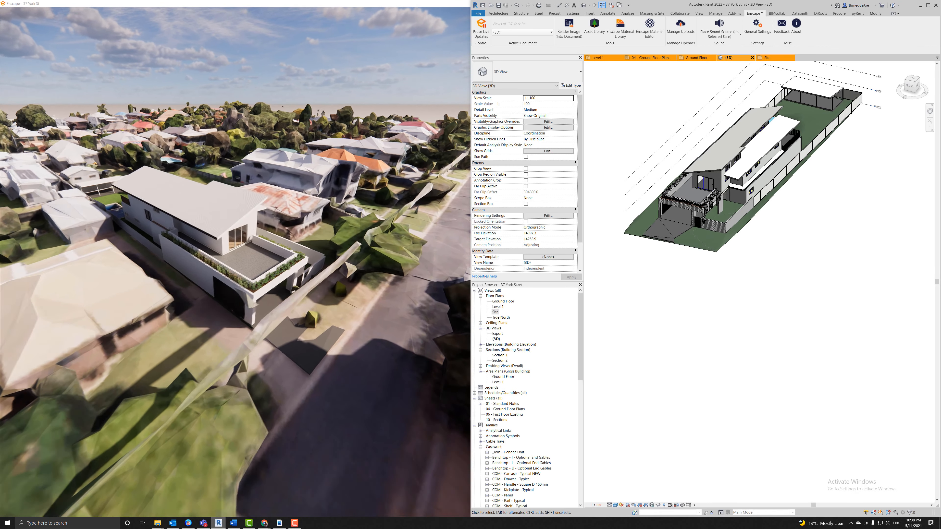
drag(261, 473, 282, 348)
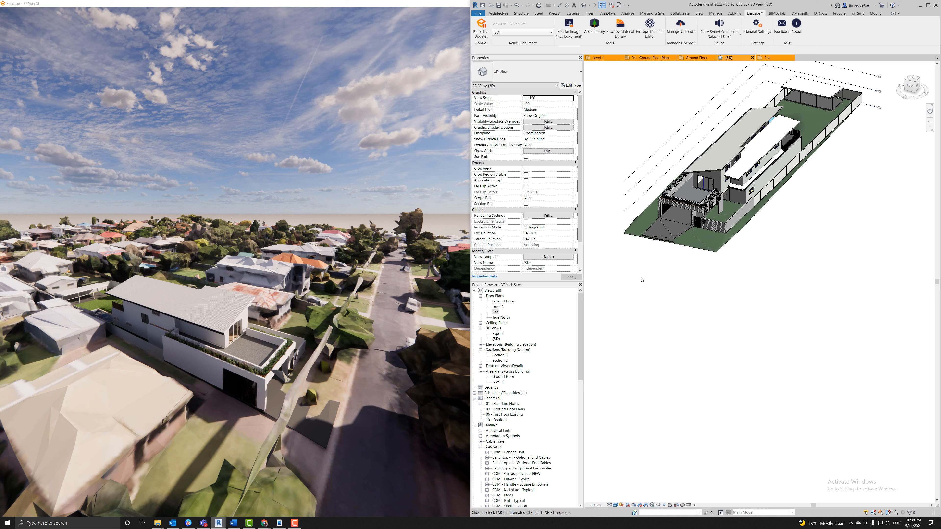
drag(580, 361, 580, 483)
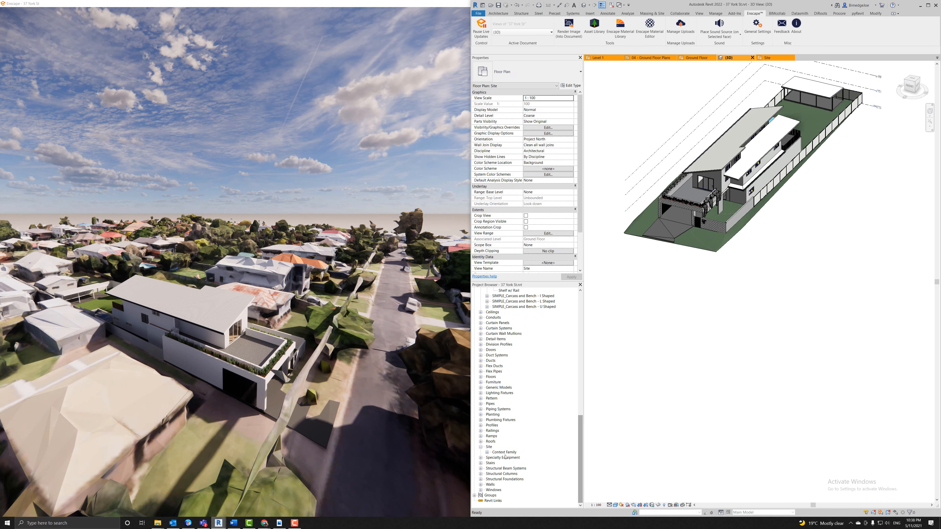
click(487, 452)
right_click(505, 458)
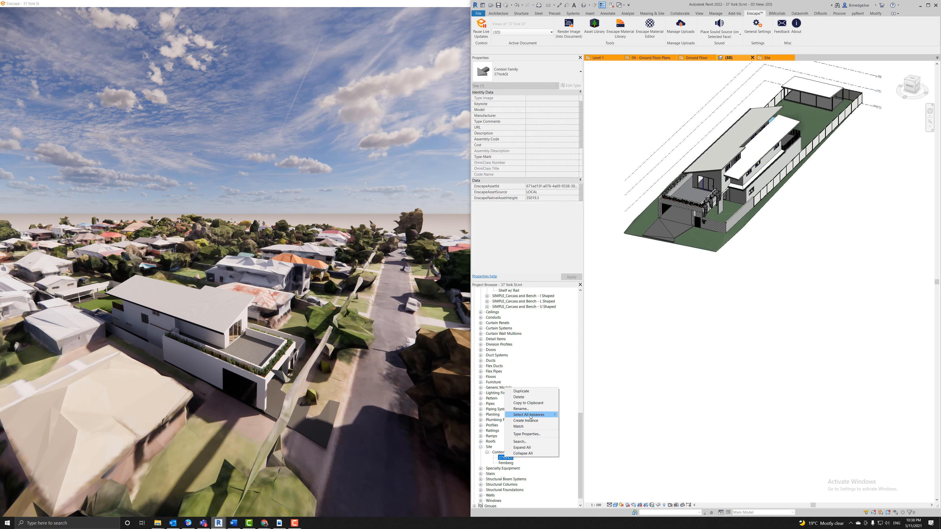
mouse_move(533, 415)
click(573, 420)
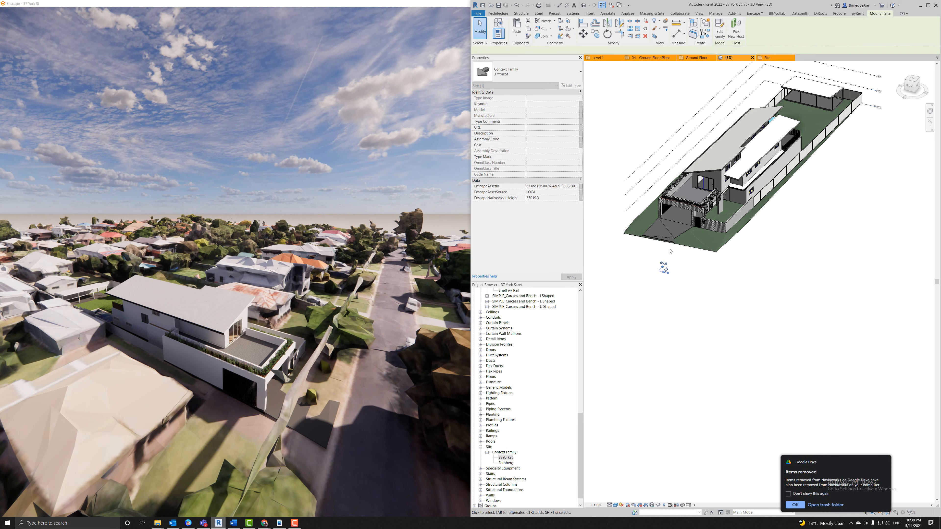
click(645, 29)
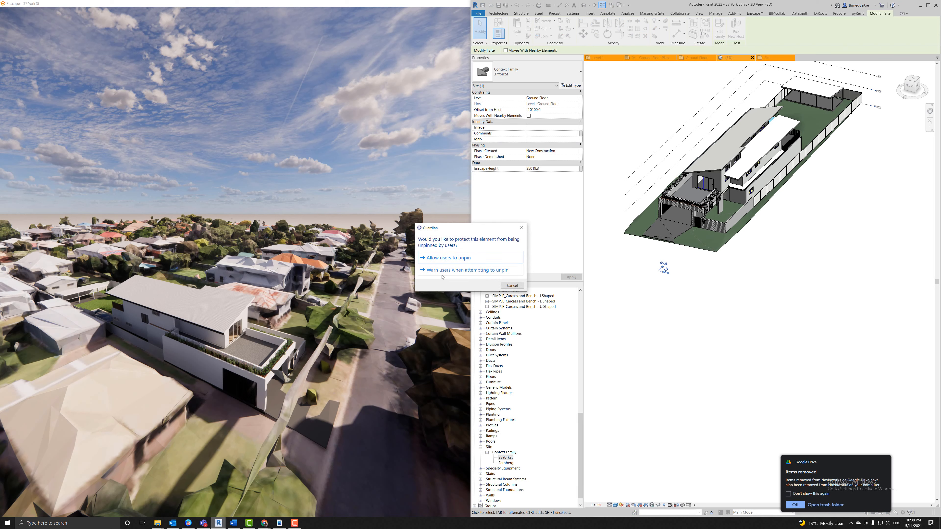
click(448, 257)
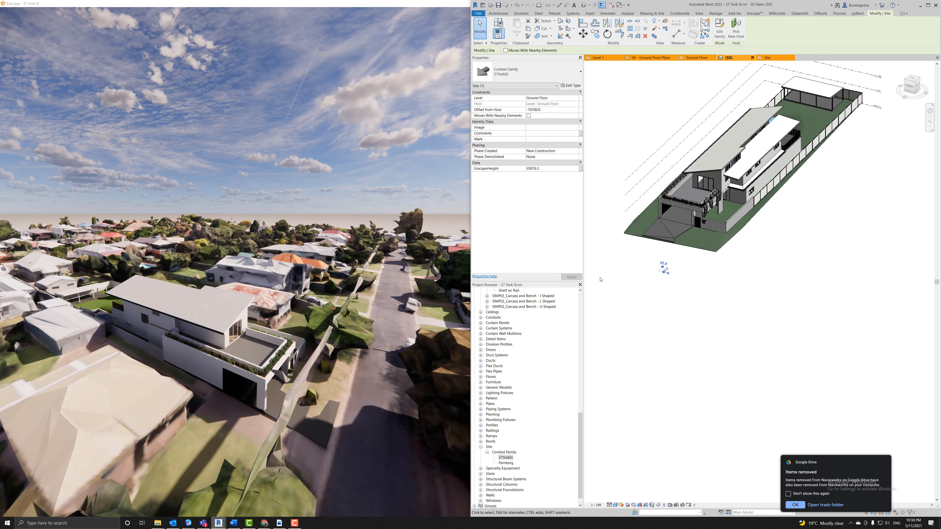
click(643, 293)
click(796, 504)
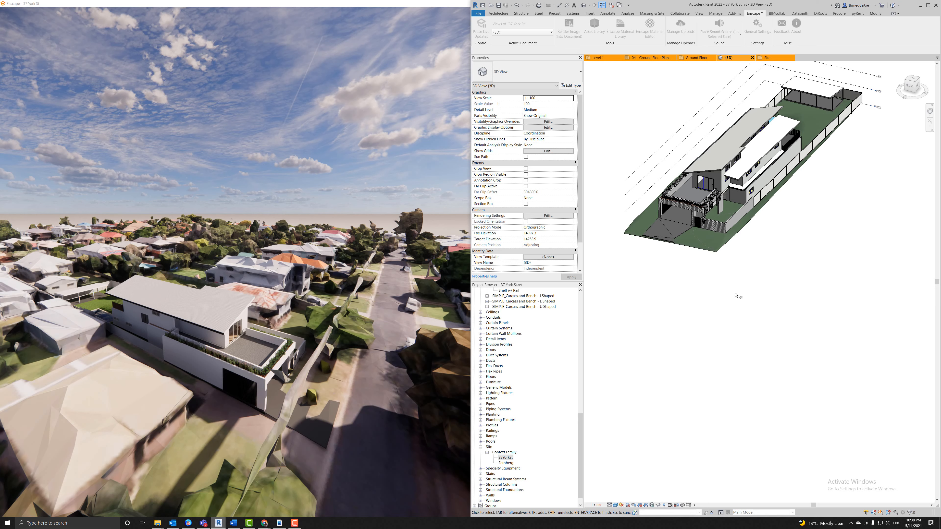
Slide the Enscape view right, minimise Revit and restore the Enscape window size.
drag(346, 319, 235, 367)
key(d)
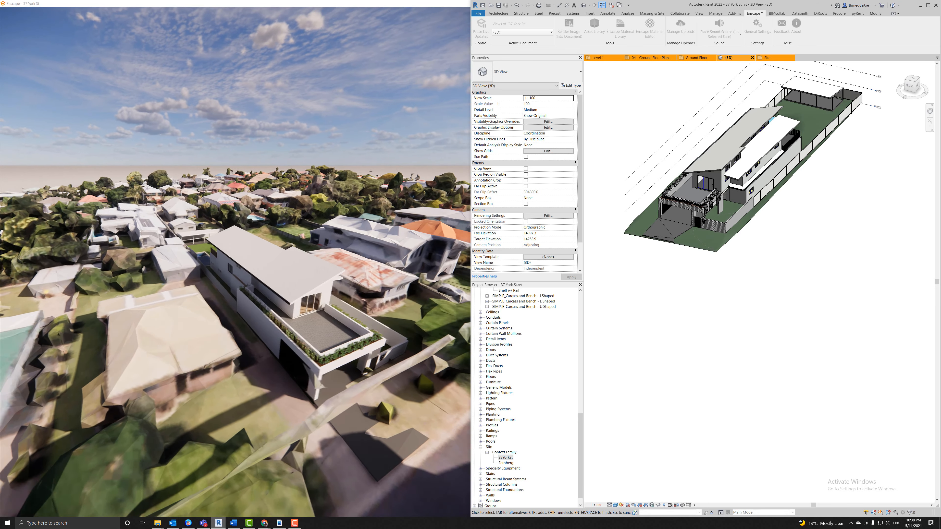
key(d)
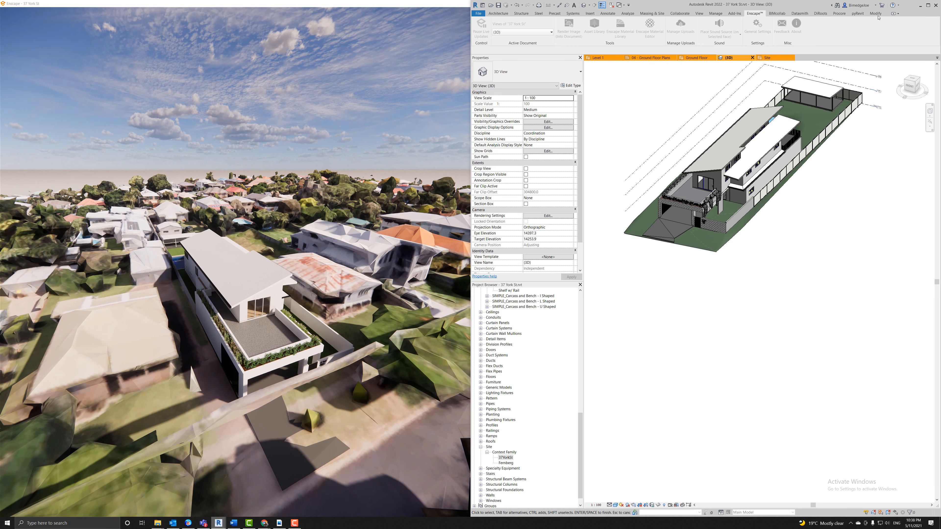
click(920, 5)
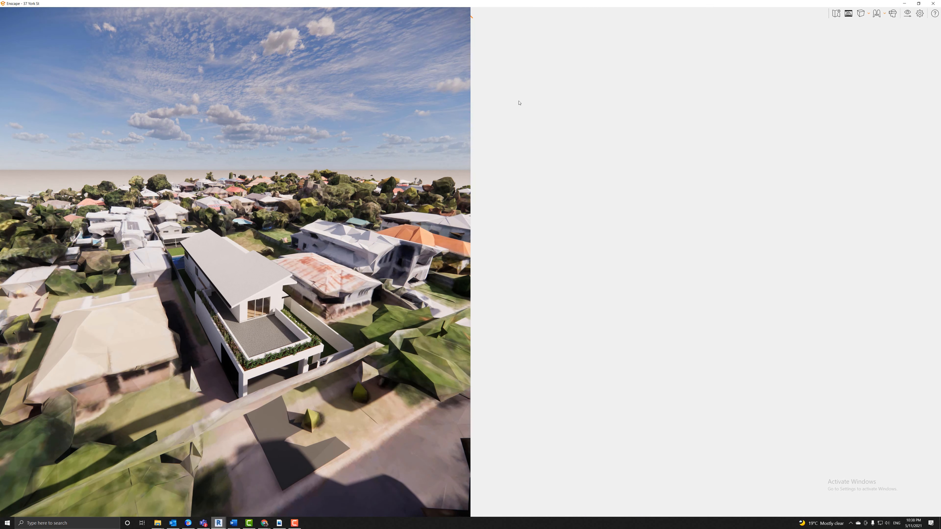
click(919, 4)
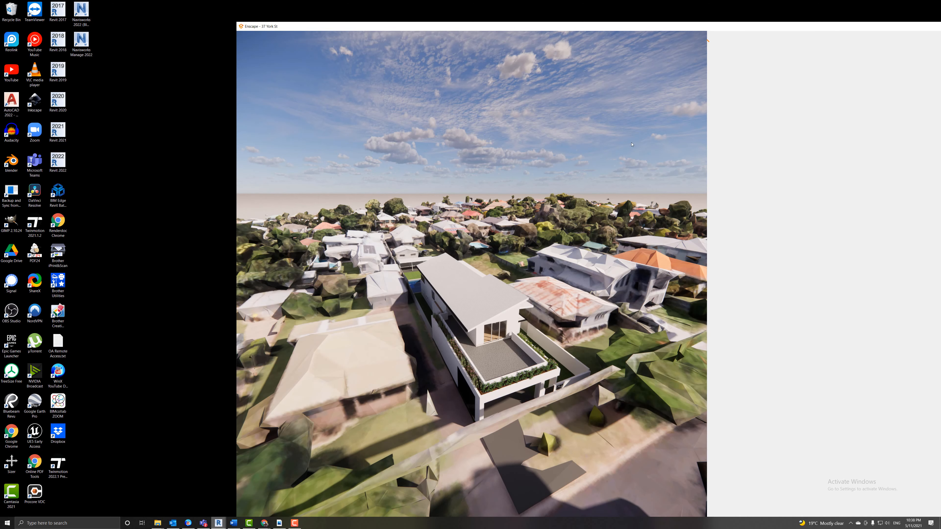